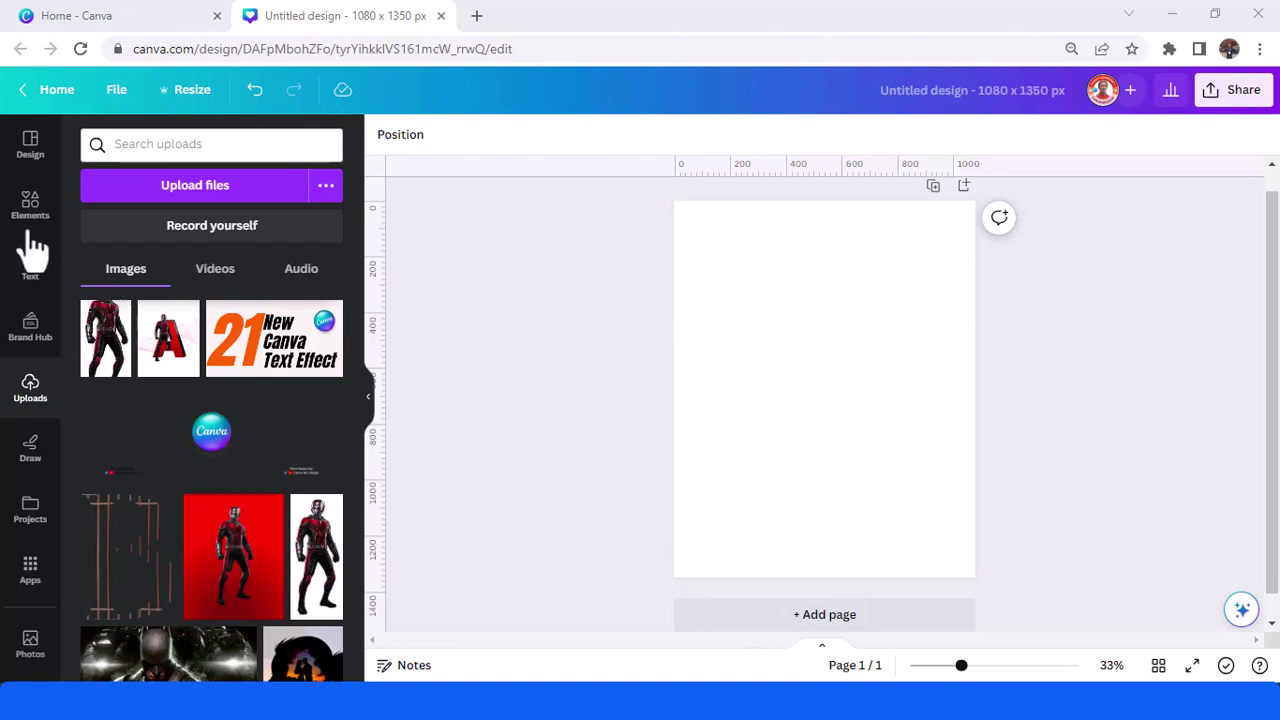
Add the "Beautiful Young Woman with Hair Bun Face Profile Side View Silhouette Contour" graphic from the recently used elements to the page.
left_click(30, 208)
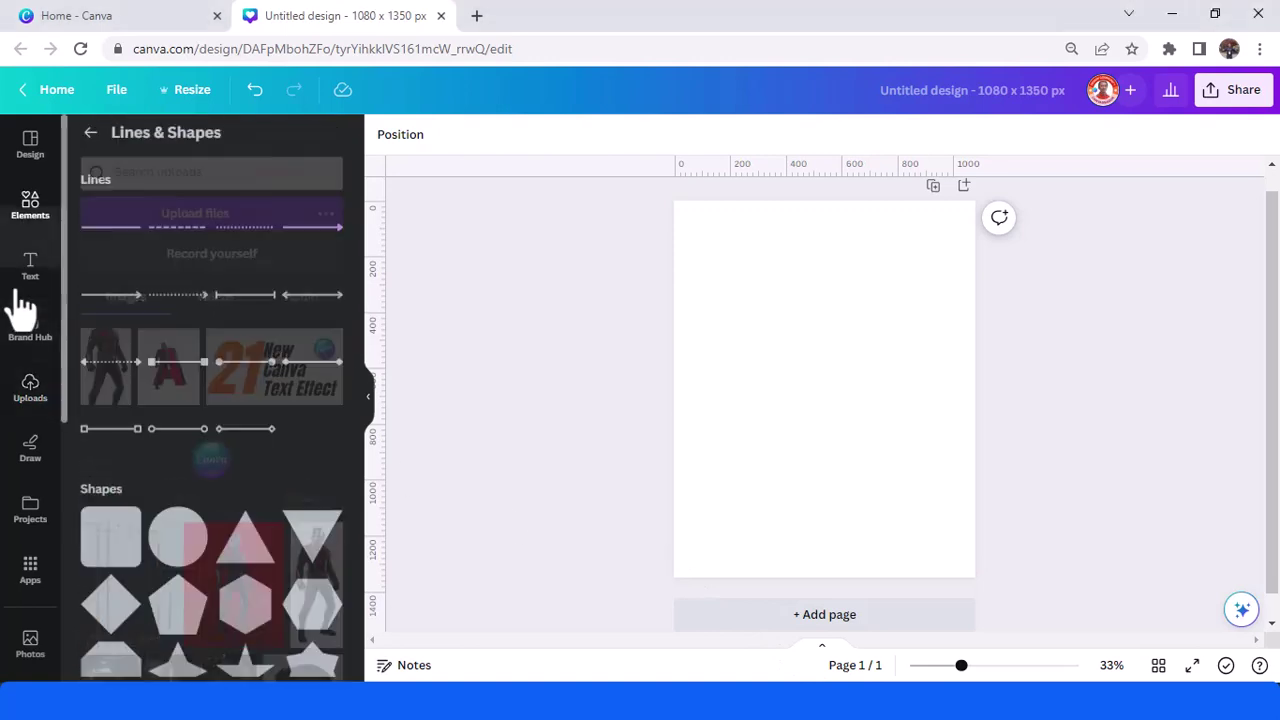
left_click(26, 208)
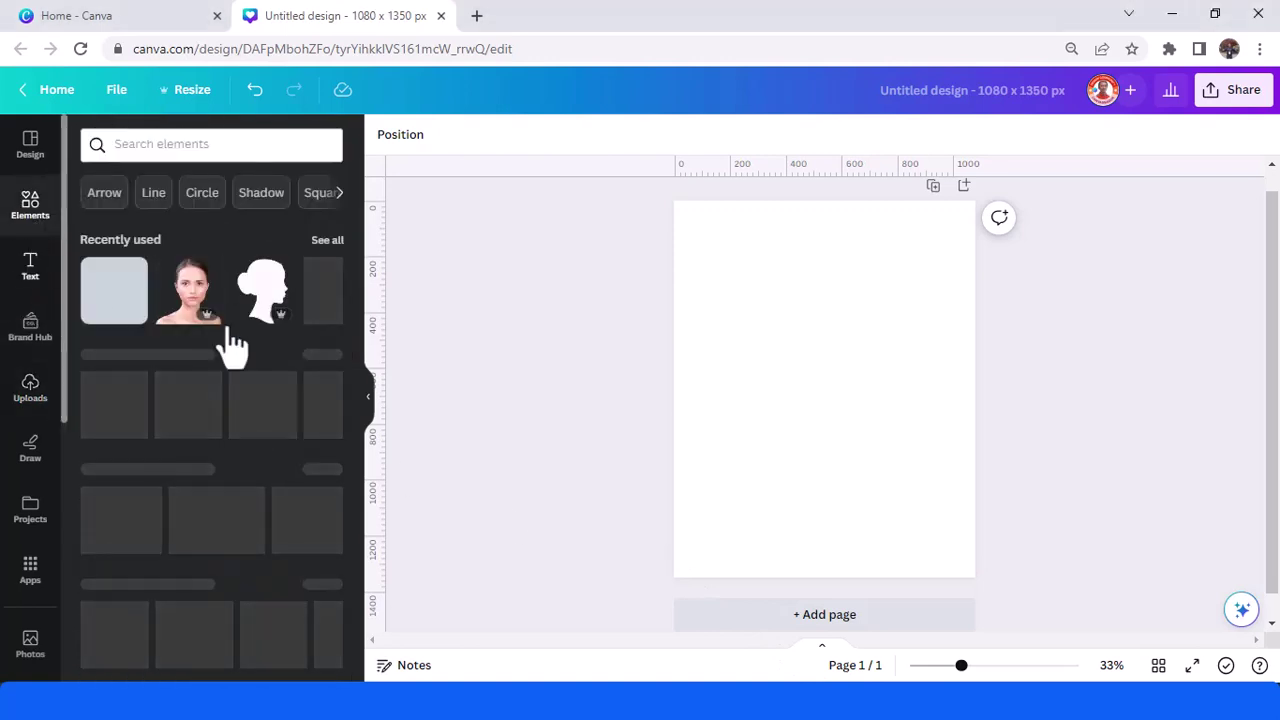
left_click(282, 268)
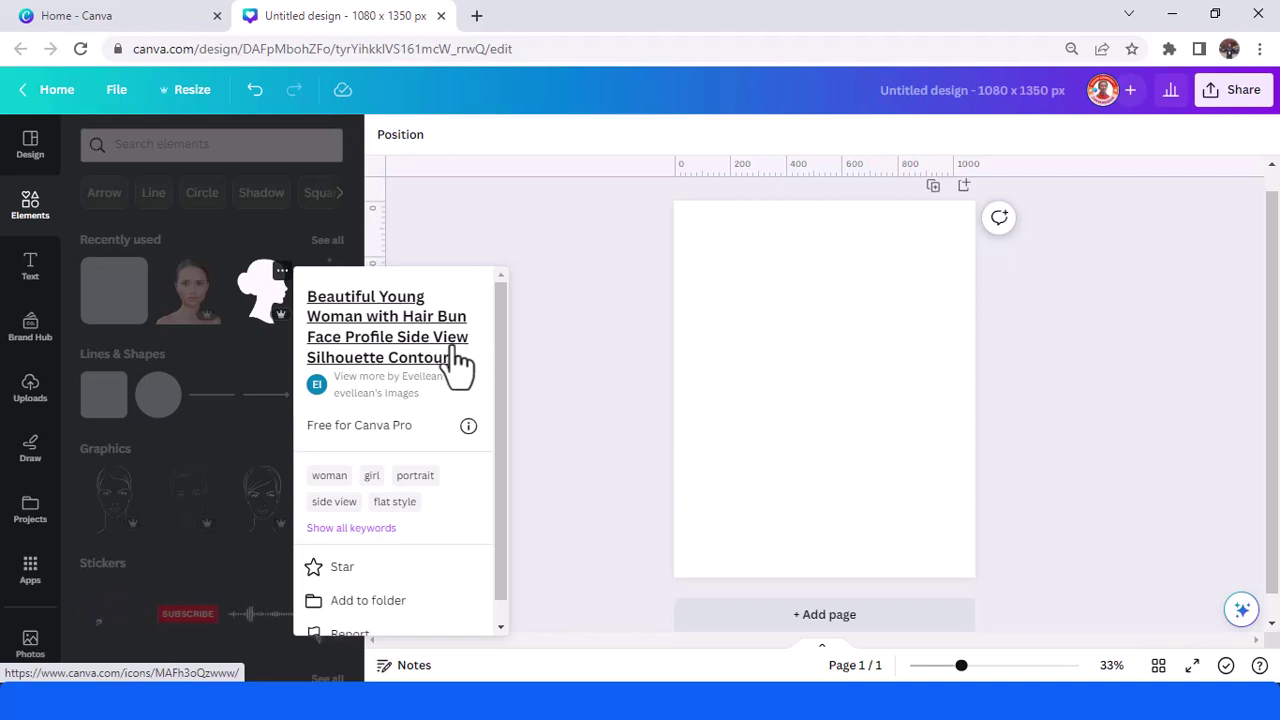
left_click(258, 290)
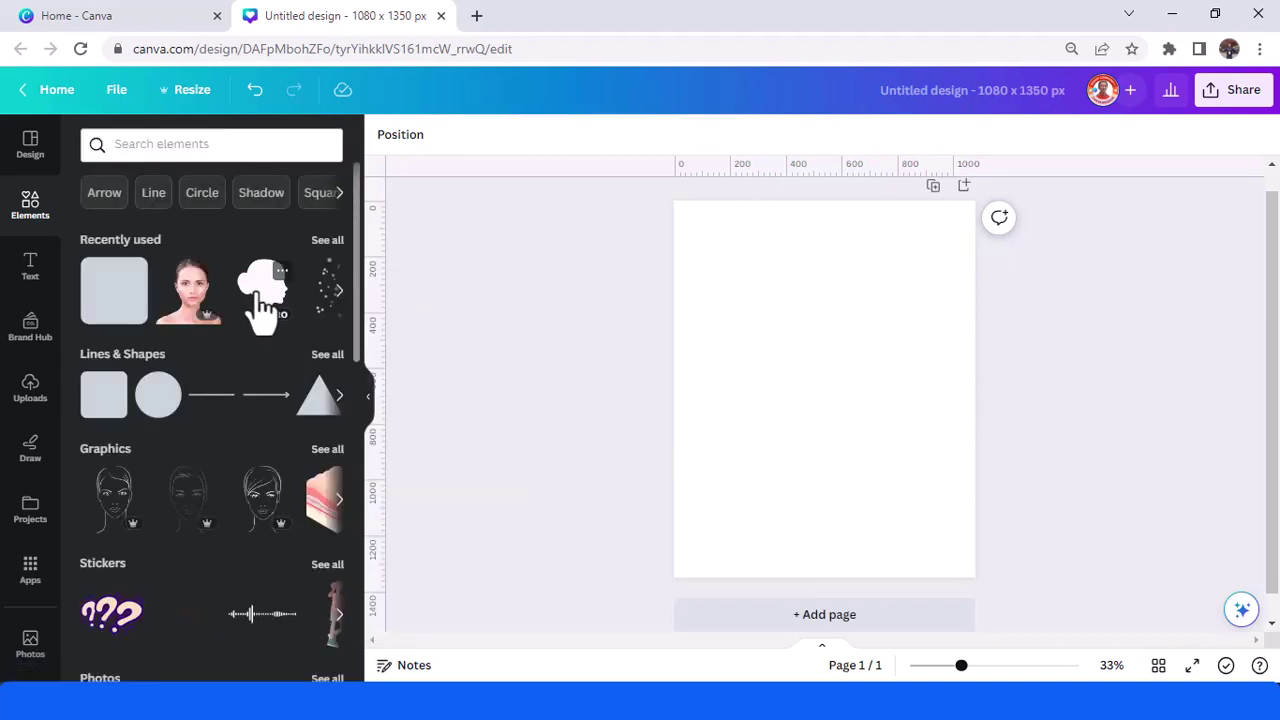
left_click(258, 287)
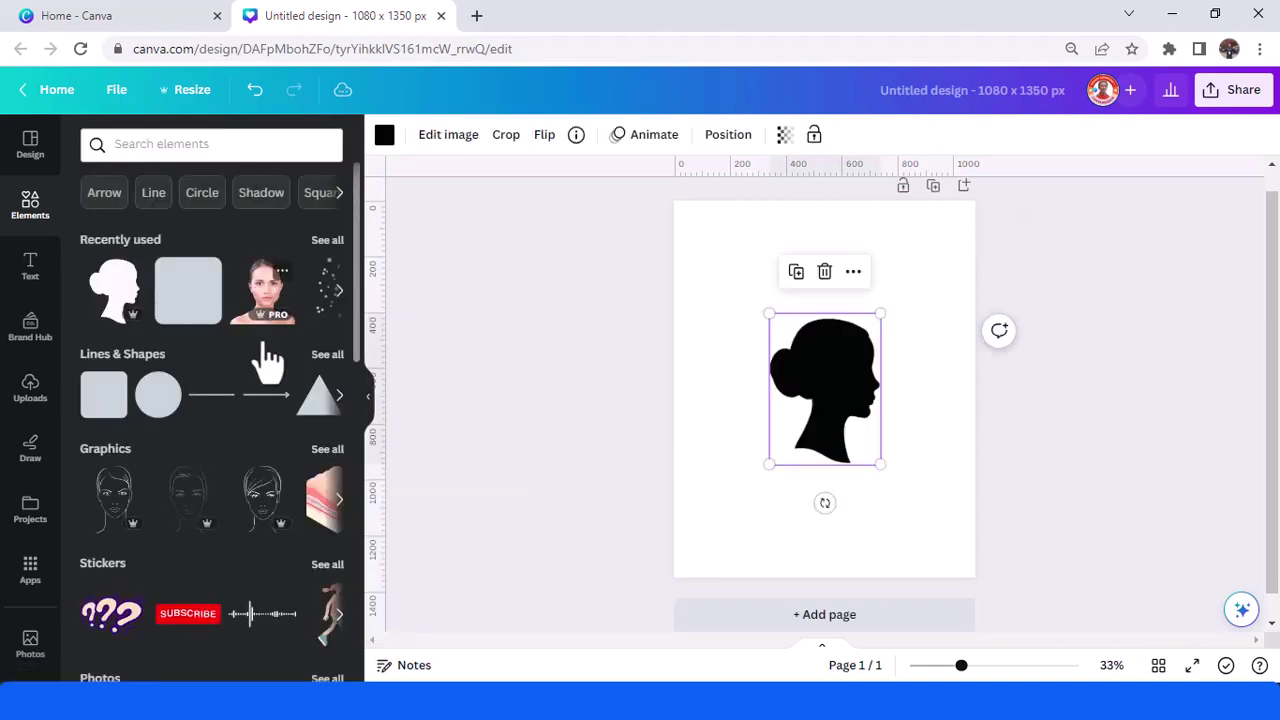
Add the "Head Close Up Woman - Isolated" photo, scale it down and place it partly over the silhouette.
left_click(282, 271)
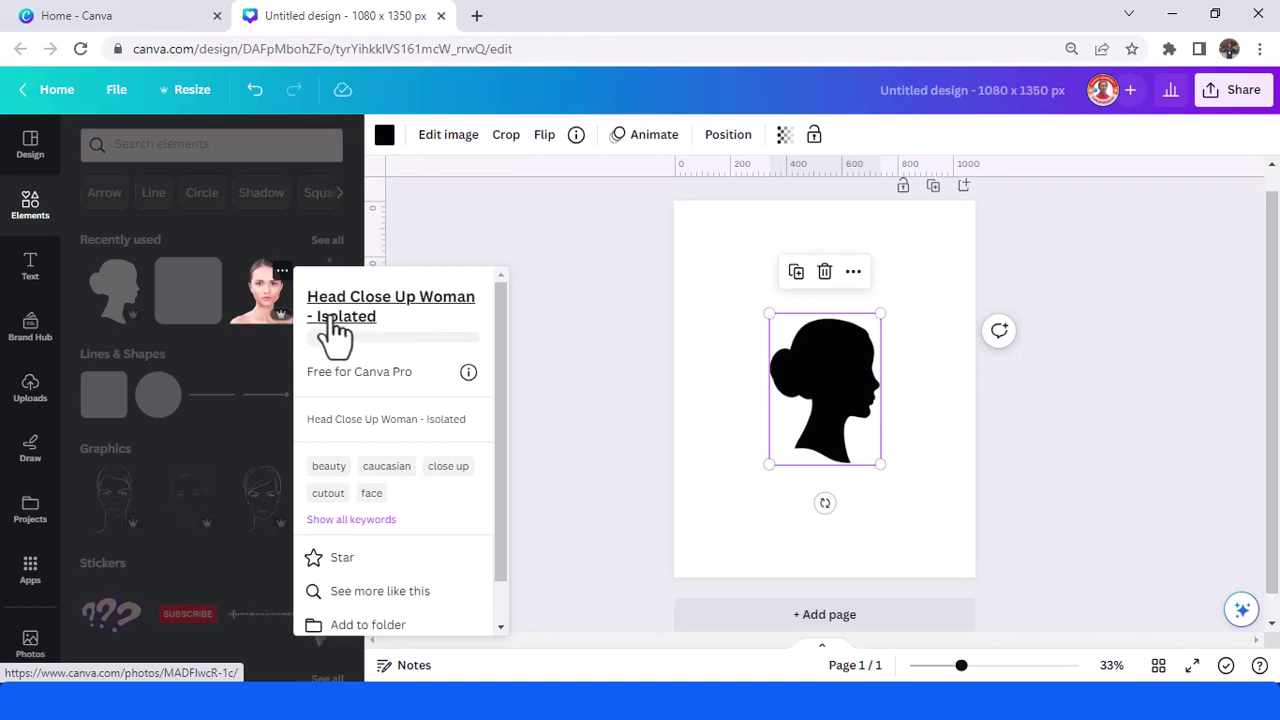
left_click(258, 293)
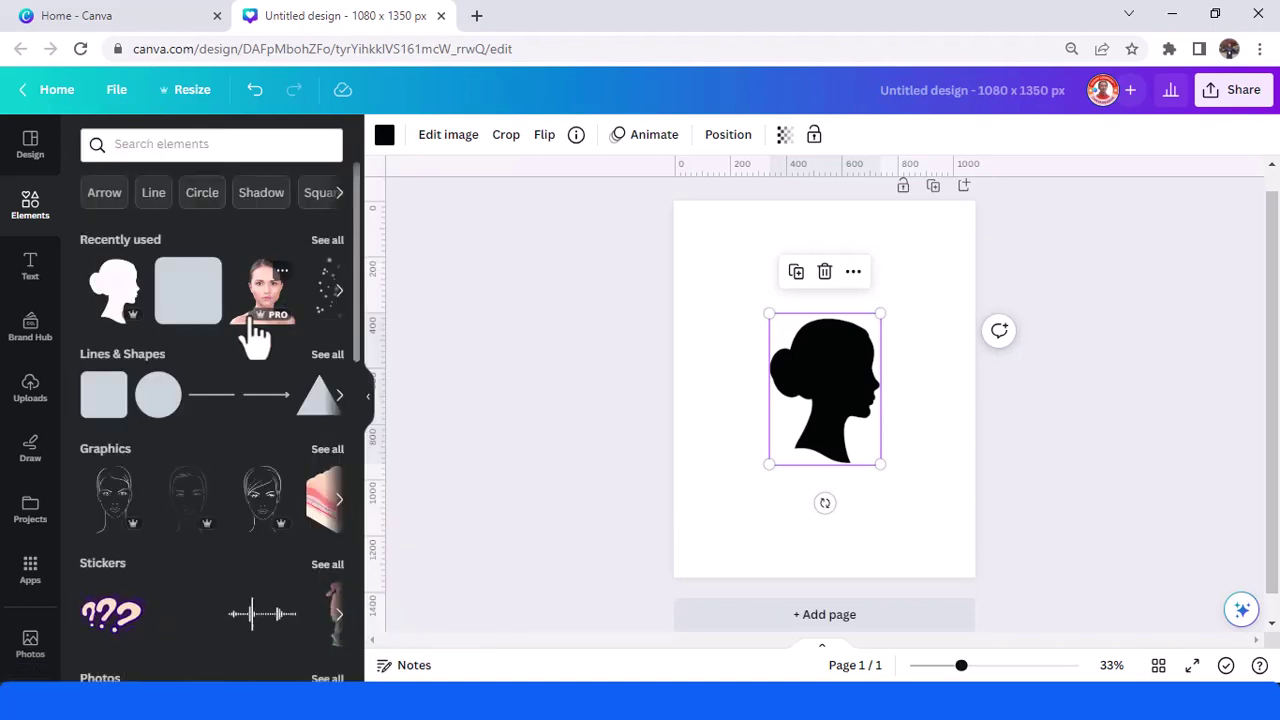
left_click(255, 340)
left_click_drag(944, 264, 877, 362)
left_click_drag(815, 401, 911, 359)
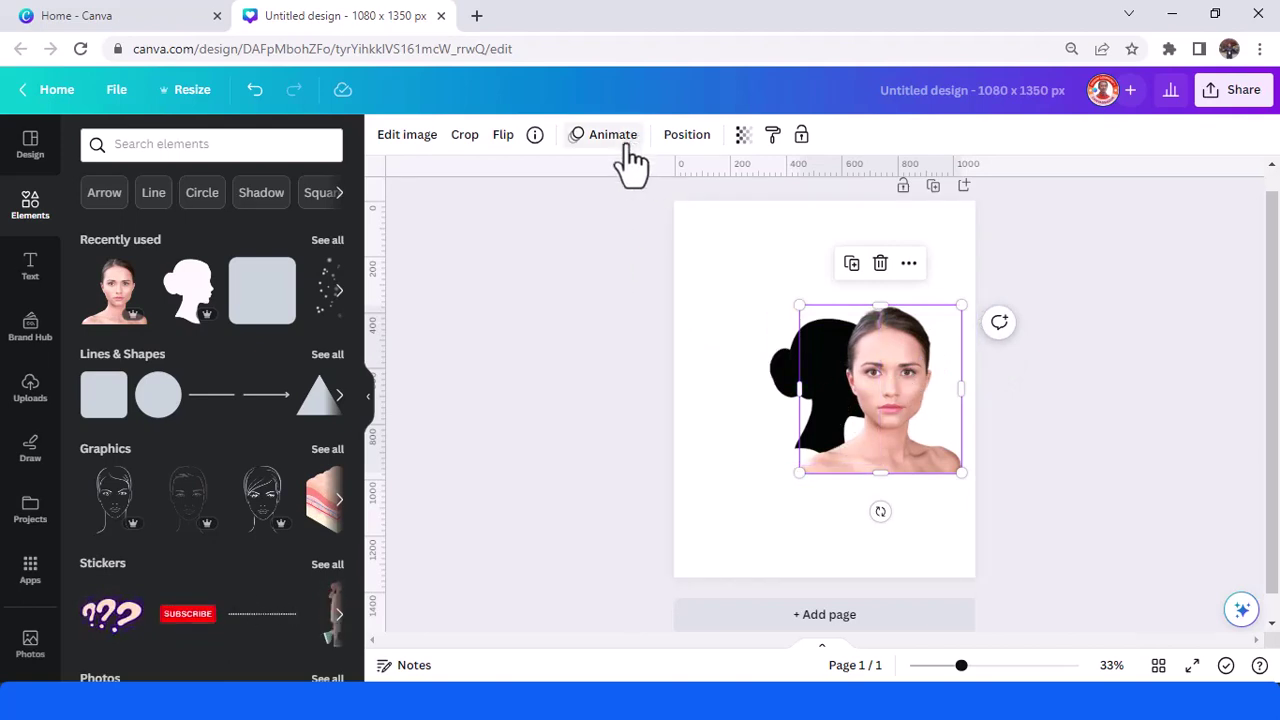
left_click_drag(898, 364, 896, 348)
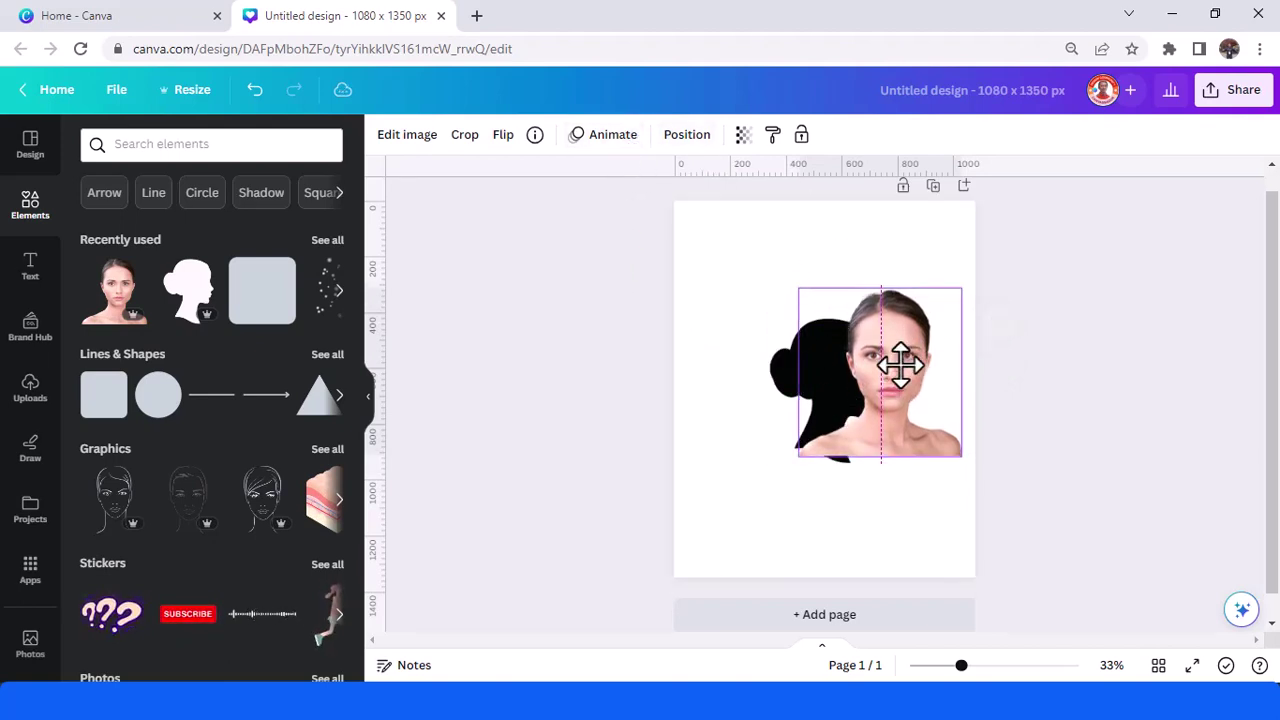
Make the woman photo semi-transparent and align its face with the edge of the silhouette's profile.
left_click(743, 136)
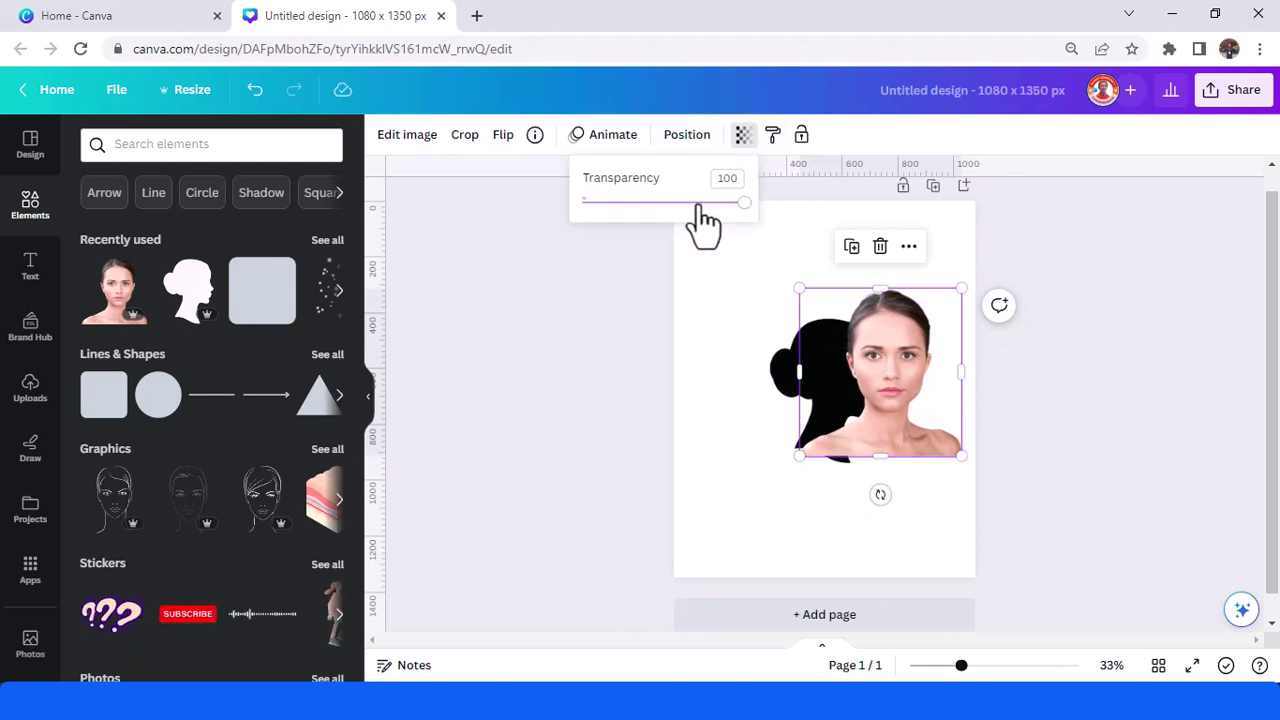
left_click_drag(740, 204, 675, 206)
left_click_drag(907, 352, 877, 369)
left_click(993, 666)
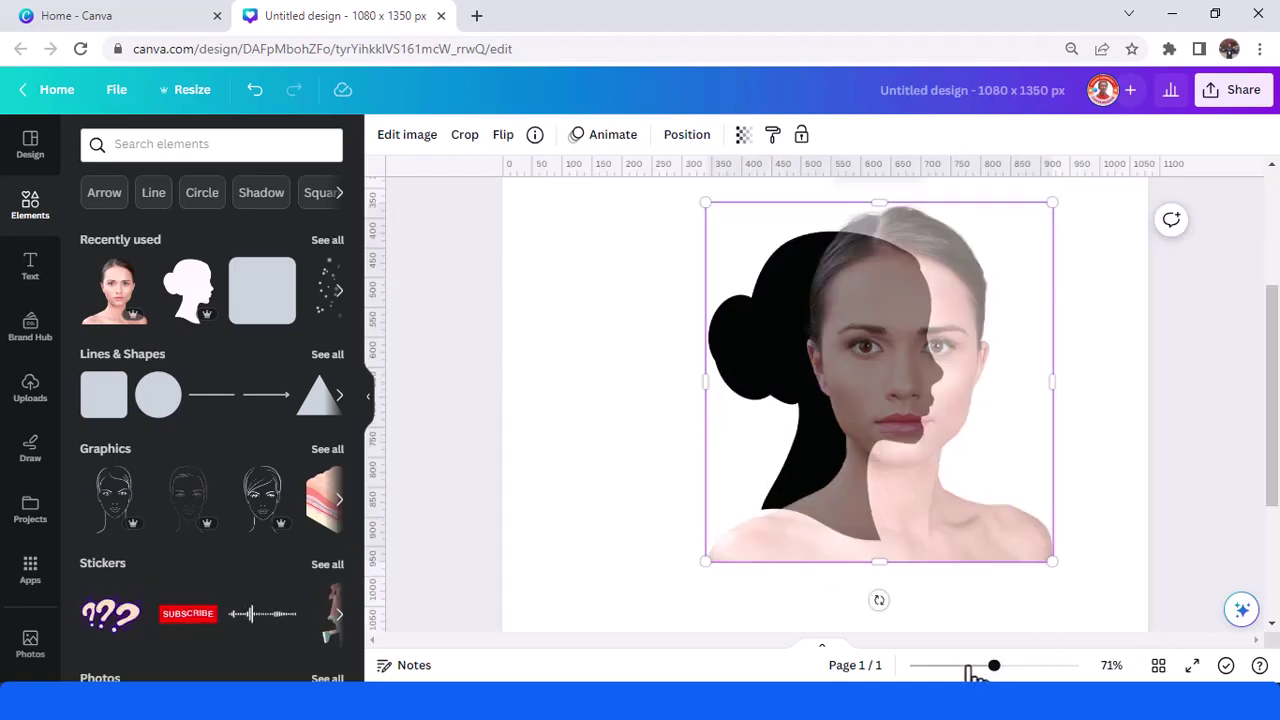
left_click_drag(994, 666, 1004, 666)
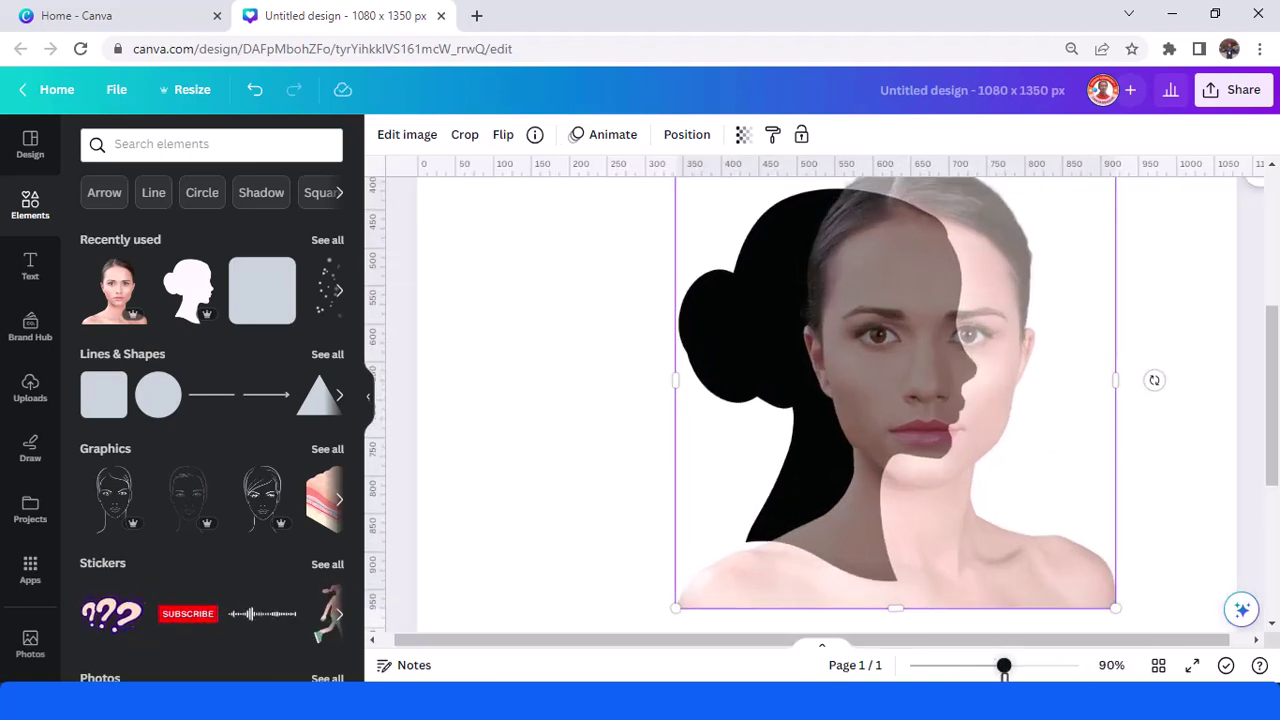
left_click_drag(1041, 350, 1084, 308)
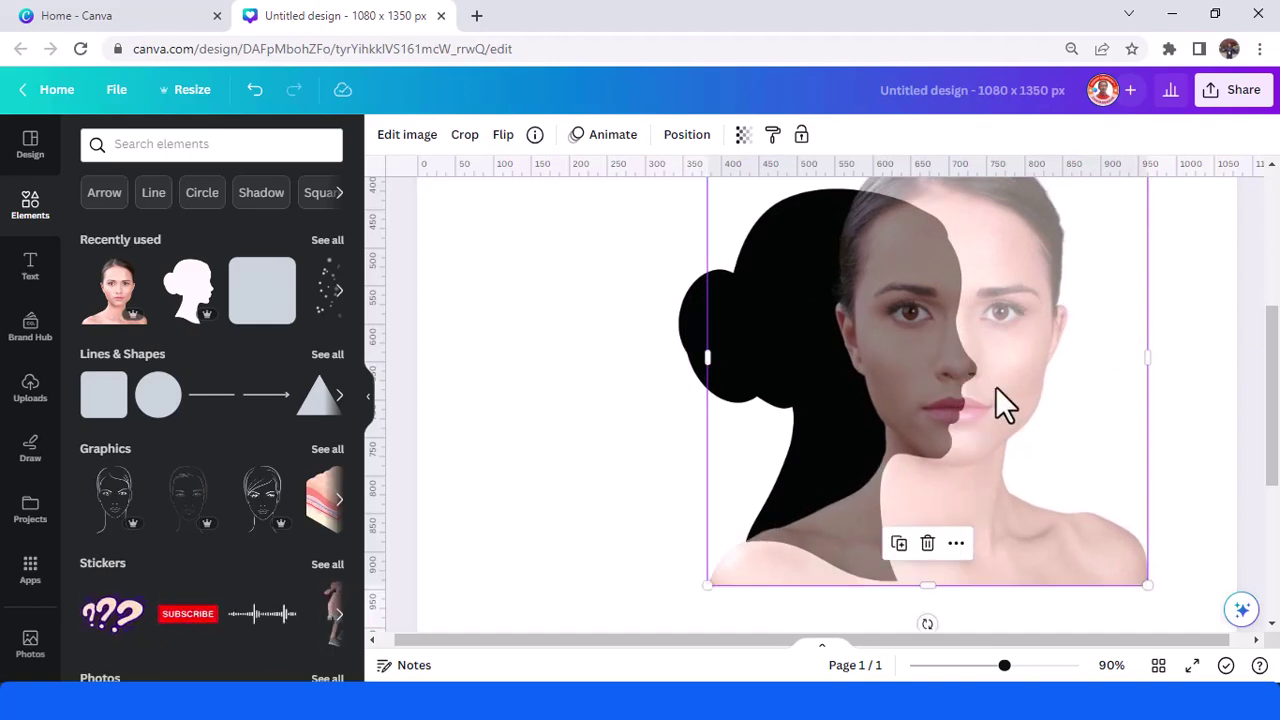
left_click_drag(1039, 388, 1047, 388)
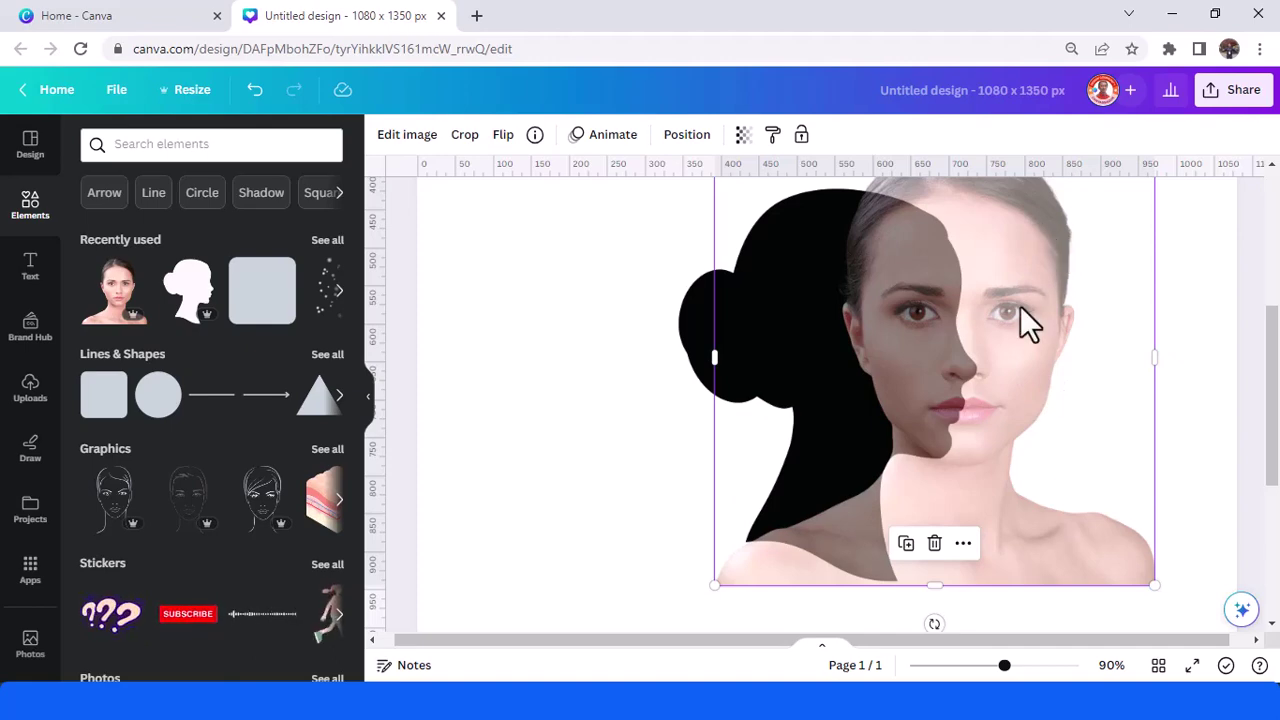
Delete the semi-transparent woman photo from the page.
left_click(965, 665)
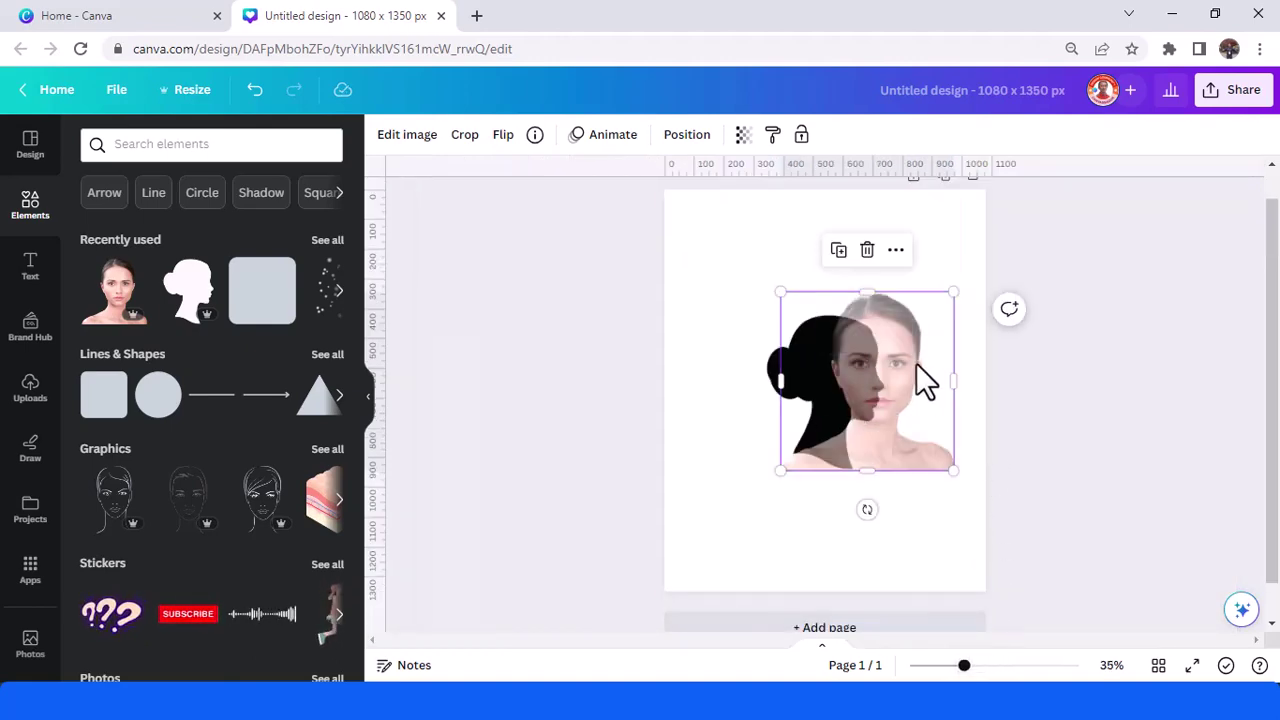
left_click(867, 250)
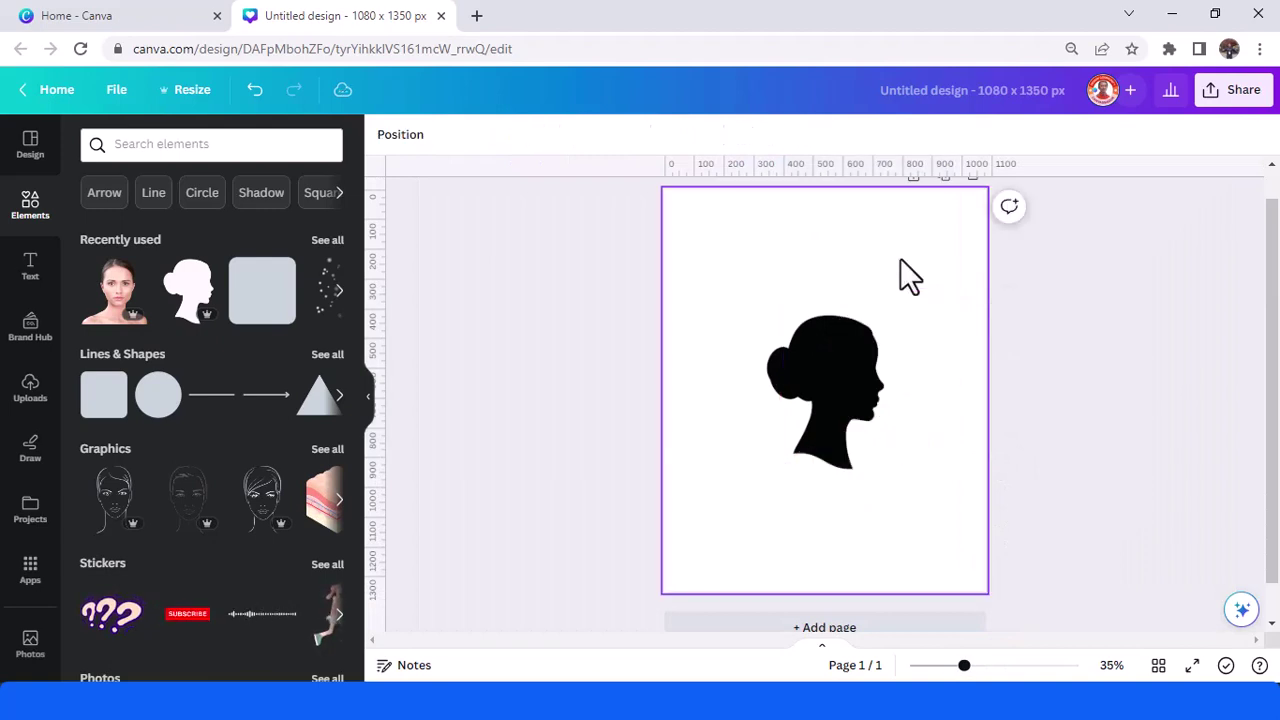
Enlarge the black silhouette and centre it on the page.
left_click(830, 425)
left_click_drag(765, 469, 717, 535)
left_click_drag(826, 433, 852, 413)
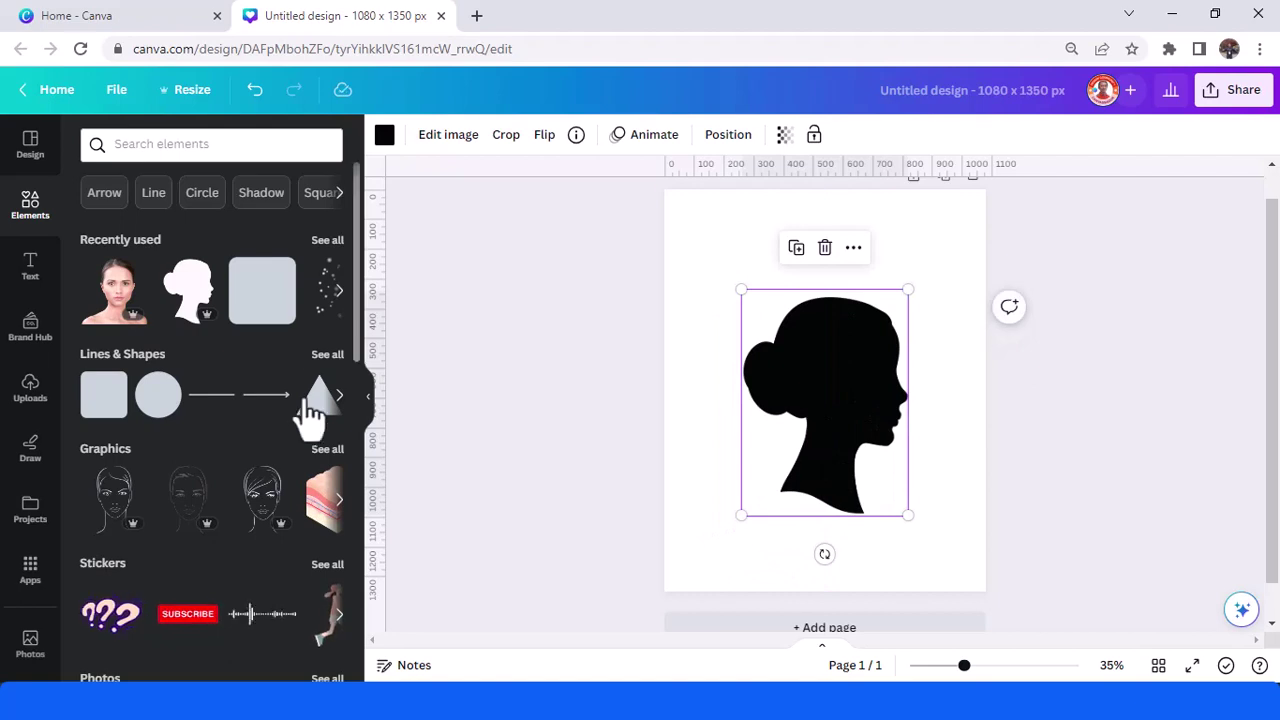
Add a square shape with corner rounding 0 and move it up to the silhouette's head.
left_click(100, 423)
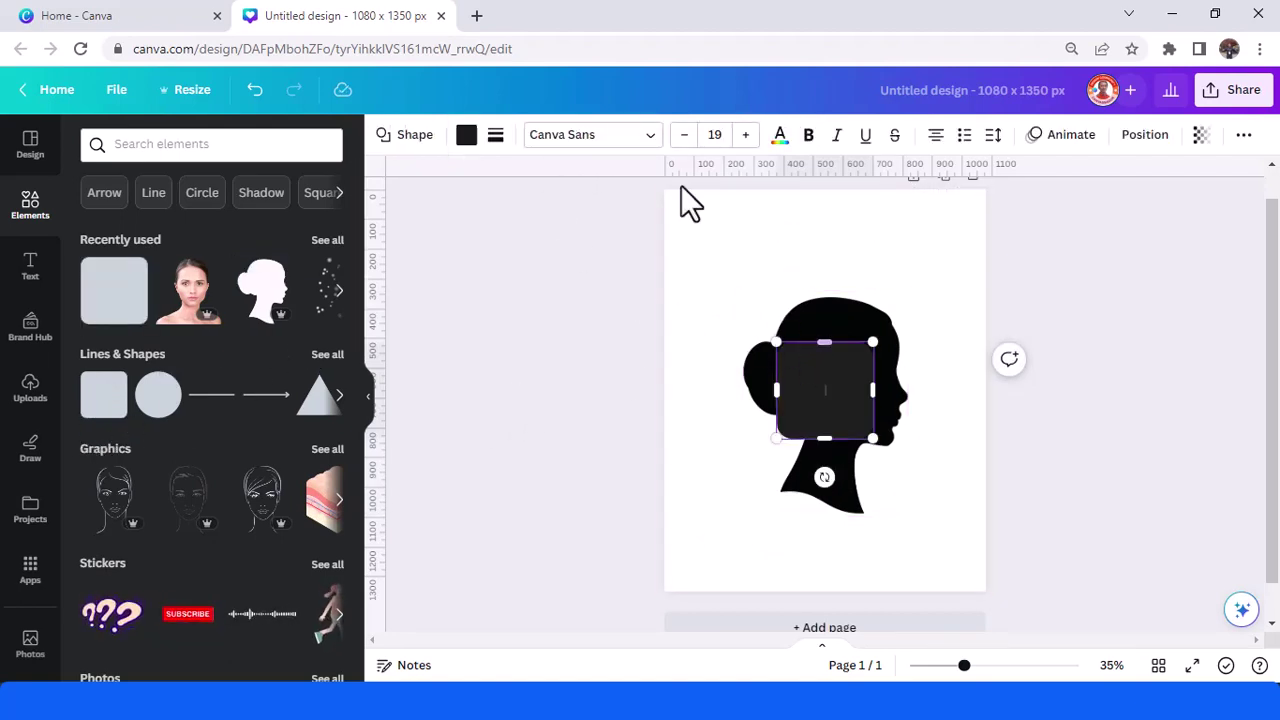
left_click(497, 137)
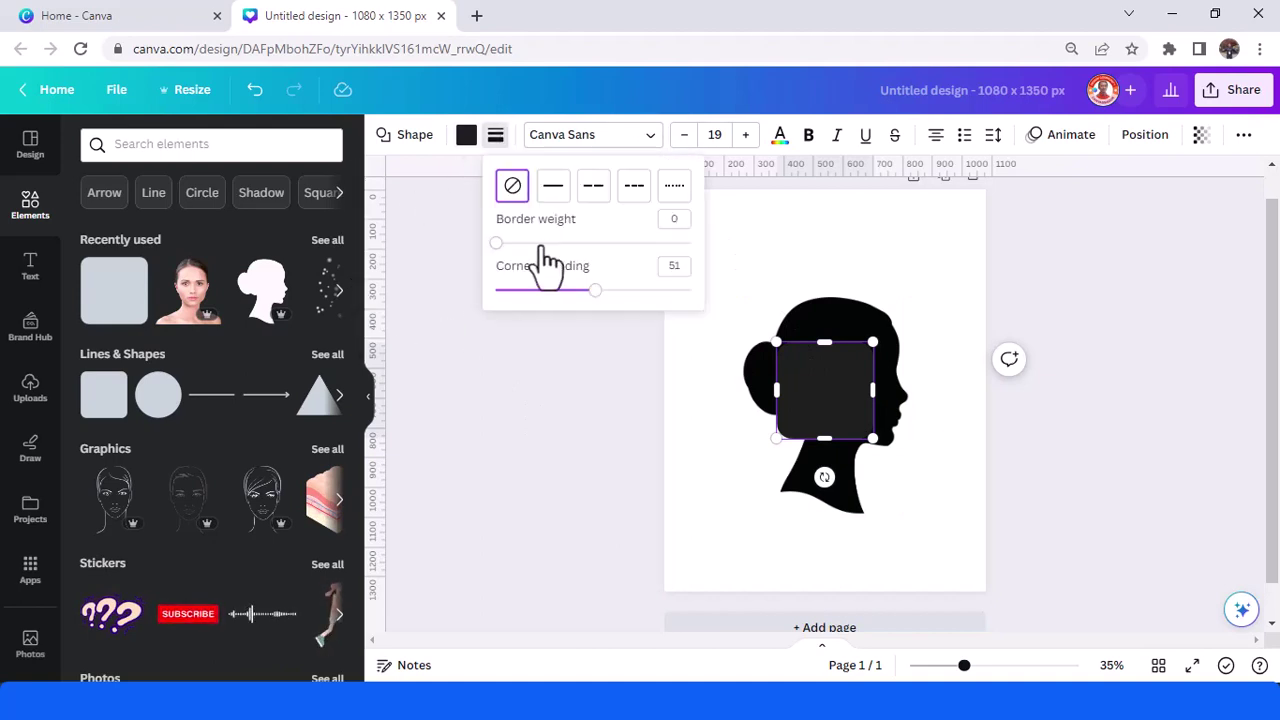
left_click_drag(595, 290, 472, 305)
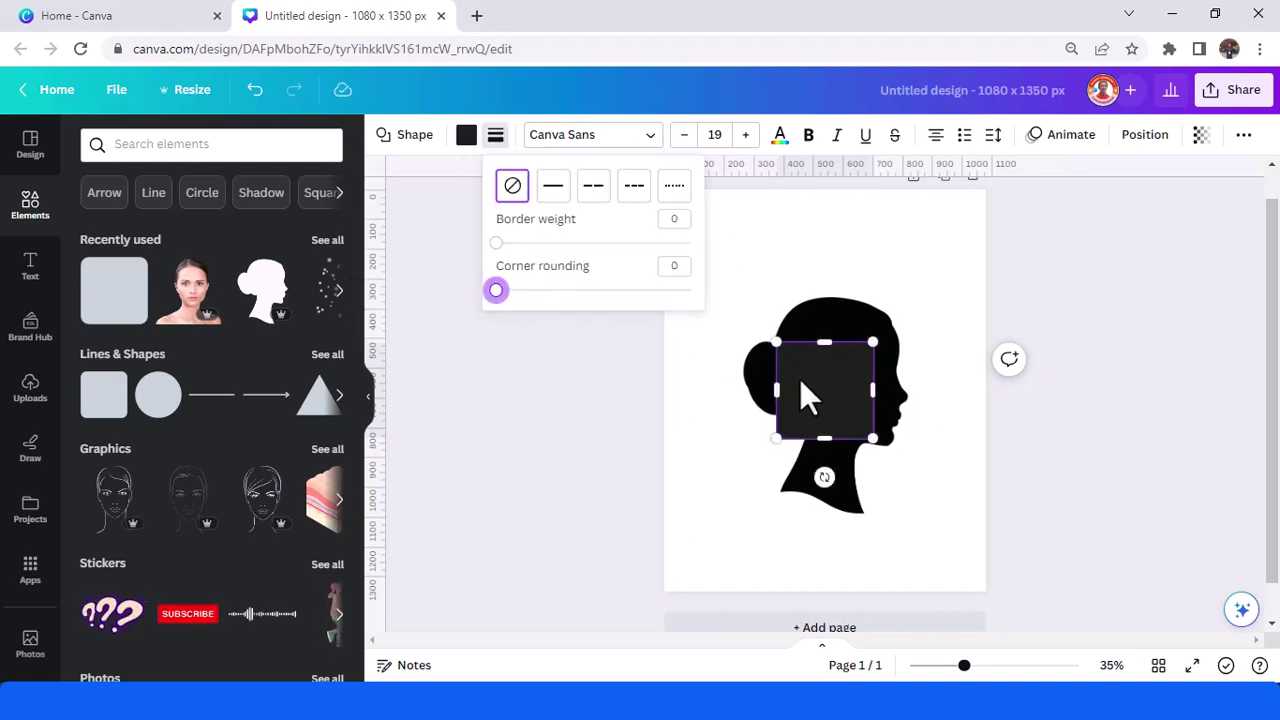
left_click_drag(800, 379, 769, 271)
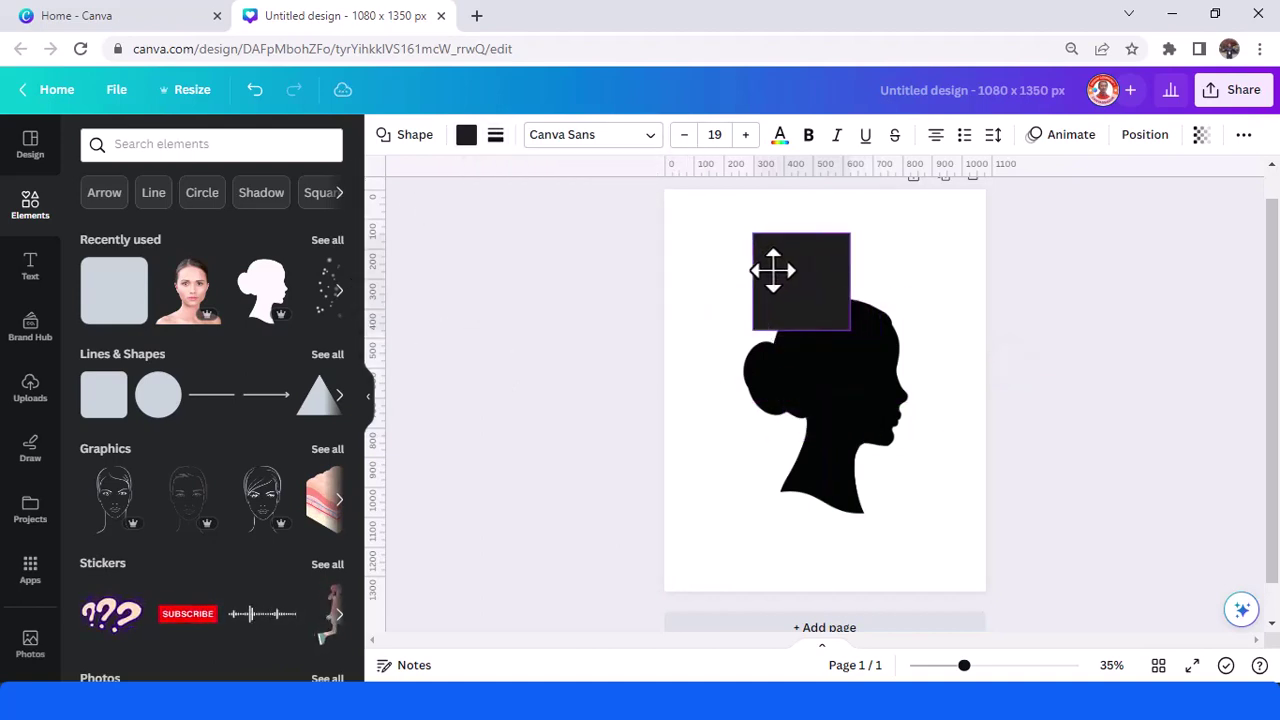
Fill the square with yellow and stretch it into a rectangle that covers the whole silhouette.
left_click(466, 136)
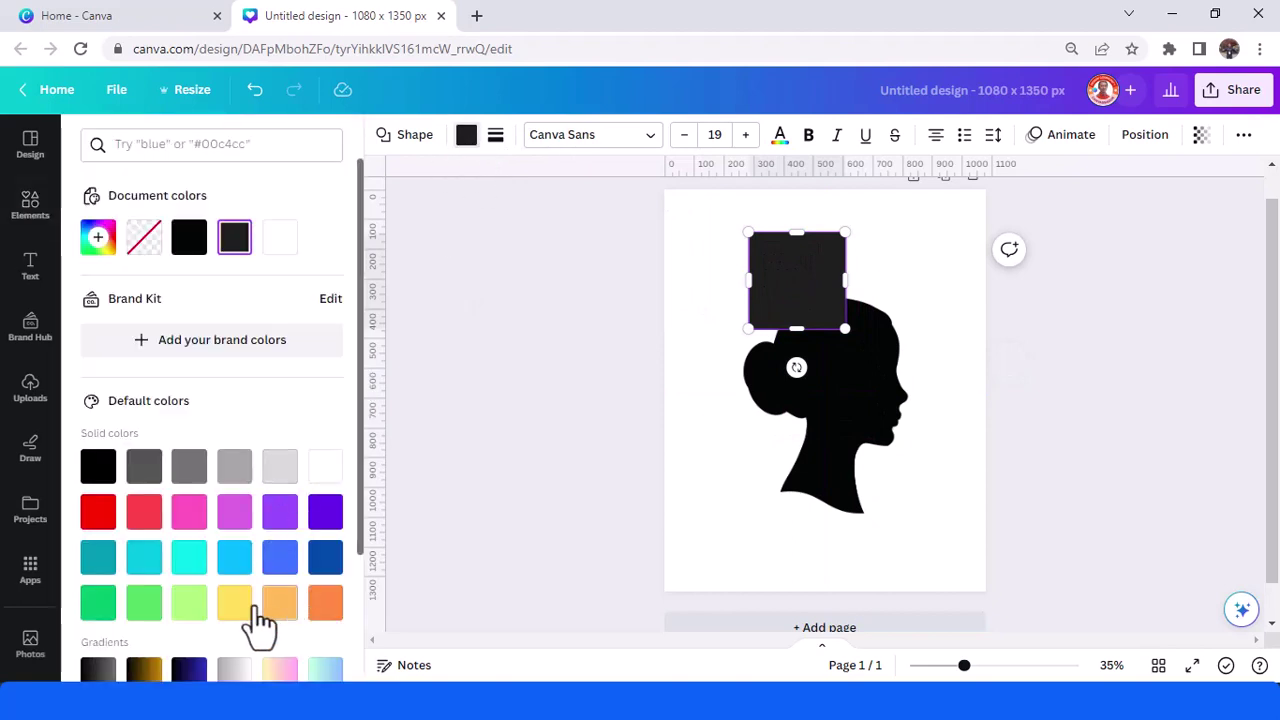
left_click(248, 605)
left_click_drag(797, 328, 774, 495)
left_click_drag(846, 366, 925, 390)
left_click_drag(737, 366, 837, 366)
Send the yellow rectangle backward behind the silhouette and adjust its four edges to frame the head closely.
right_click(837, 366)
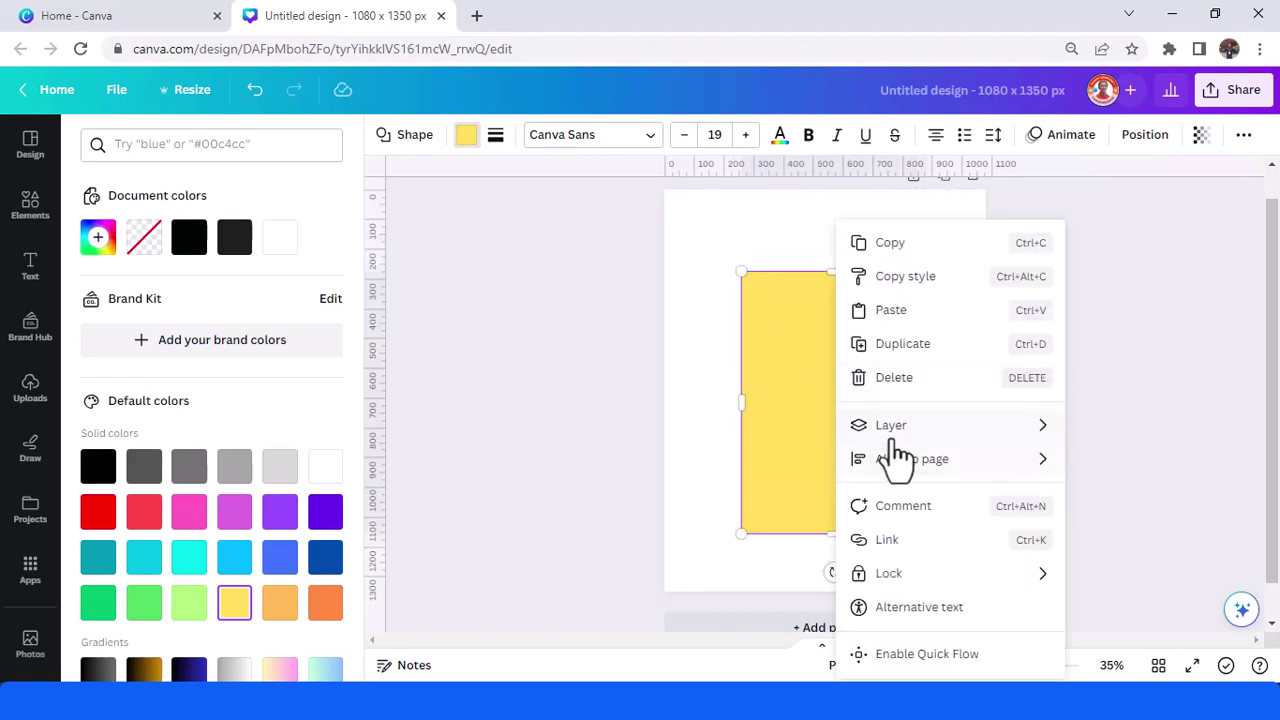
mouse_move(894, 432)
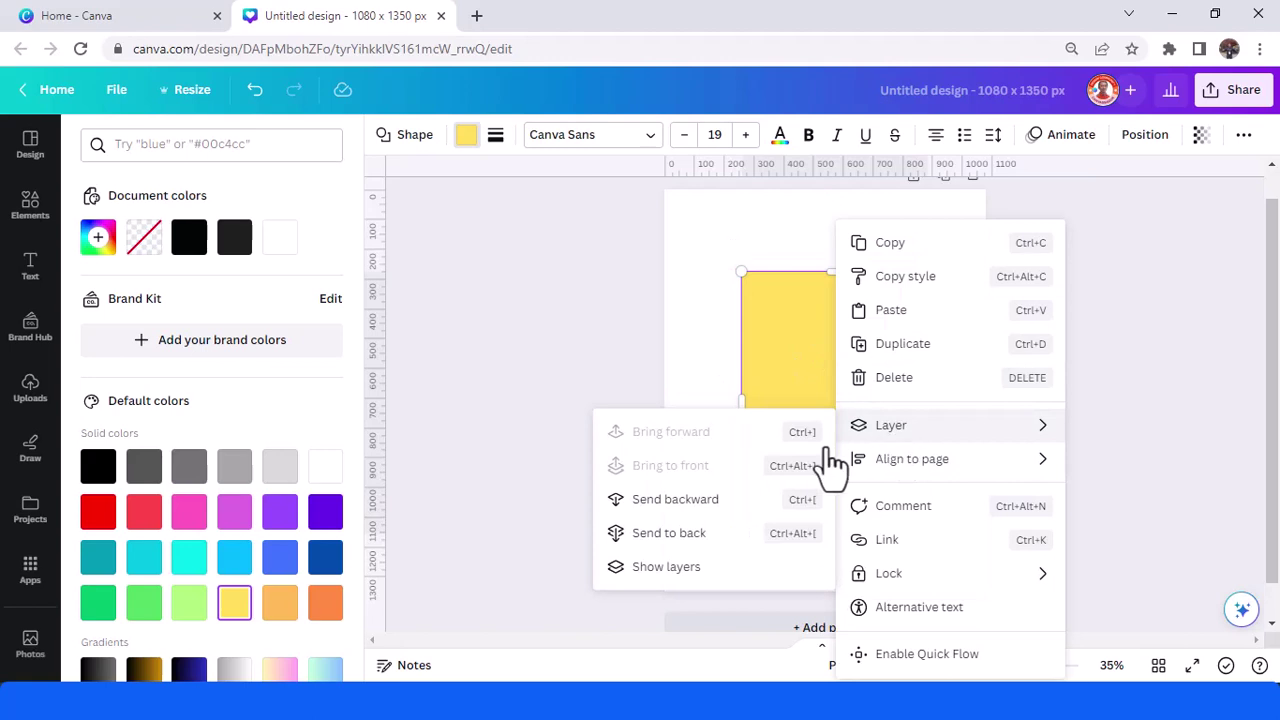
left_click(708, 505)
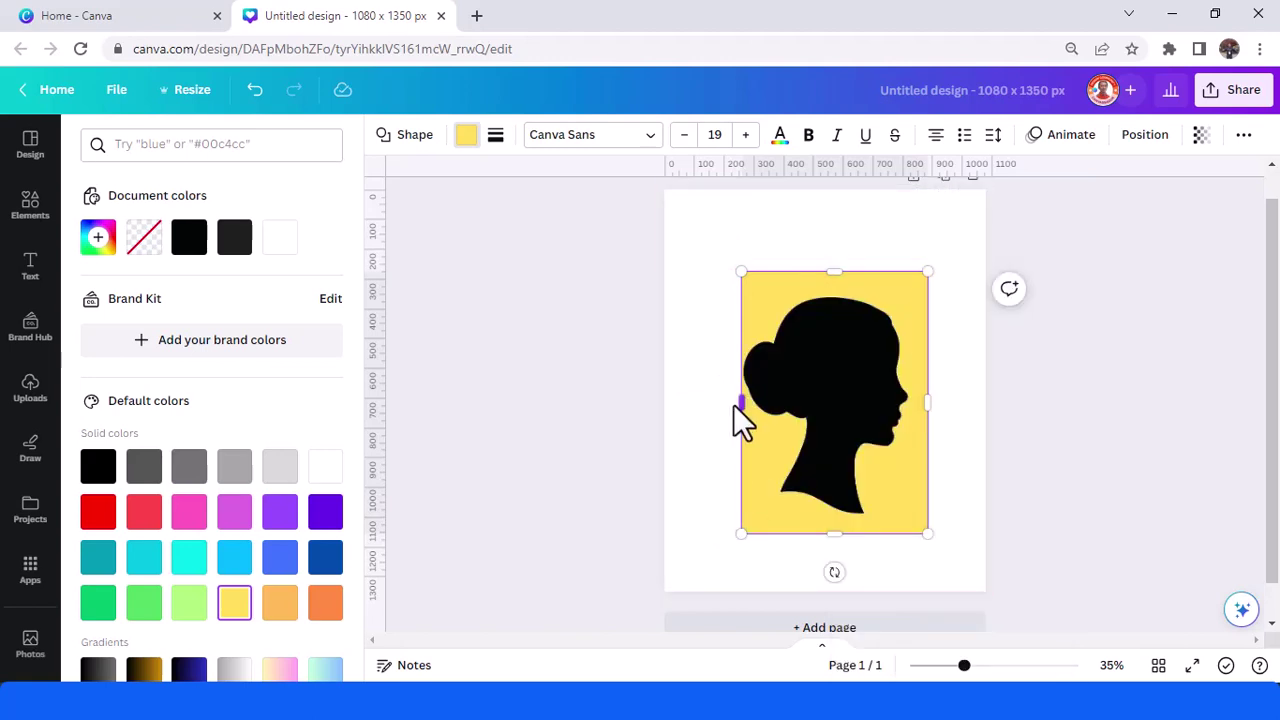
left_click_drag(741, 403, 731, 403)
left_click_drag(829, 272, 838, 308)
left_click_drag(926, 409, 918, 405)
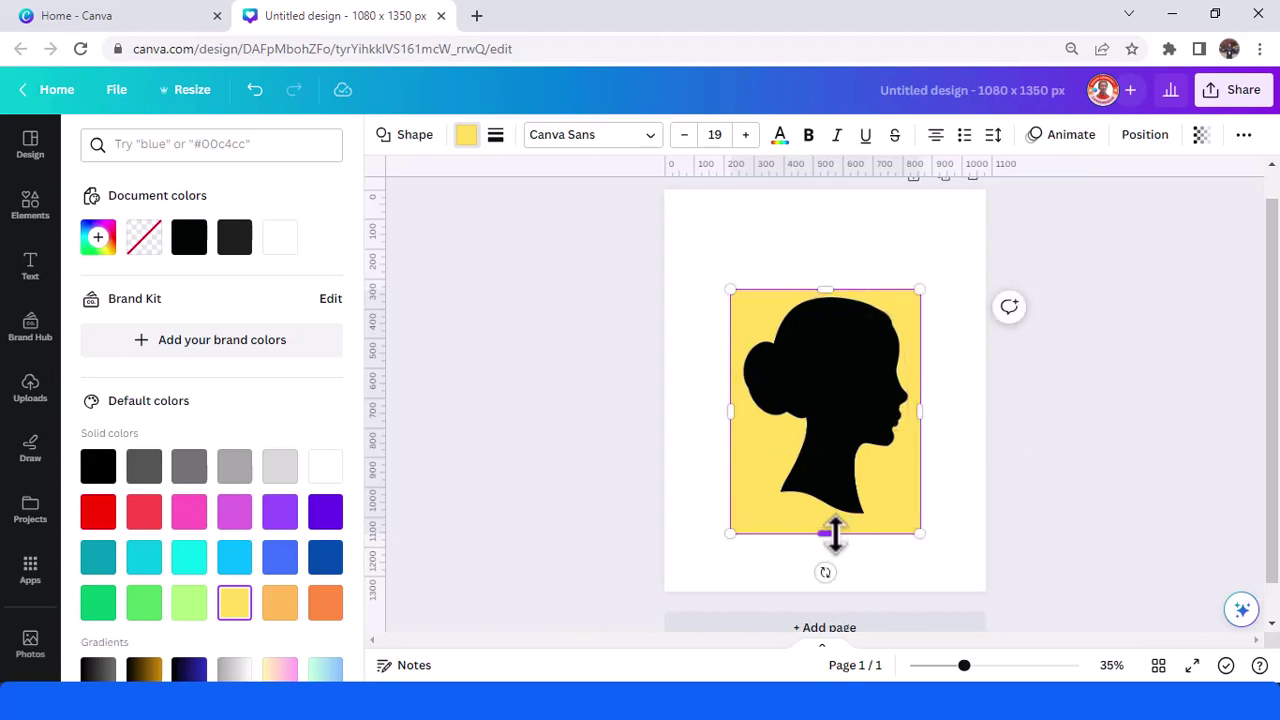
left_click_drag(835, 535, 829, 524)
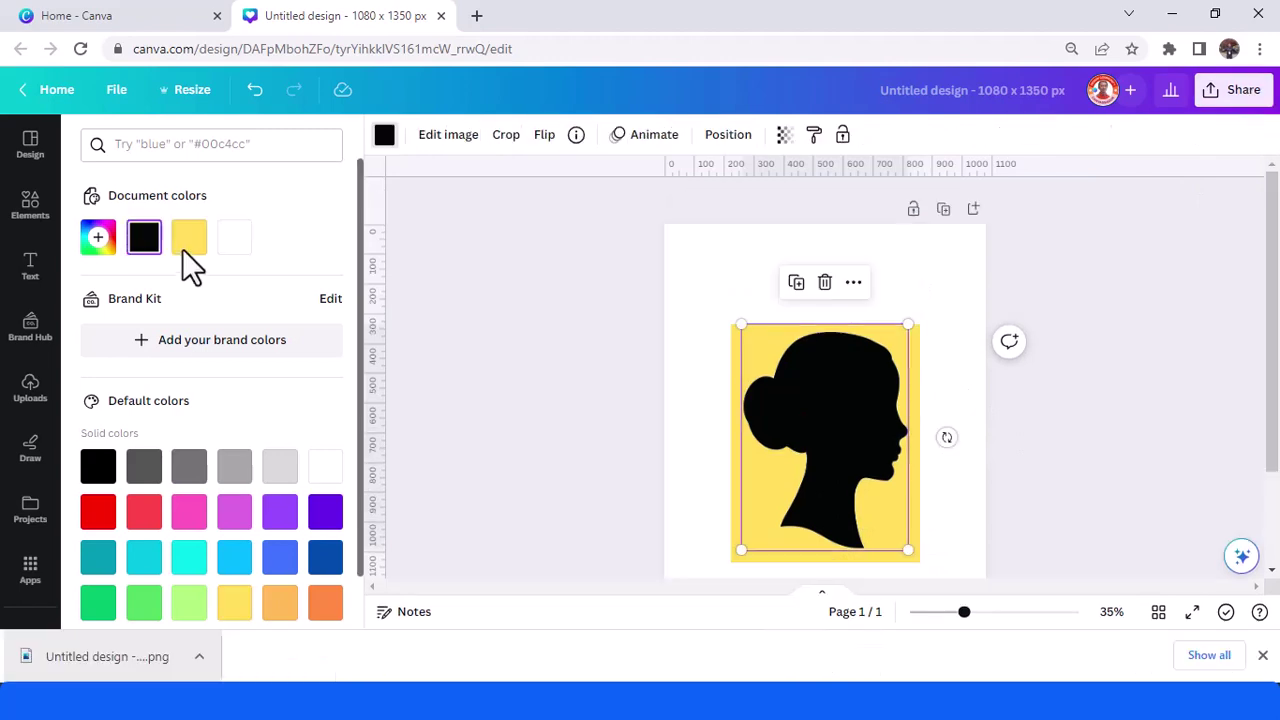
Recolour the silhouette white and download the design as a PNG at size 1 (1,080 × 1,350 px).
left_click(244, 245)
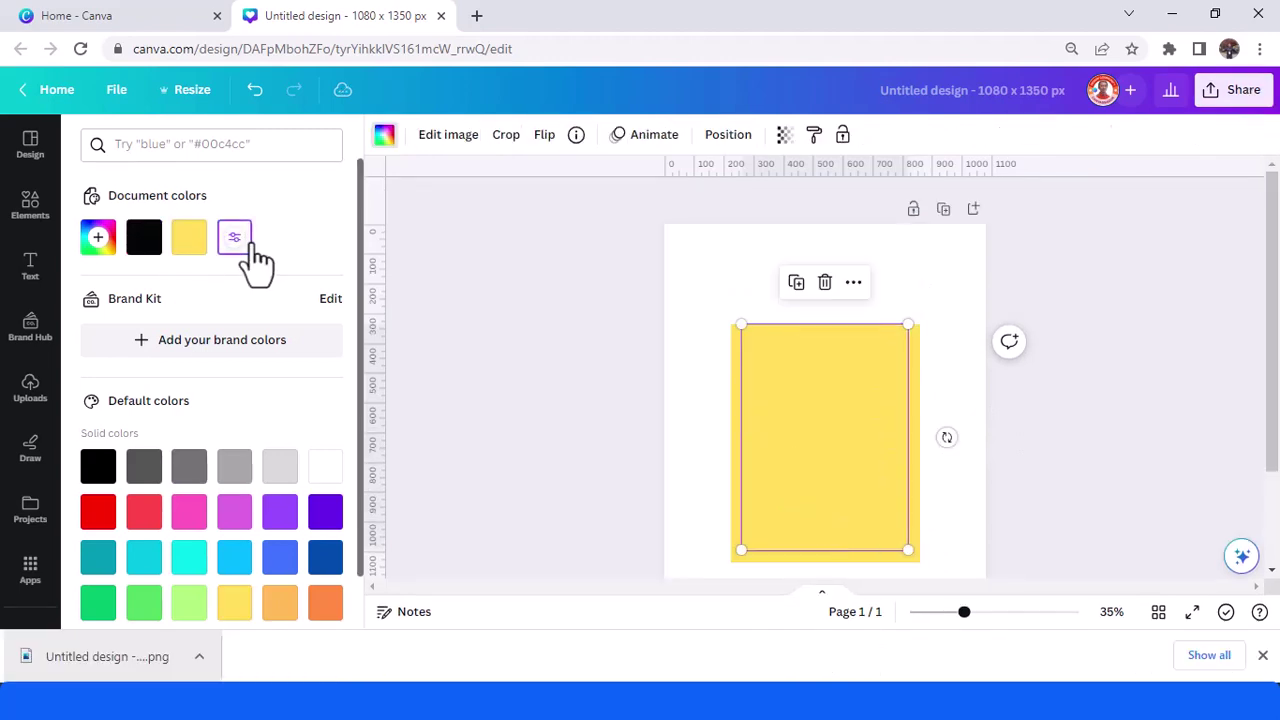
left_click(1248, 100)
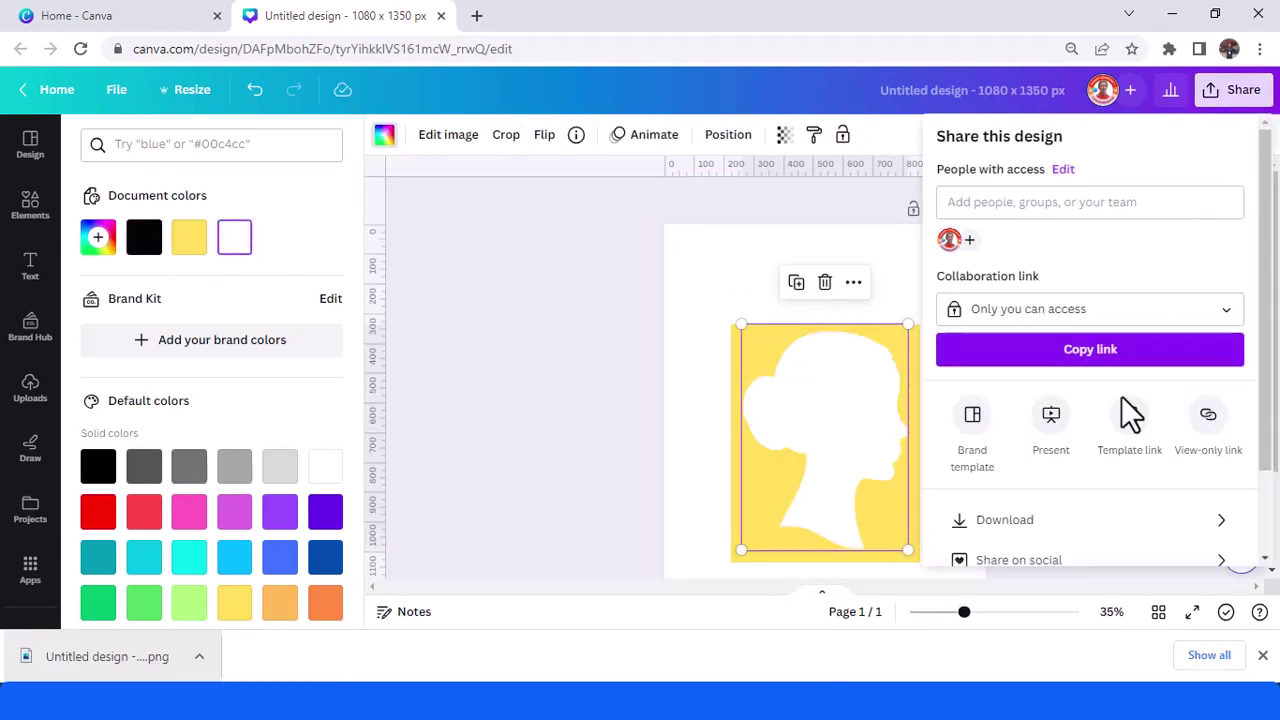
left_click(1048, 518)
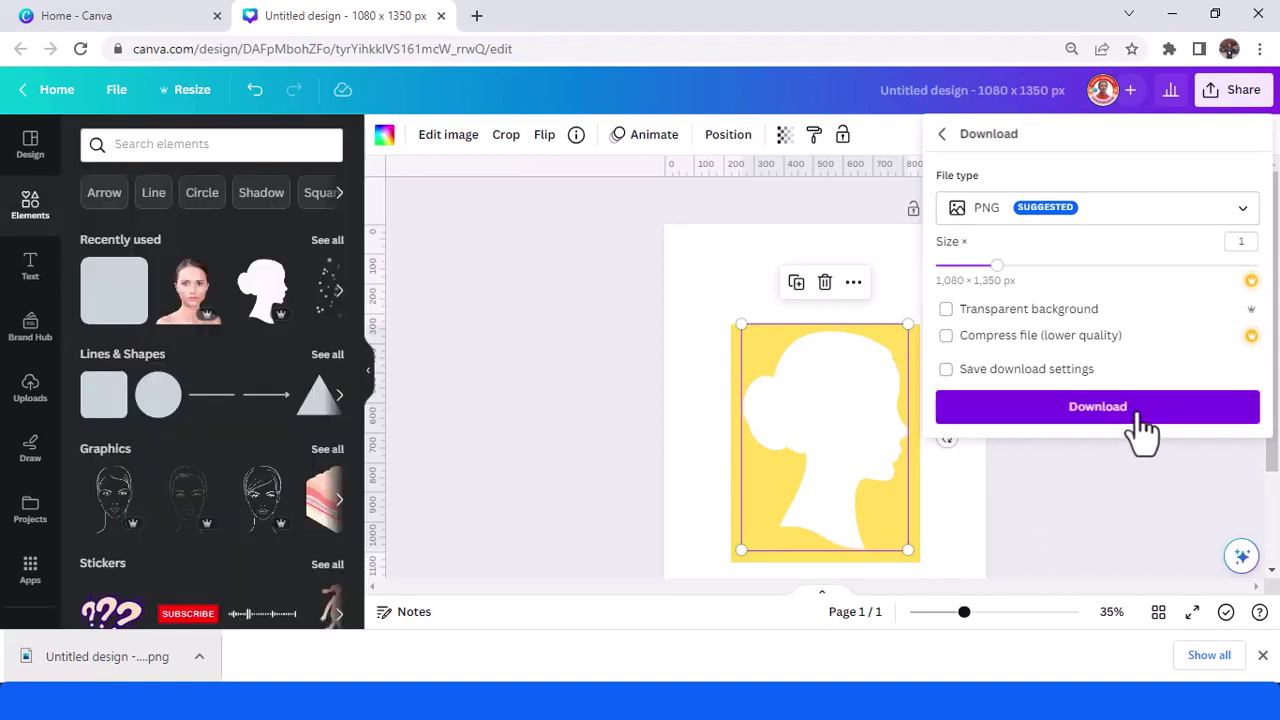
left_click(1140, 414)
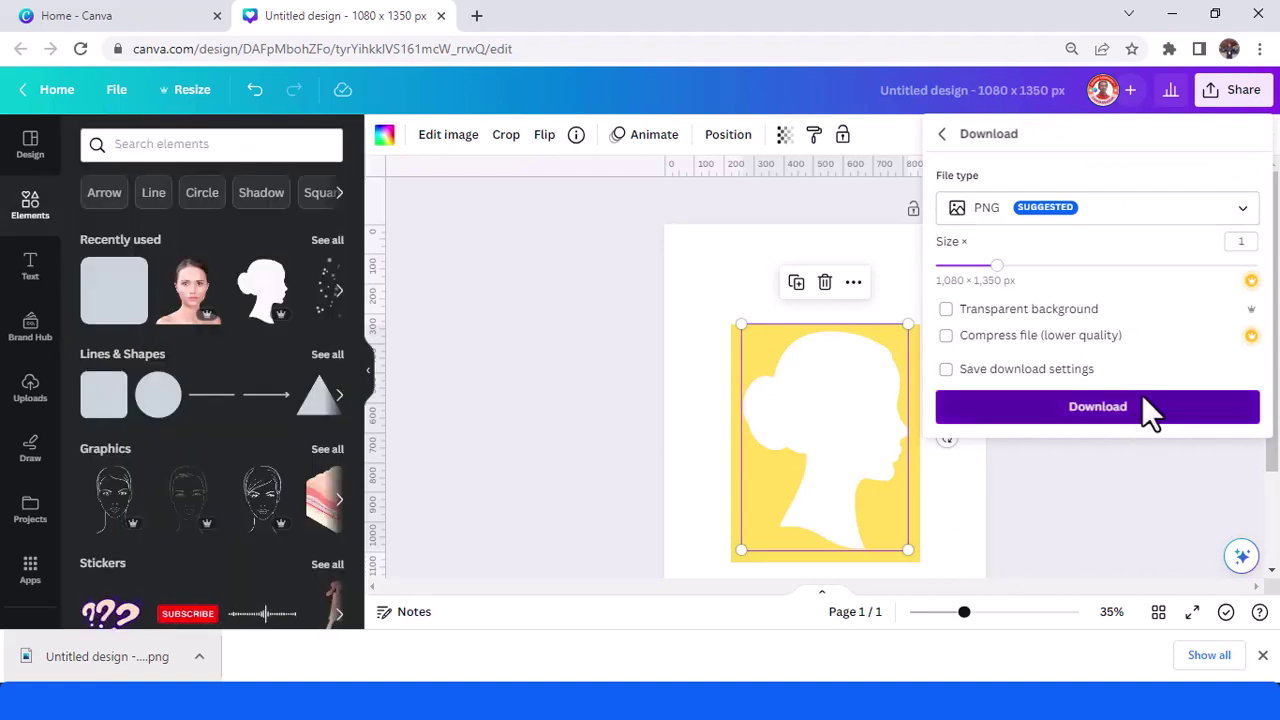
left_click(621, 329)
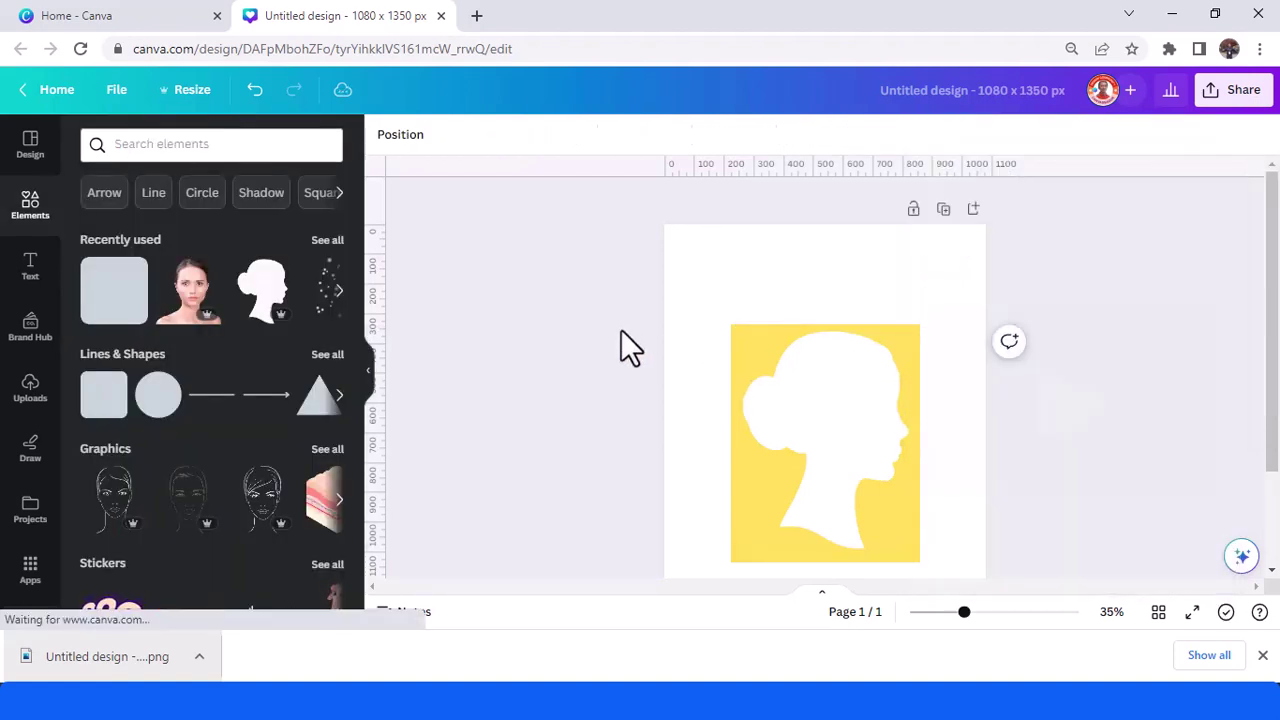
Add a new blank page to the design and set its background colour to black.
scroll(628, 320, "down", 3)
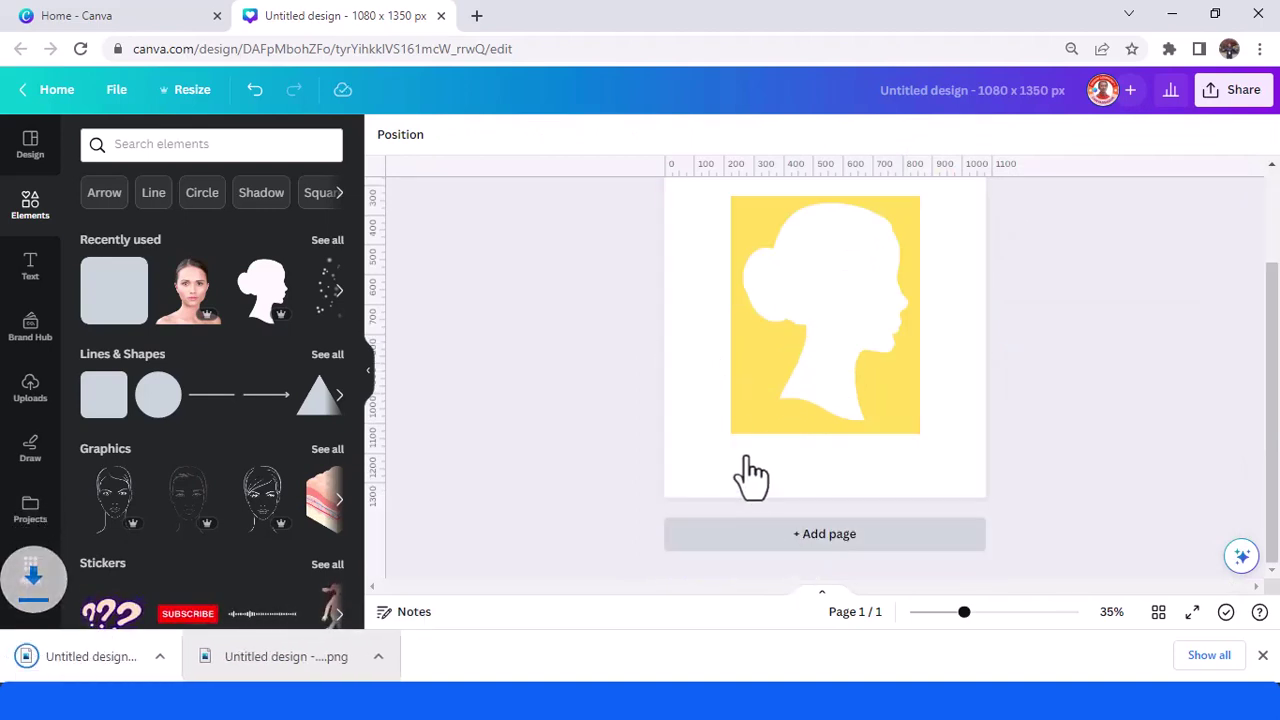
key("ctrl+Return")
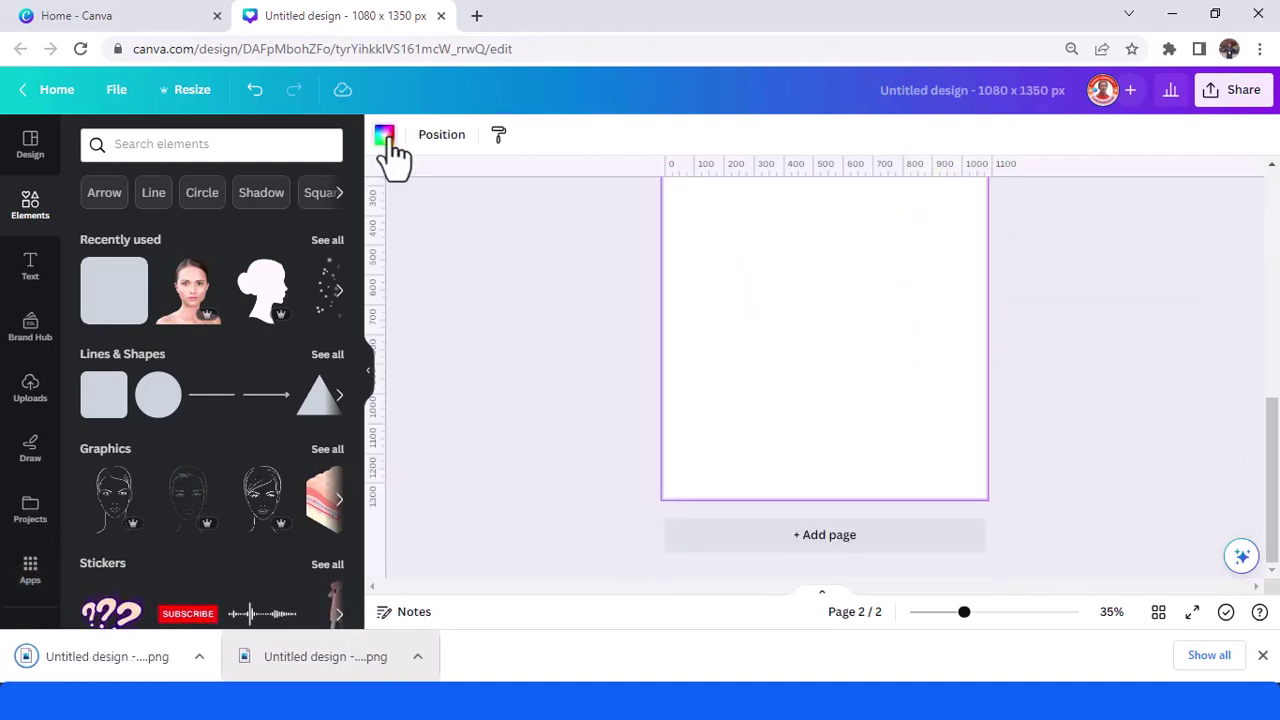
left_click(385, 136)
left_click(97, 465)
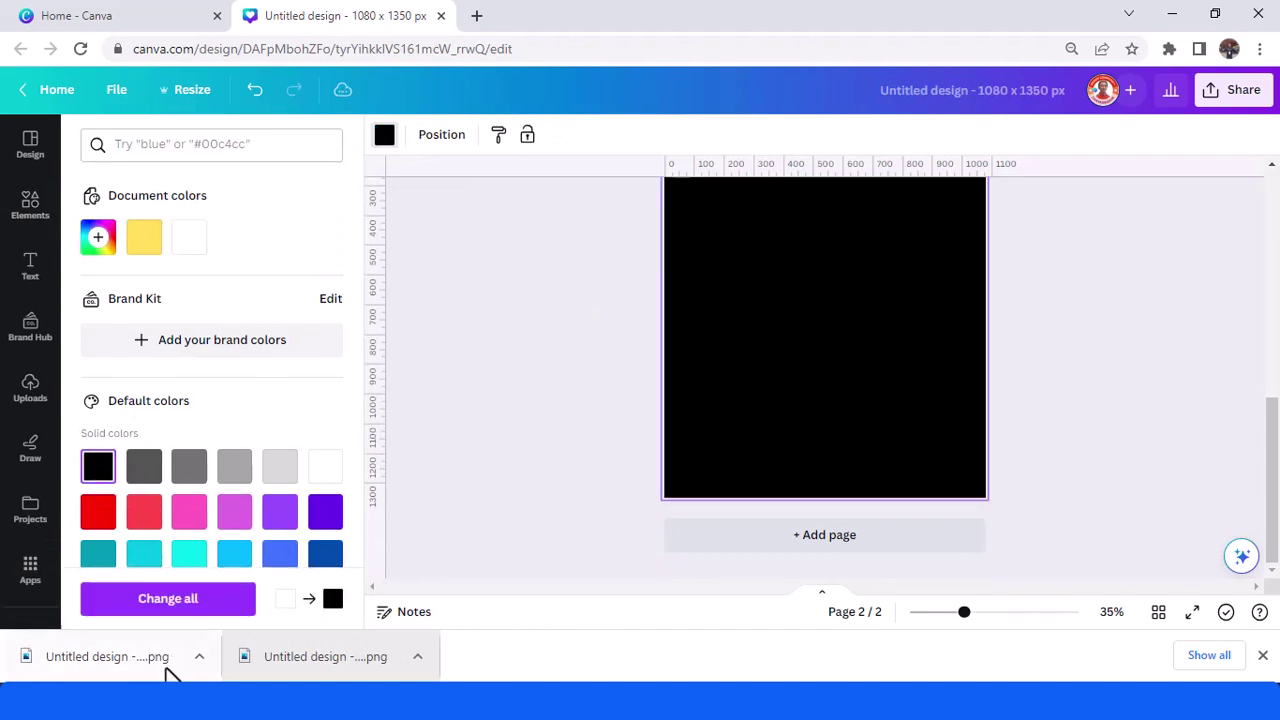
Upload the downloaded silhouette PNG, place it on the black page and run Background Remover on it.
left_click_drag(168, 670, 837, 304)
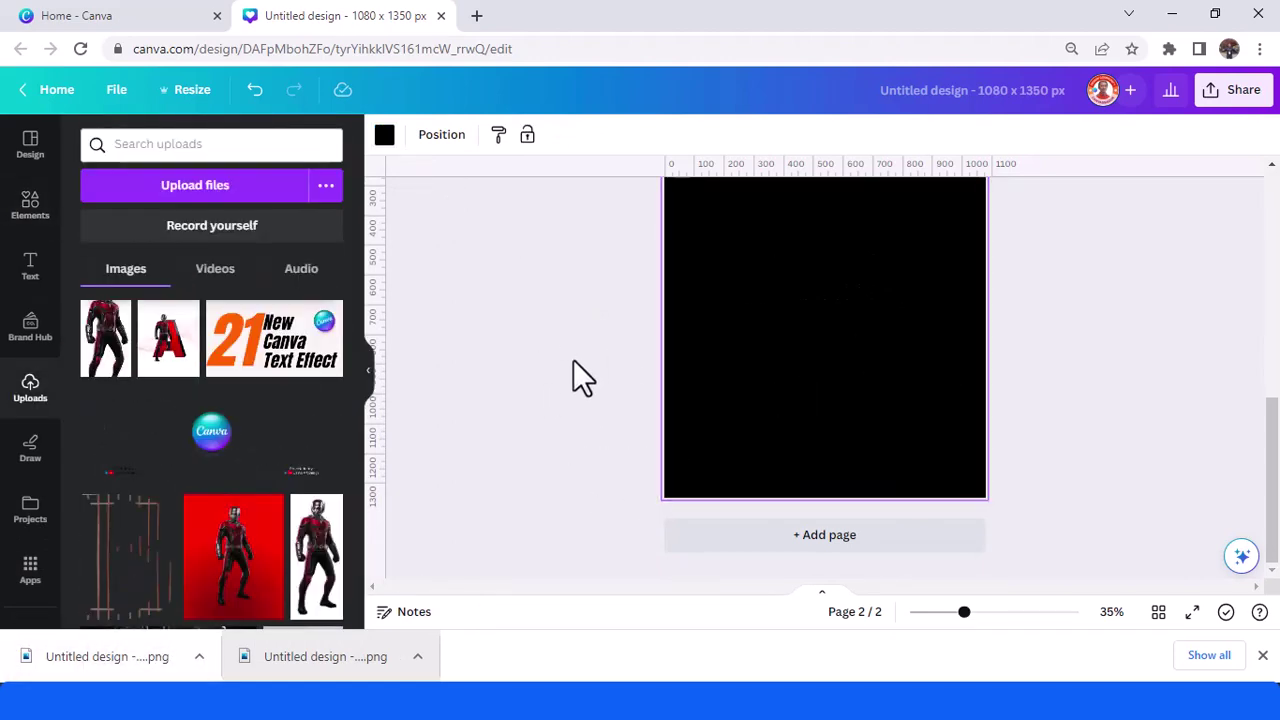
scroll(830, 390, "up", 3)
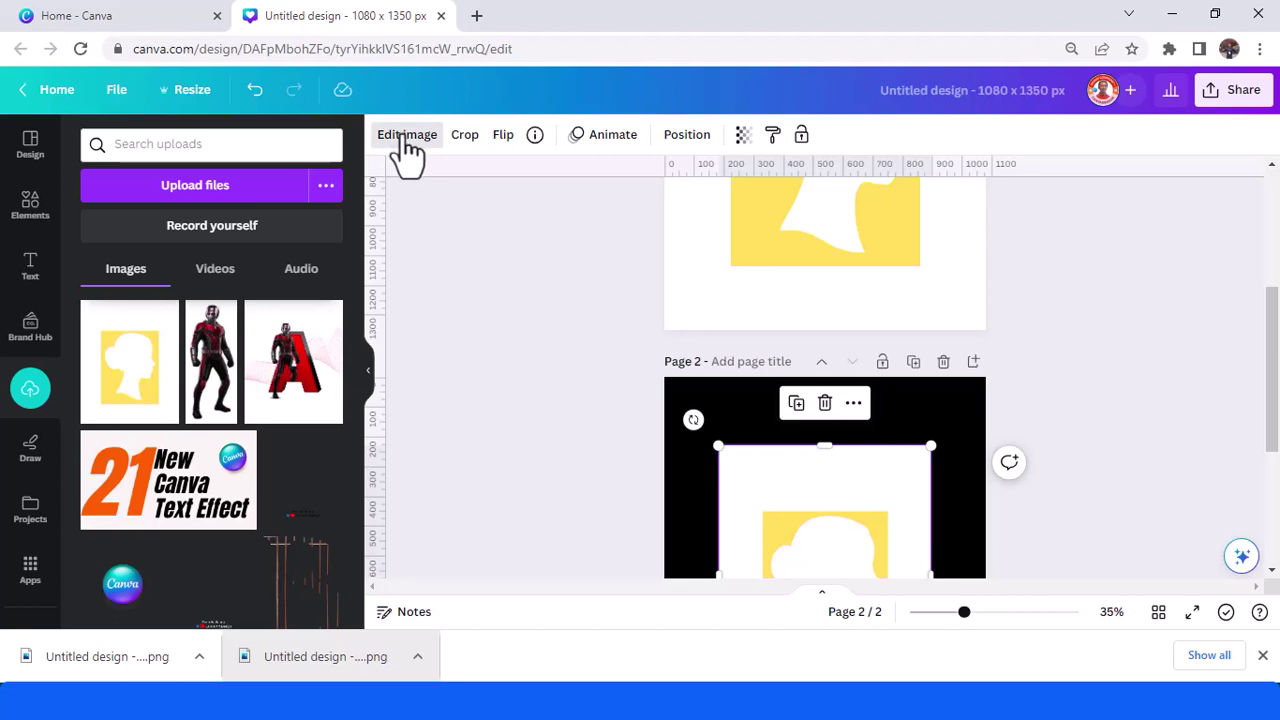
left_click(407, 140)
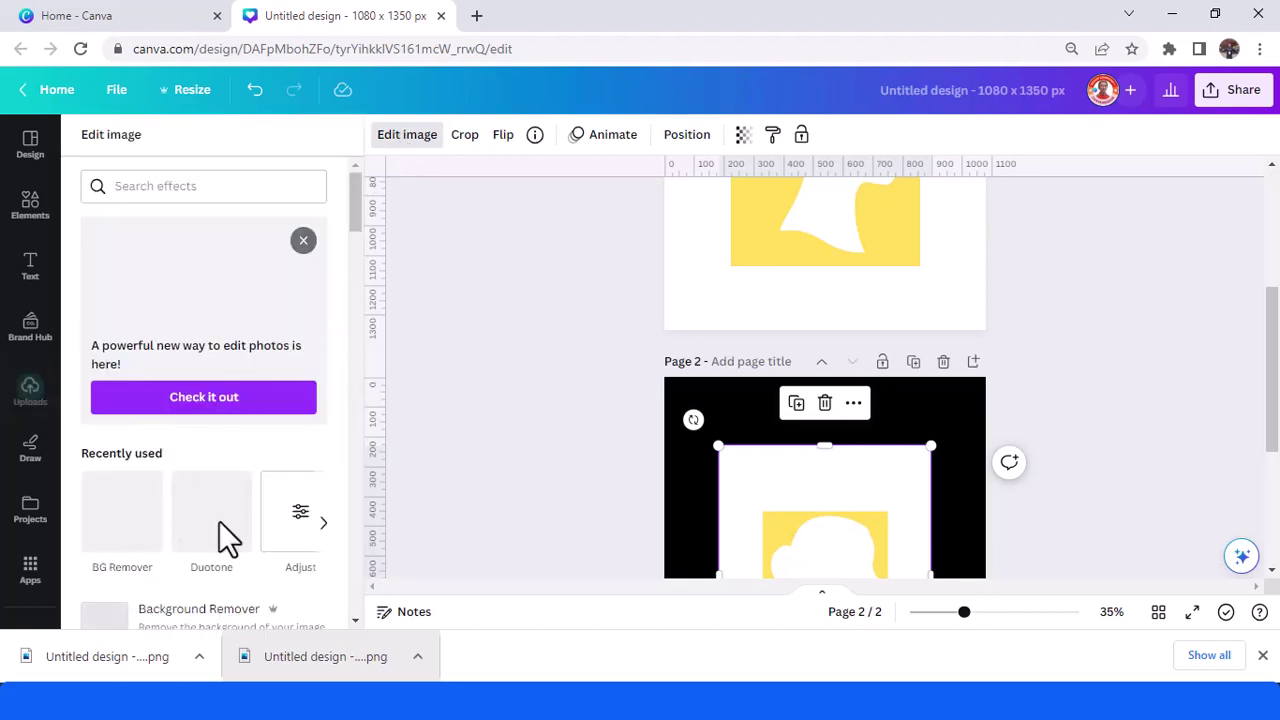
scroll(225, 540, "down", 1)
left_click(115, 430)
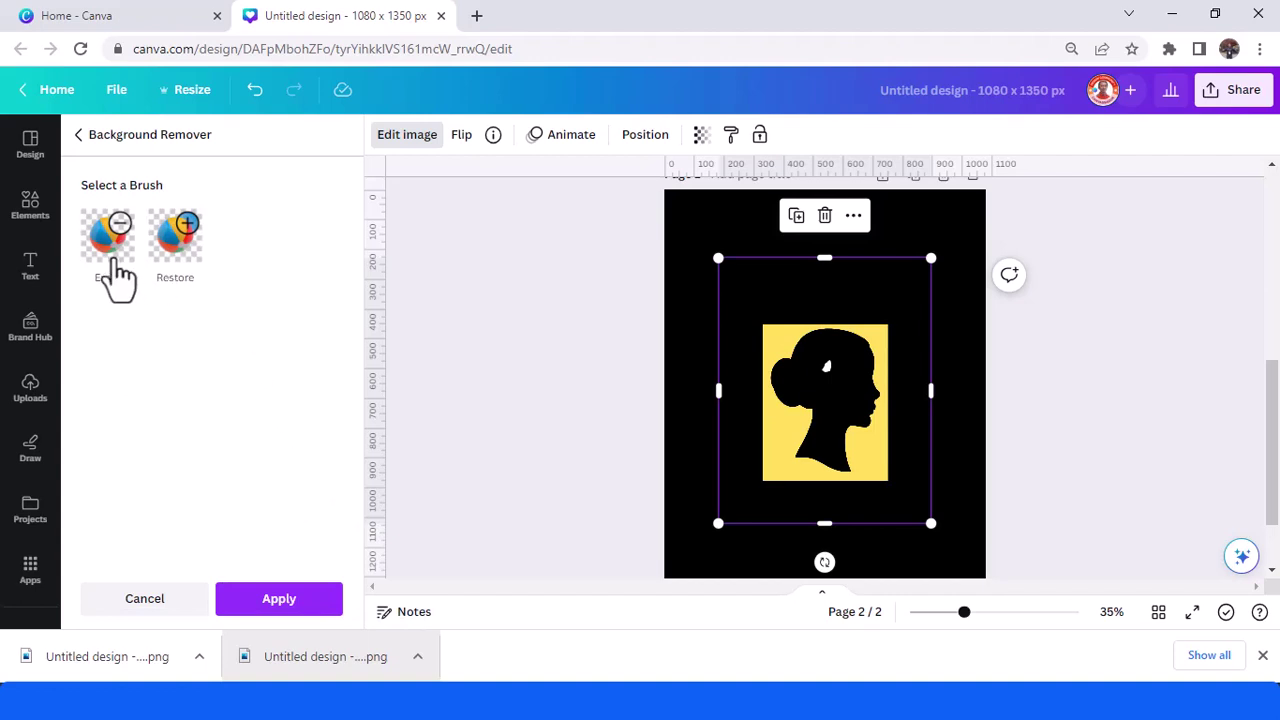
Erase the leftover white spot inside the silhouette head with brush size 25 and apply the background removal.
left_click(108, 240)
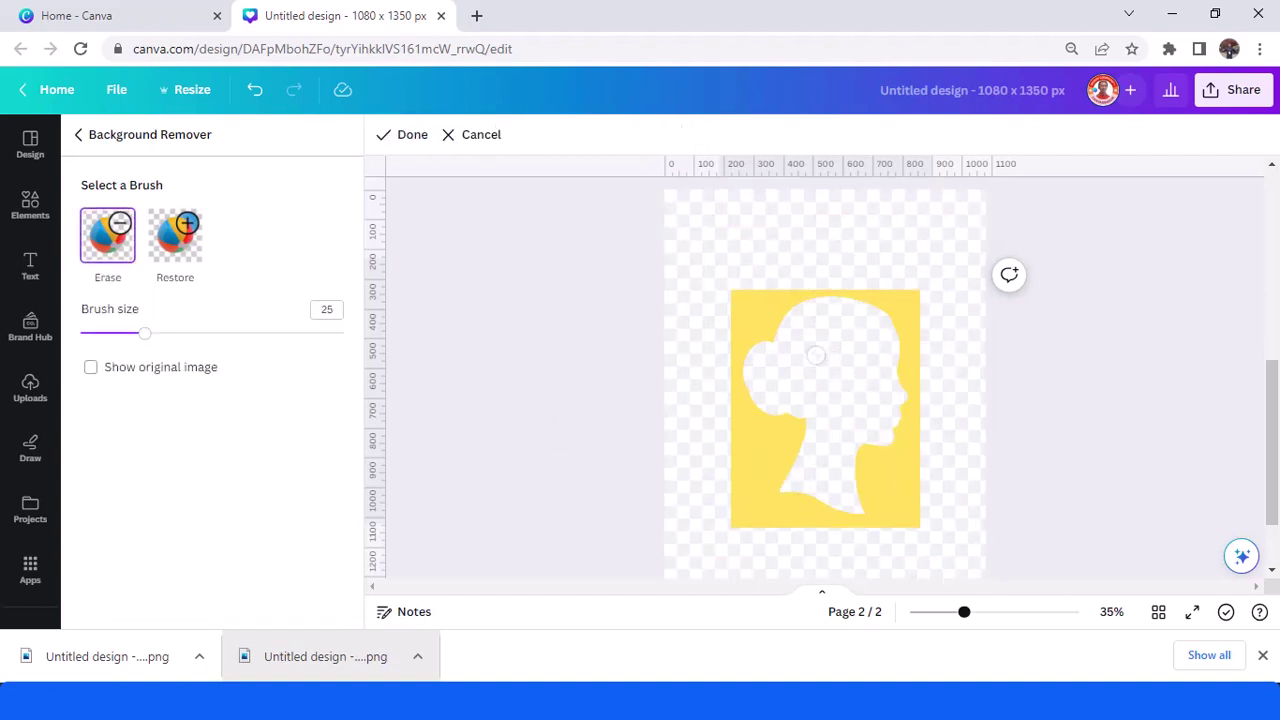
left_click(411, 140)
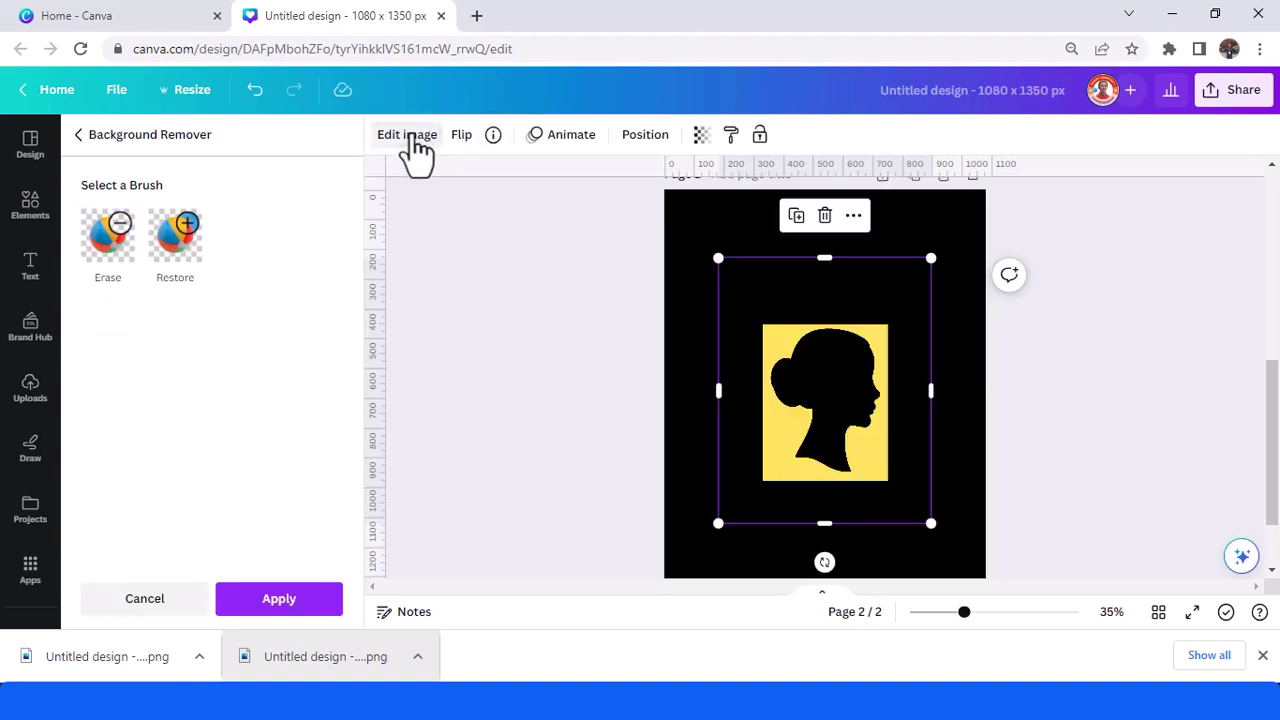
left_click(279, 599)
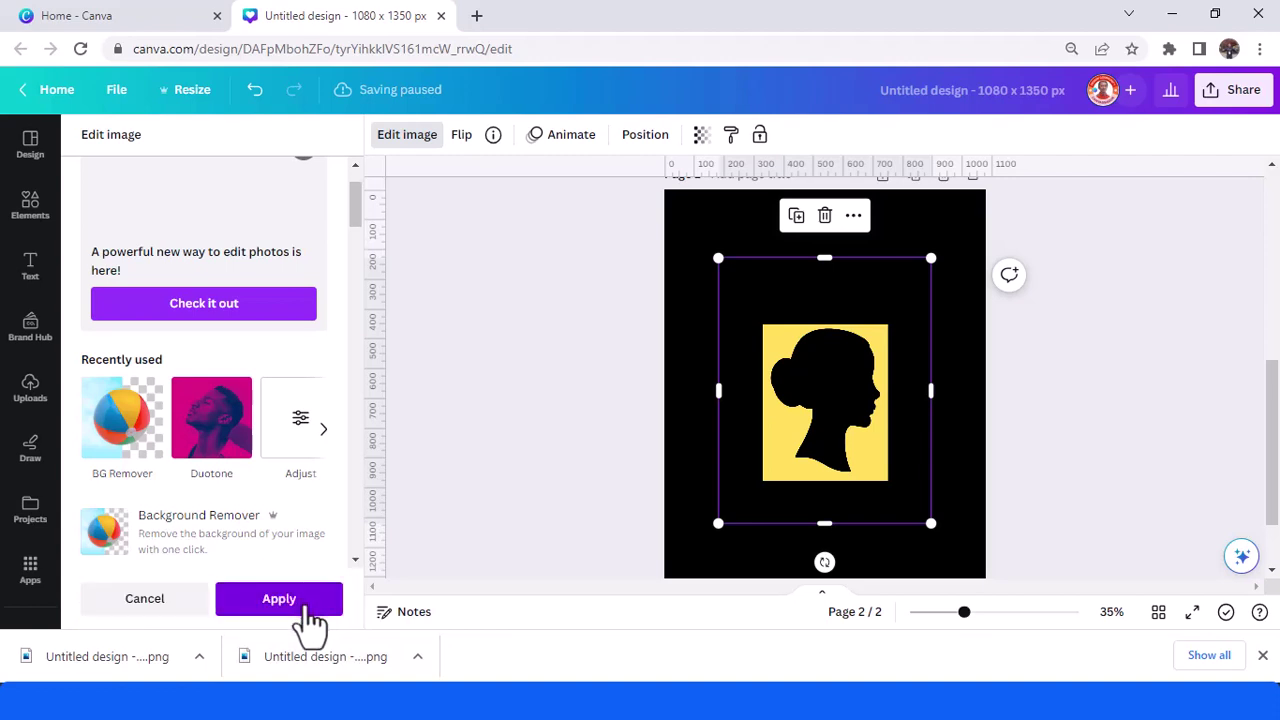
left_click(279, 599)
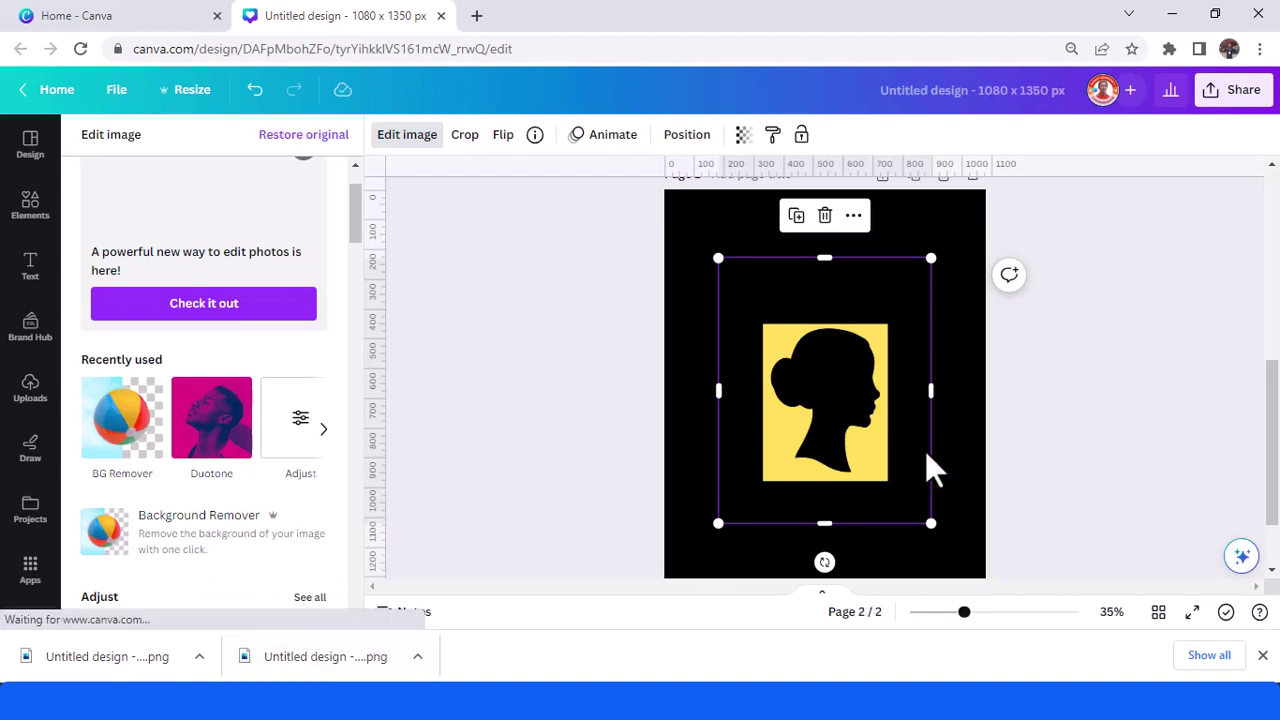
Crop the cutout image to its yellow rectangle, trimming off the hair bun, and enlarge it to about 721 × 1,186.
left_click_drag(828, 260, 841, 322)
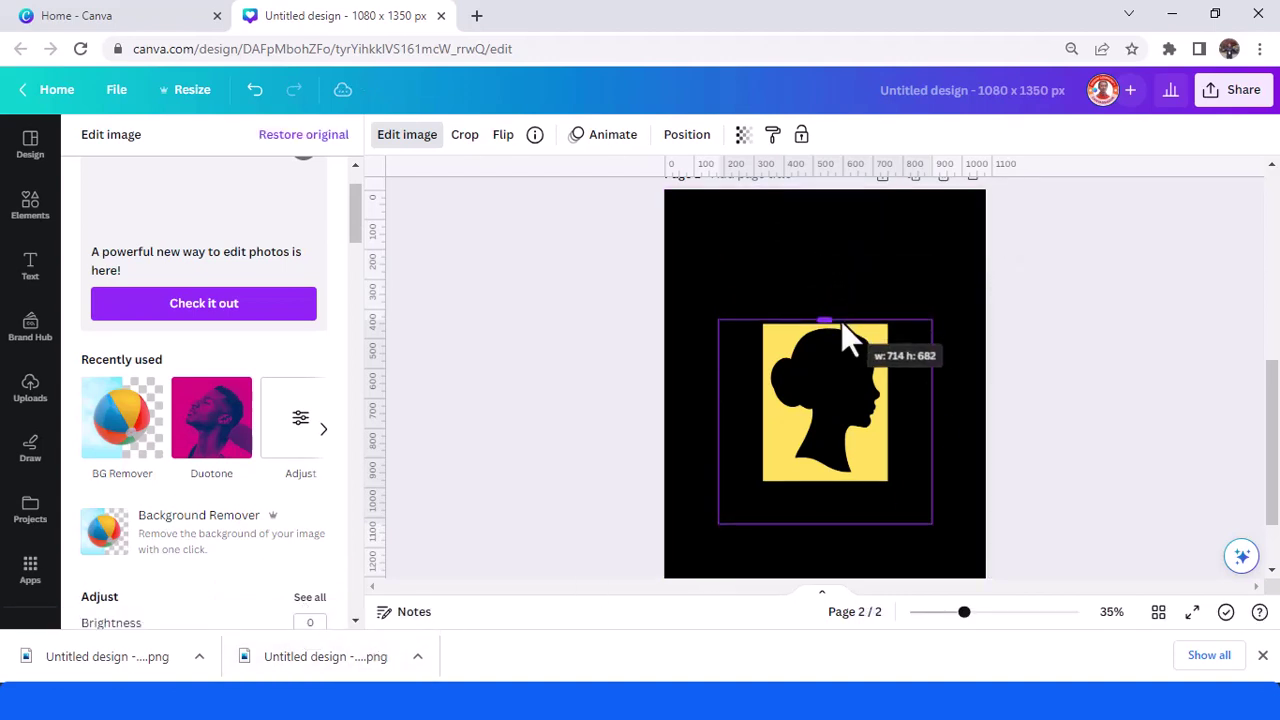
left_click_drag(720, 425, 793, 446)
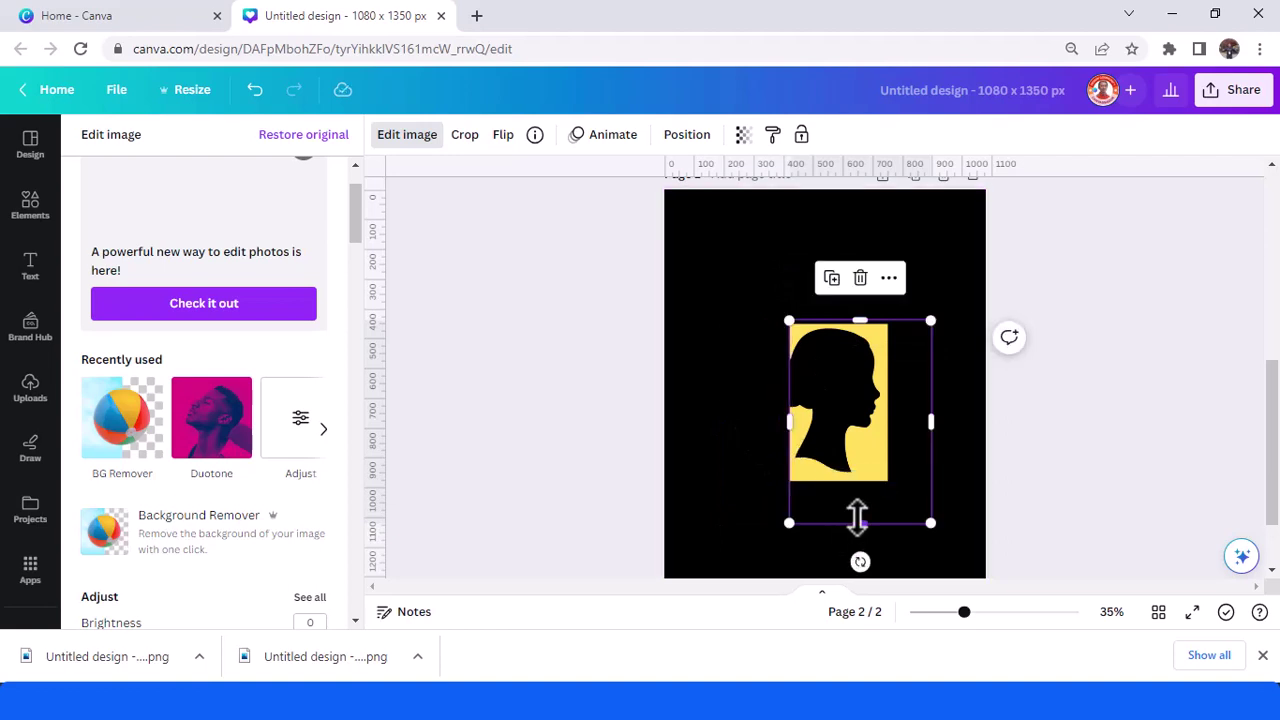
left_click_drag(857, 517, 857, 485)
left_click_drag(928, 398, 888, 388)
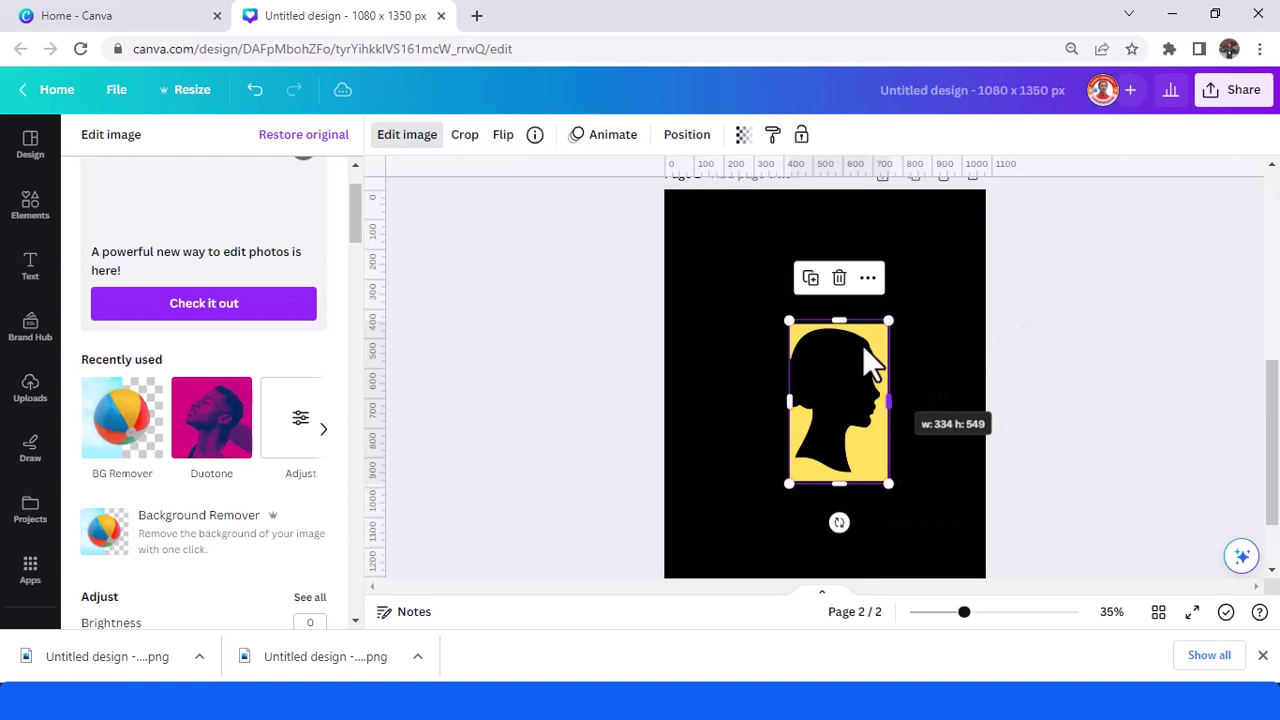
left_click_drag(790, 320, 889, 483)
left_click_drag(921, 530, 935, 560)
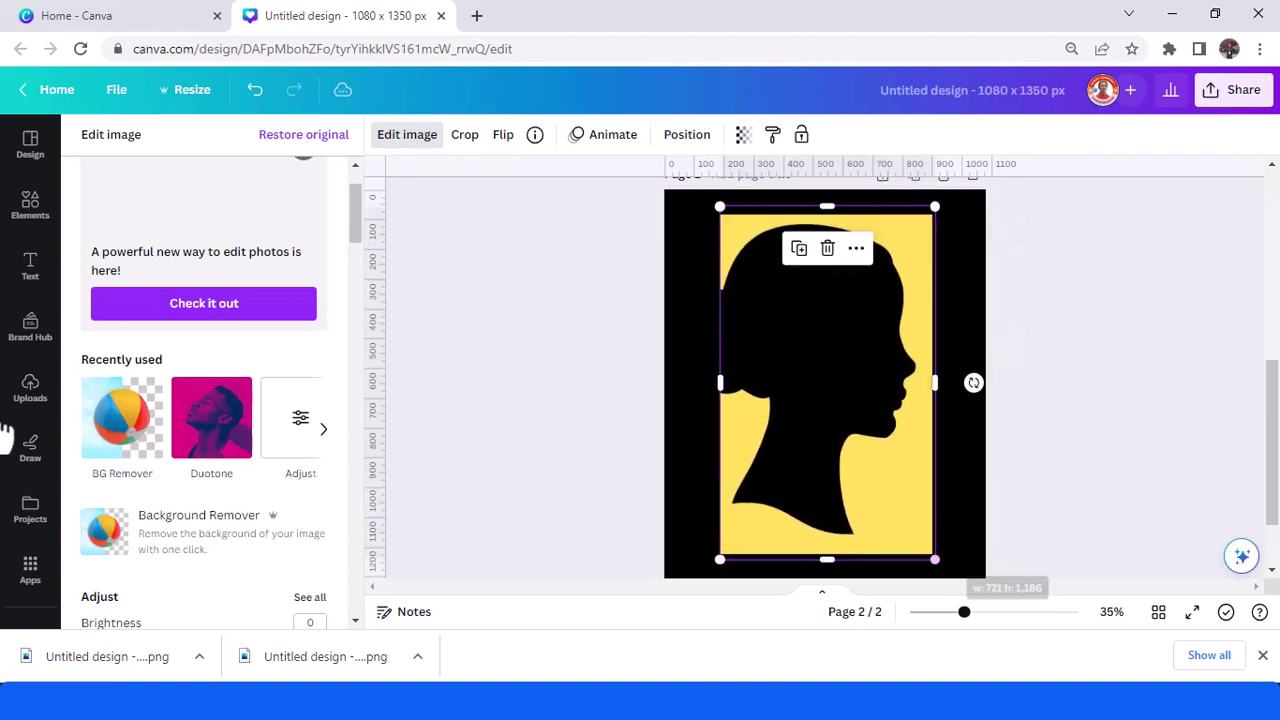
Add the recently used "Head Close Up Woman - Isolated" photo to page 2 and enlarge it over the silhouette cutout.
left_click(26, 208)
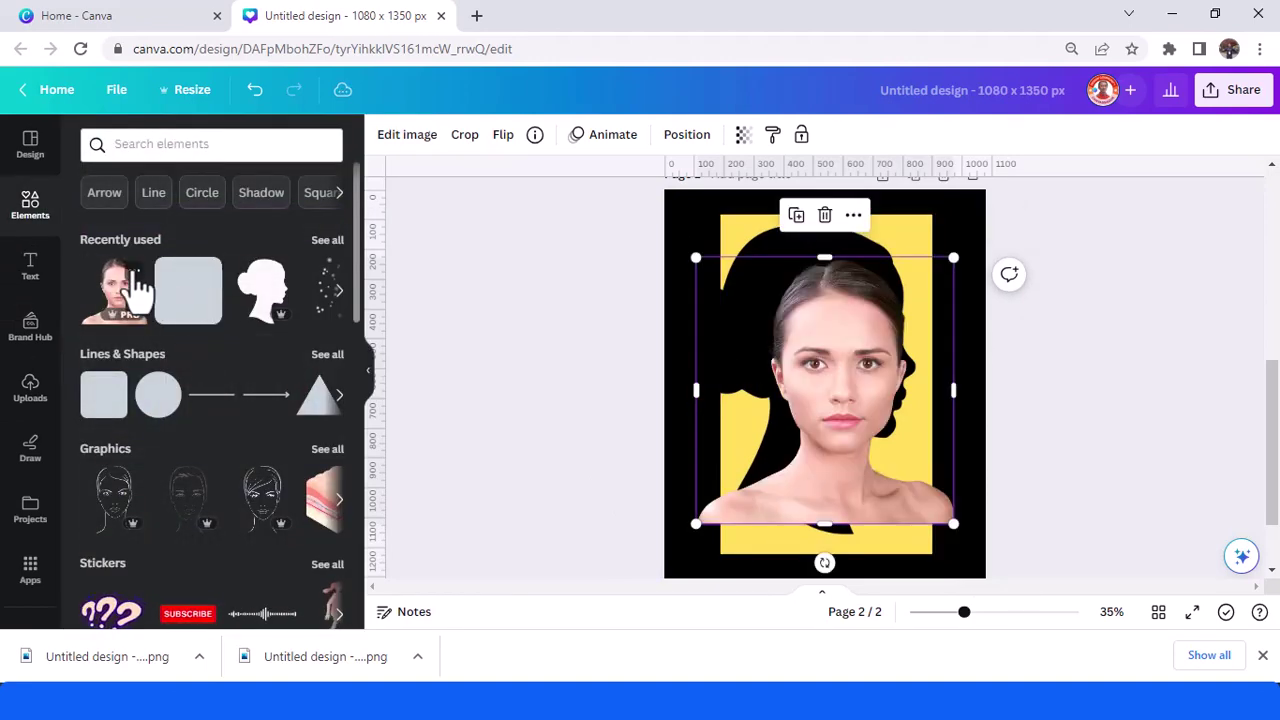
left_click(134, 271)
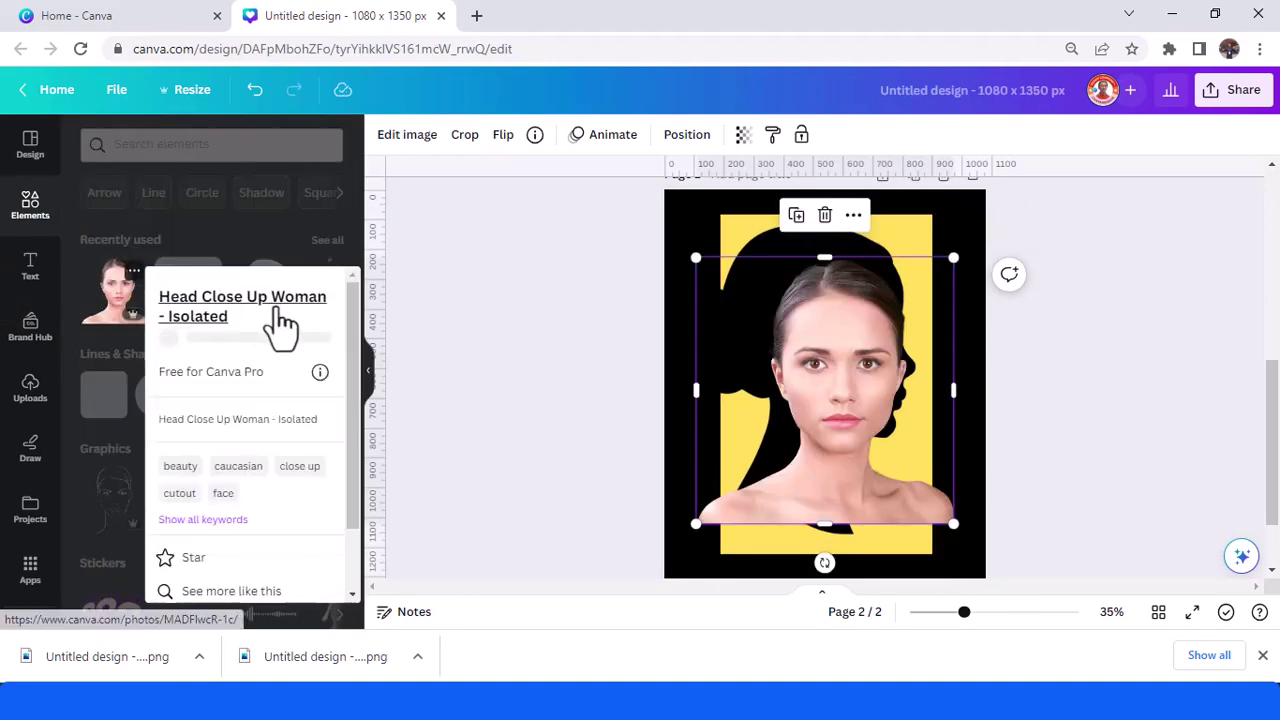
left_click(860, 409)
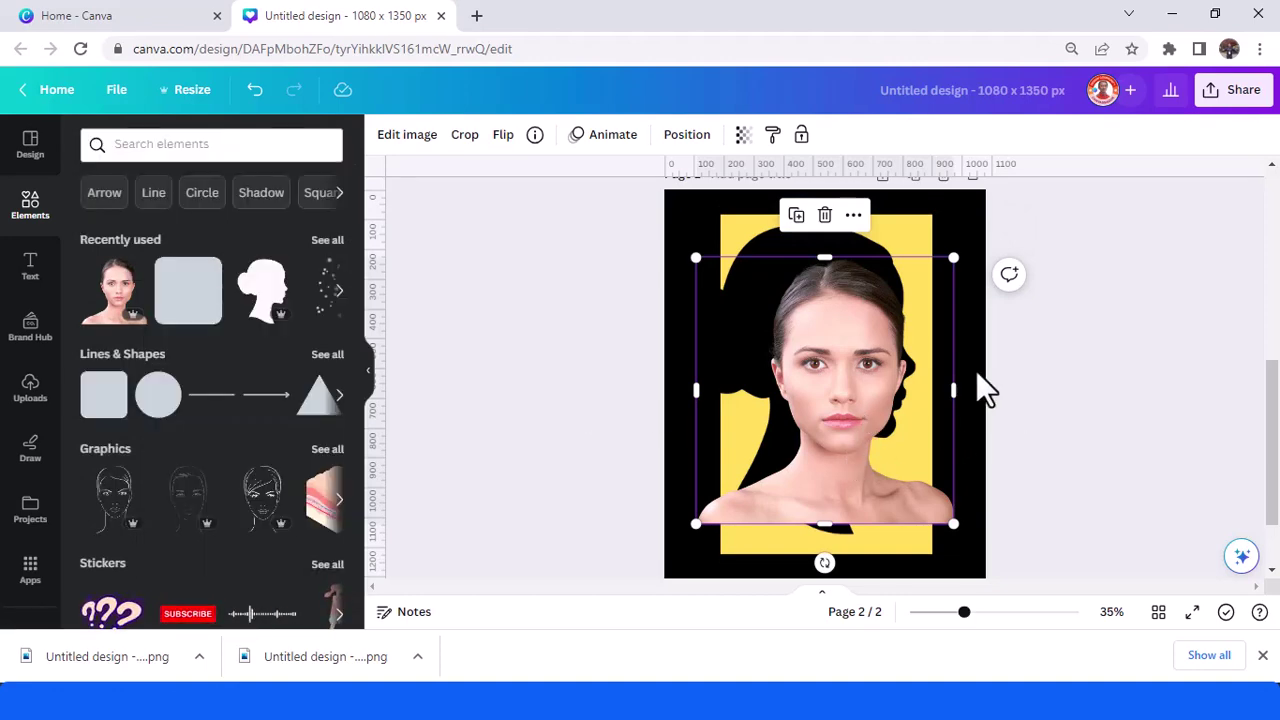
left_click_drag(696, 393, 738, 393)
left_click_drag(955, 258, 1086, 171)
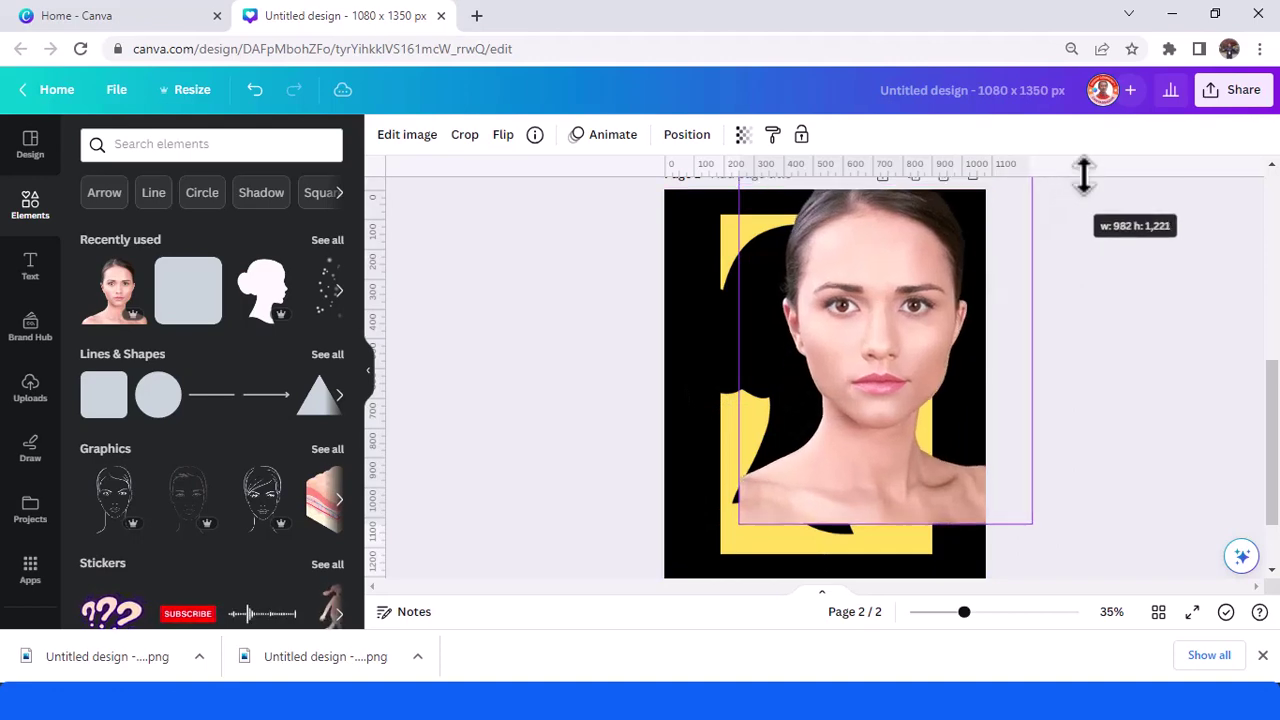
left_click_drag(951, 309, 905, 353)
Send the woman's photo backward behind the yellow cutout and shift it until her face fits the profile opening.
right_click(905, 353)
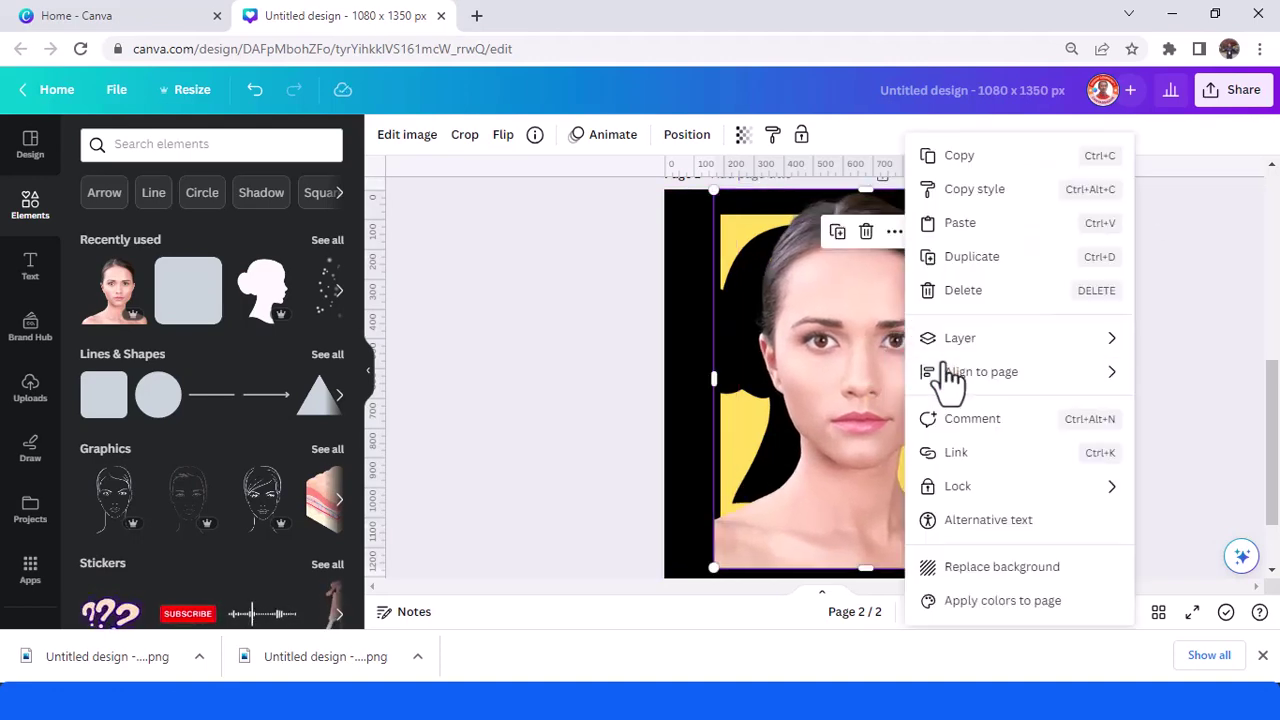
mouse_move(985, 345)
left_click(786, 412)
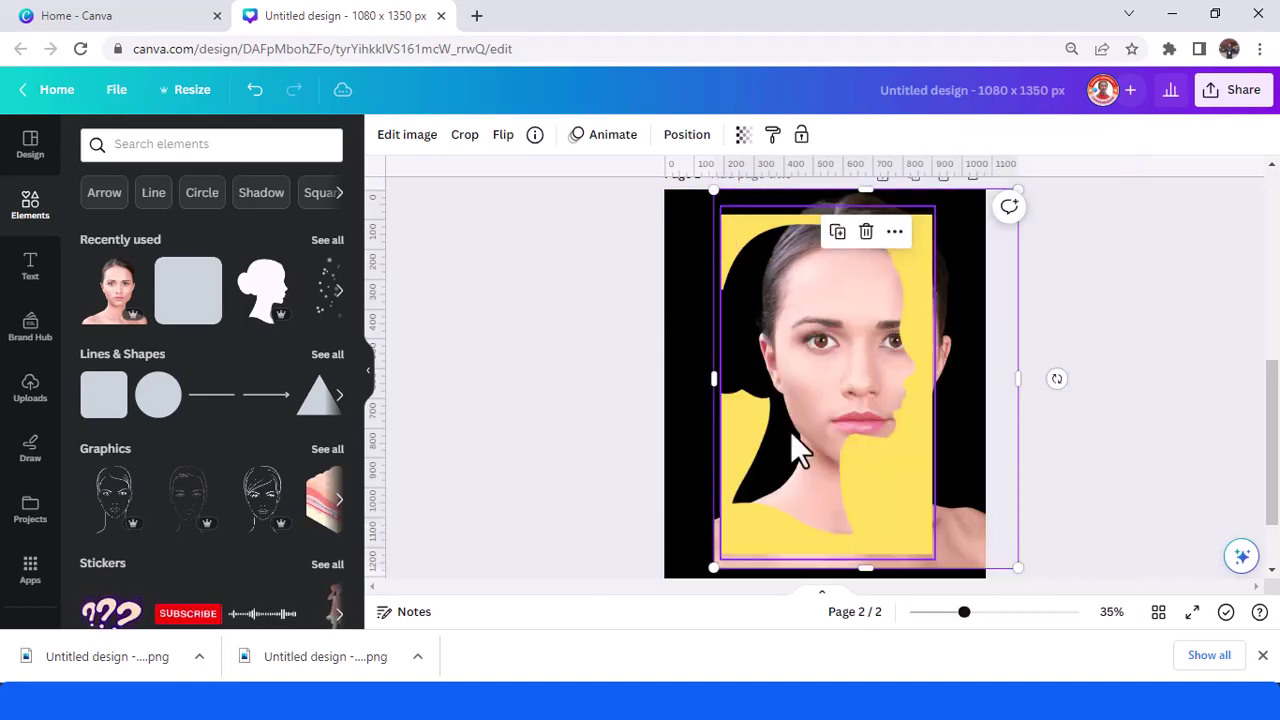
left_click_drag(960, 412, 1004, 391)
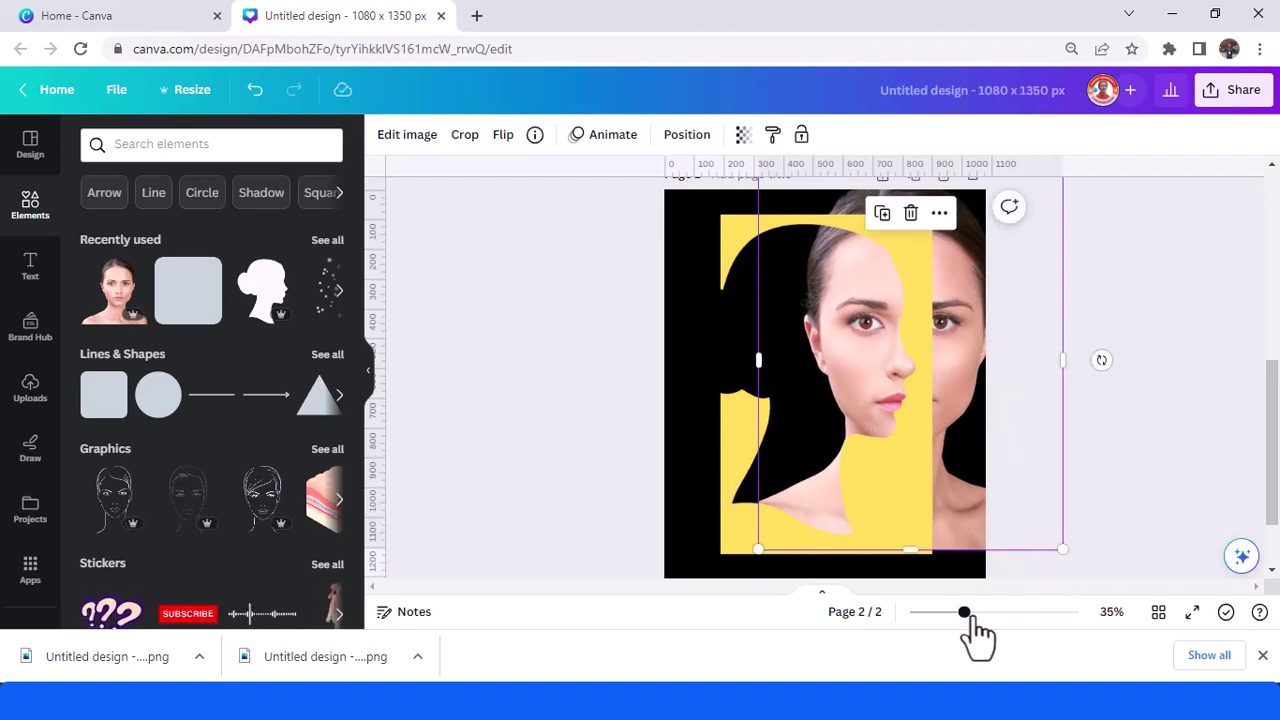
Fine-tune the size and position of the woman's photo so her nose, lips and shoulder match the silhouette's outline.
left_click_drag(984, 620, 991, 624)
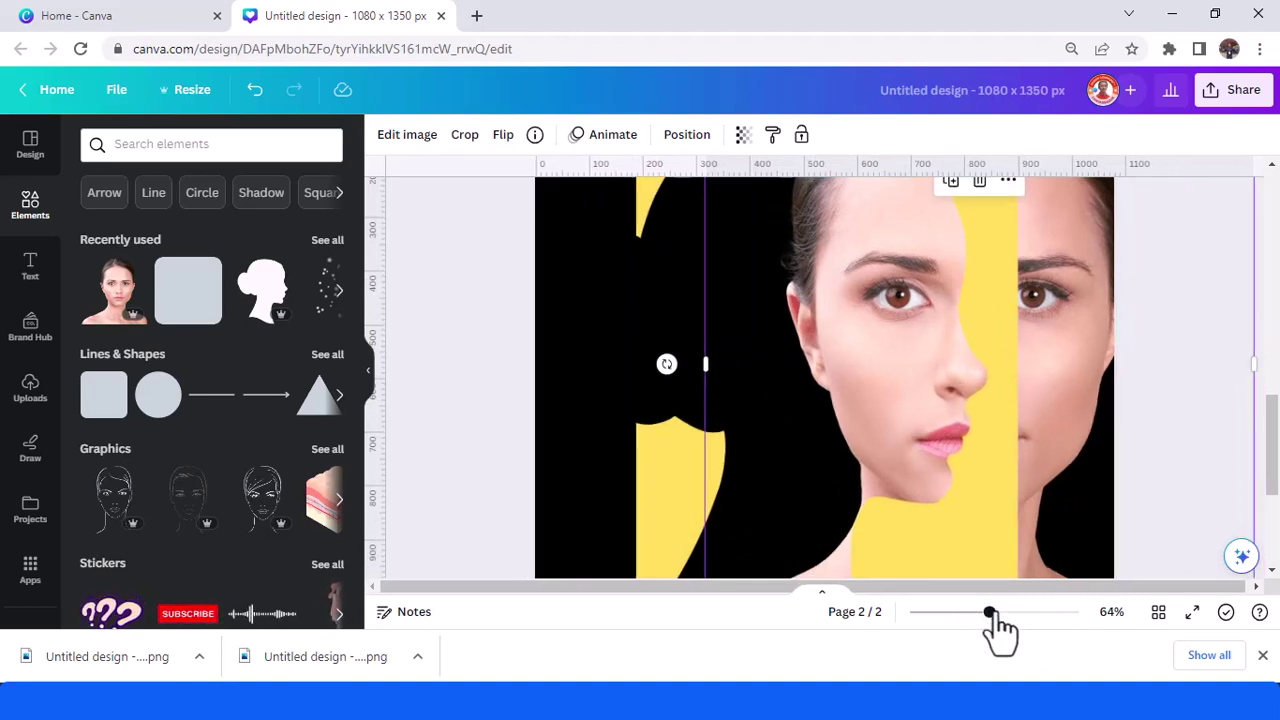
scroll(1035, 527, "down", 2)
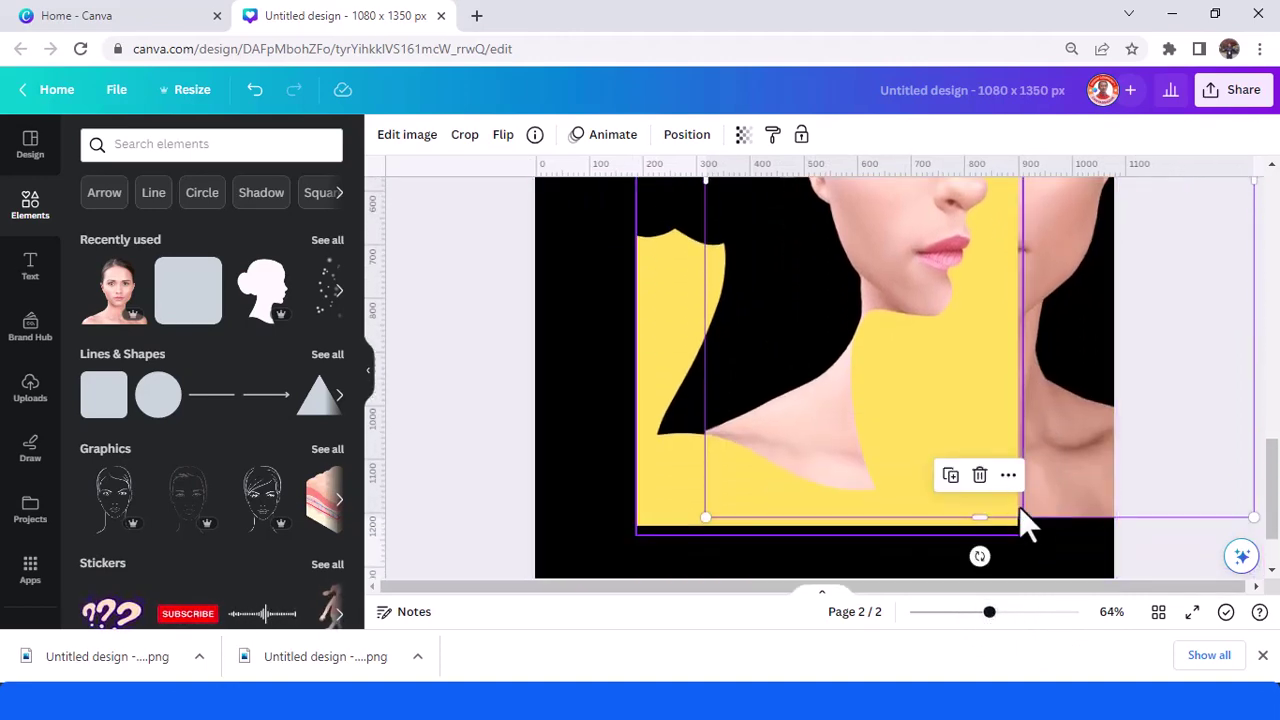
left_click(652, 532)
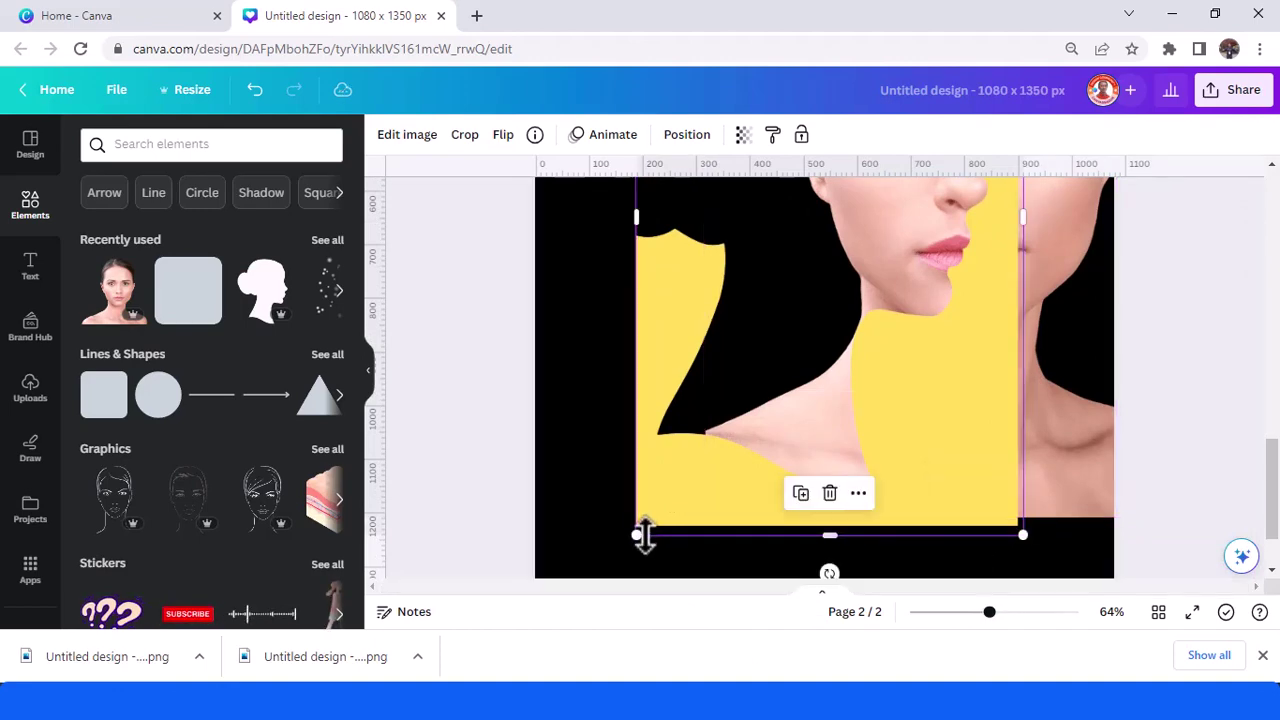
left_click(1113, 463)
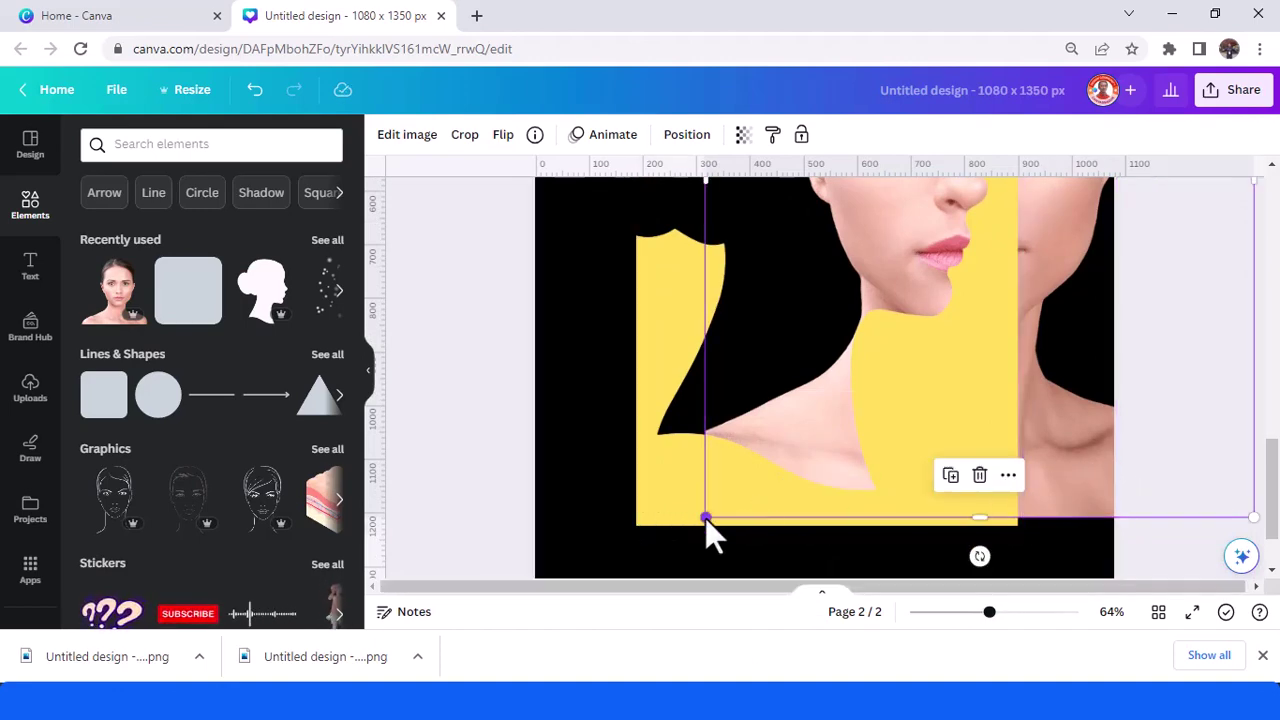
left_click_drag(707, 517, 718, 522)
scroll(948, 540, "up", 3)
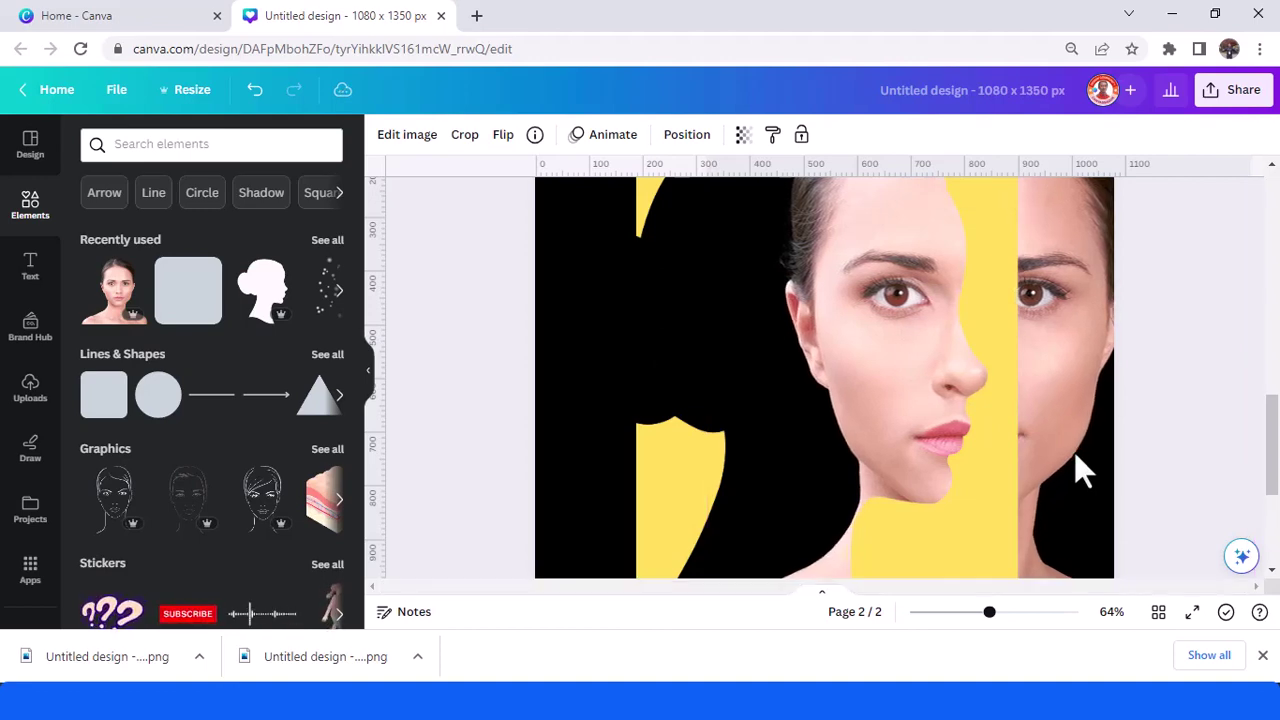
left_click(1075, 455)
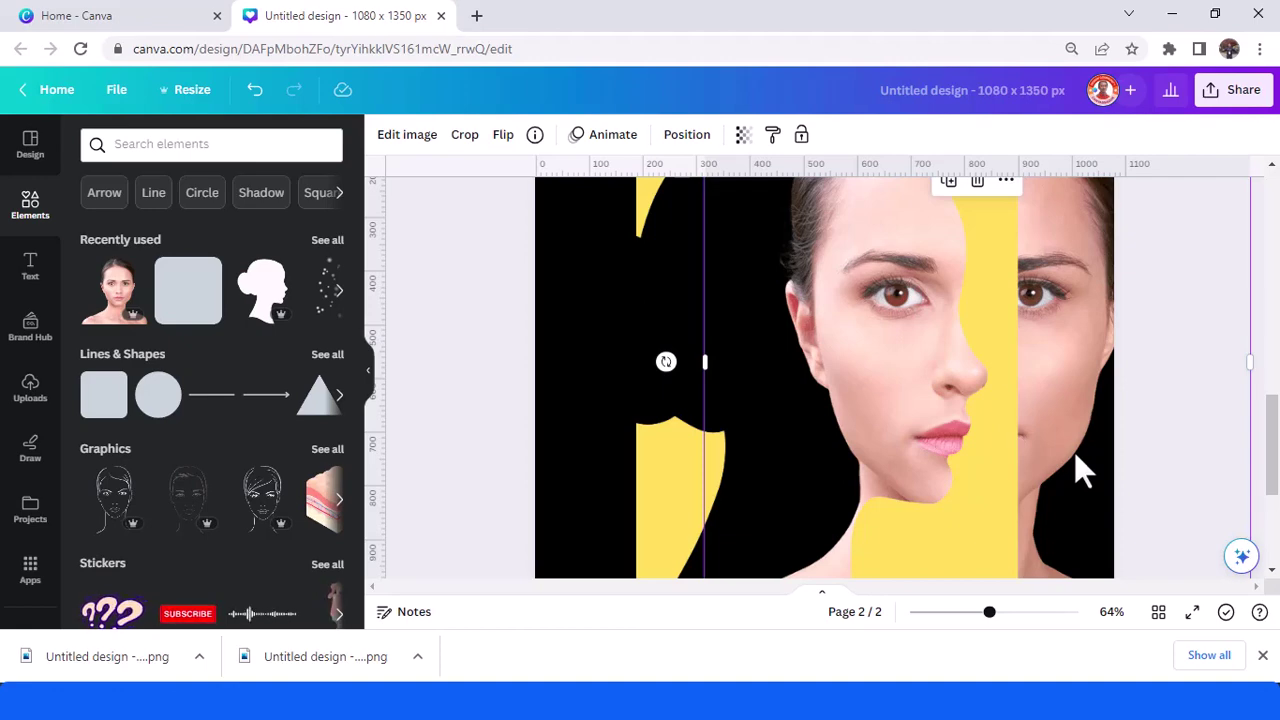
left_click(1074, 451)
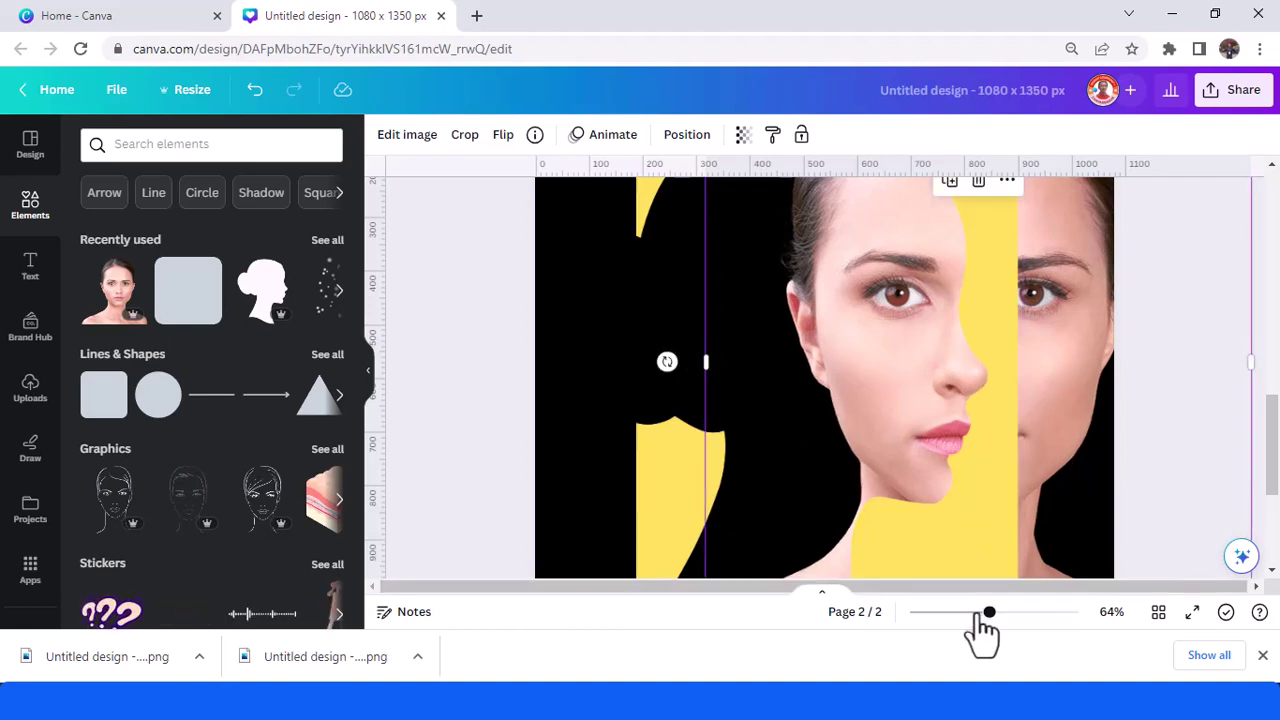
Select the photo and yellow cutout together, move them to the page's lower-left corner and enlarge them to fill it.
left_click_drag(982, 615, 978, 612)
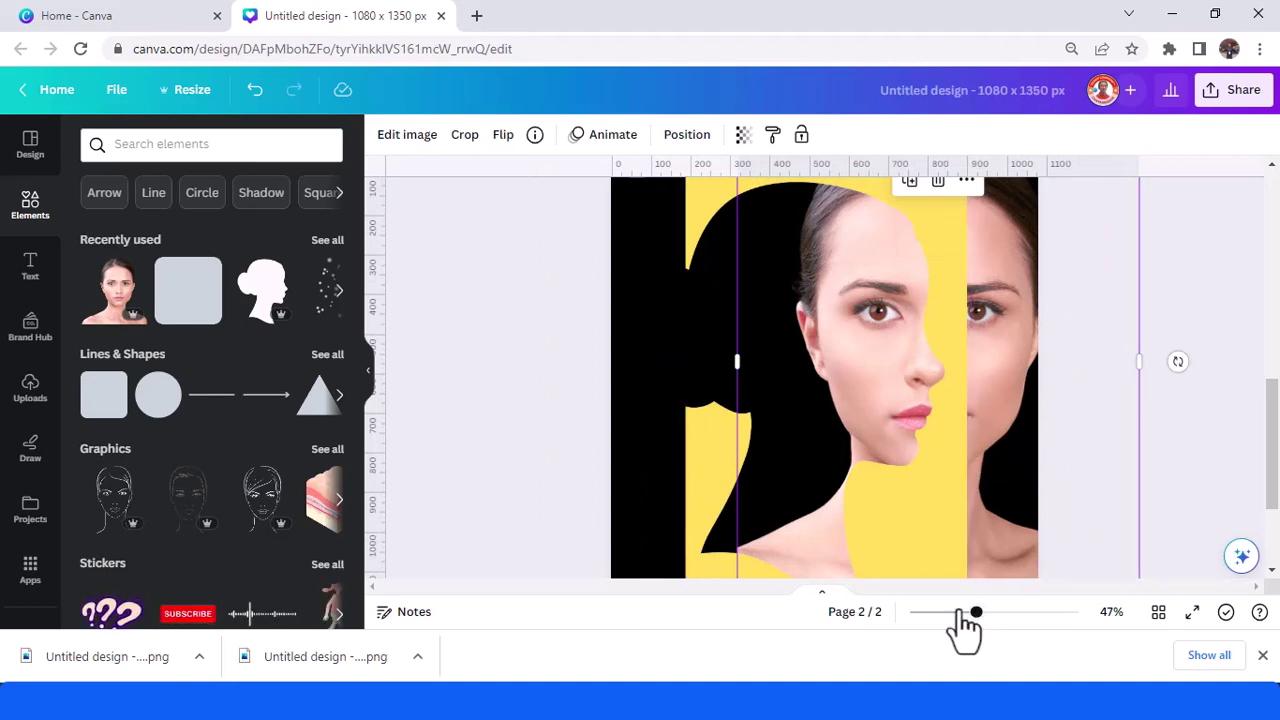
left_click_drag(957, 613, 950, 613)
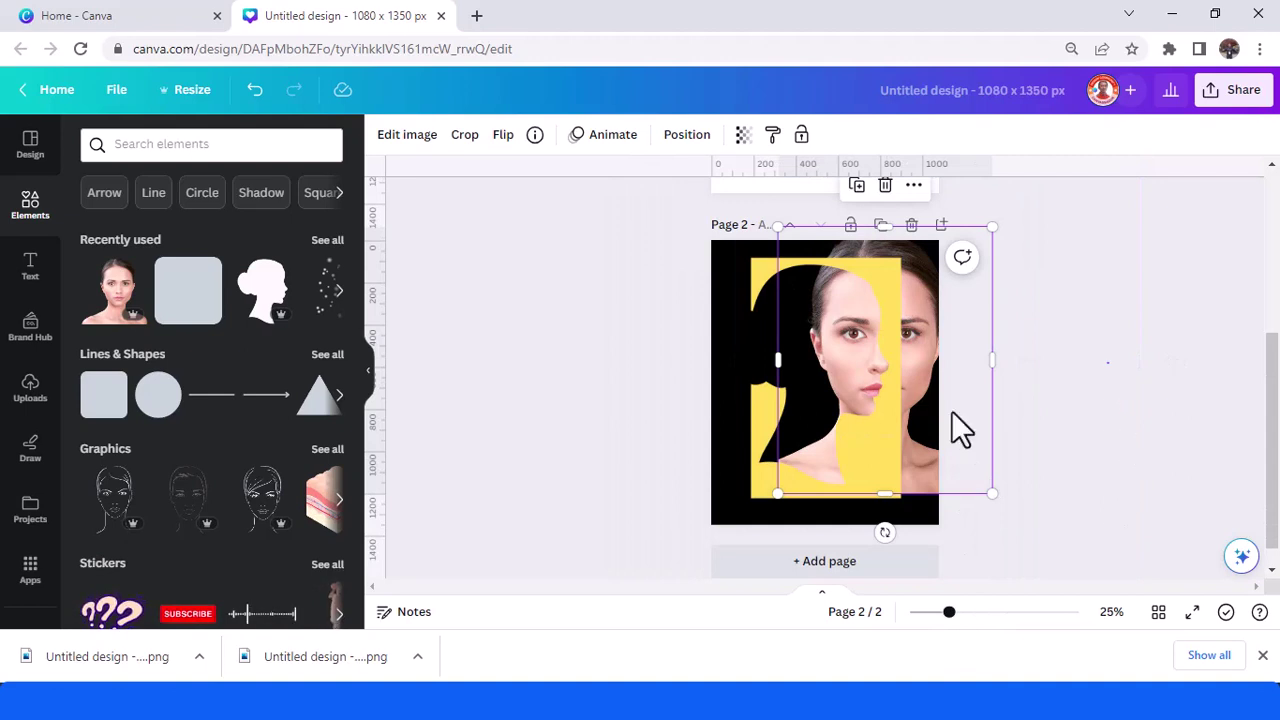
left_click_drag(951, 414, 834, 450)
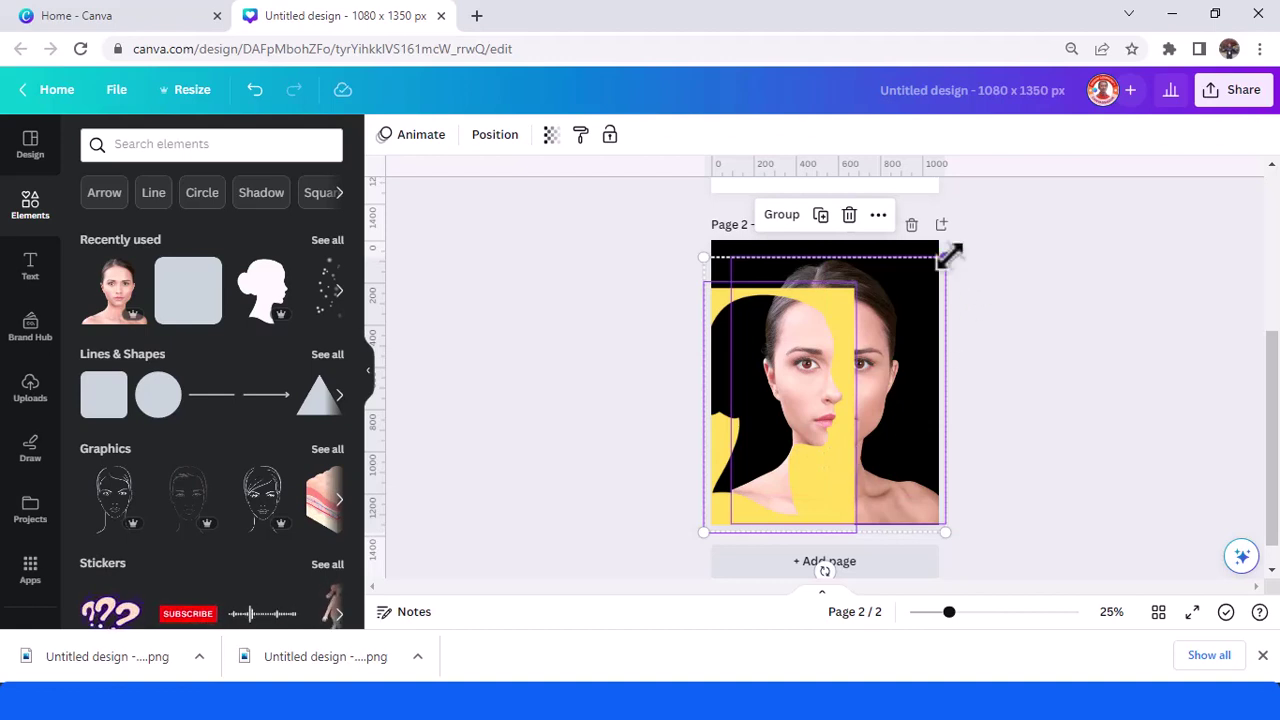
left_click_drag(949, 254, 986, 243)
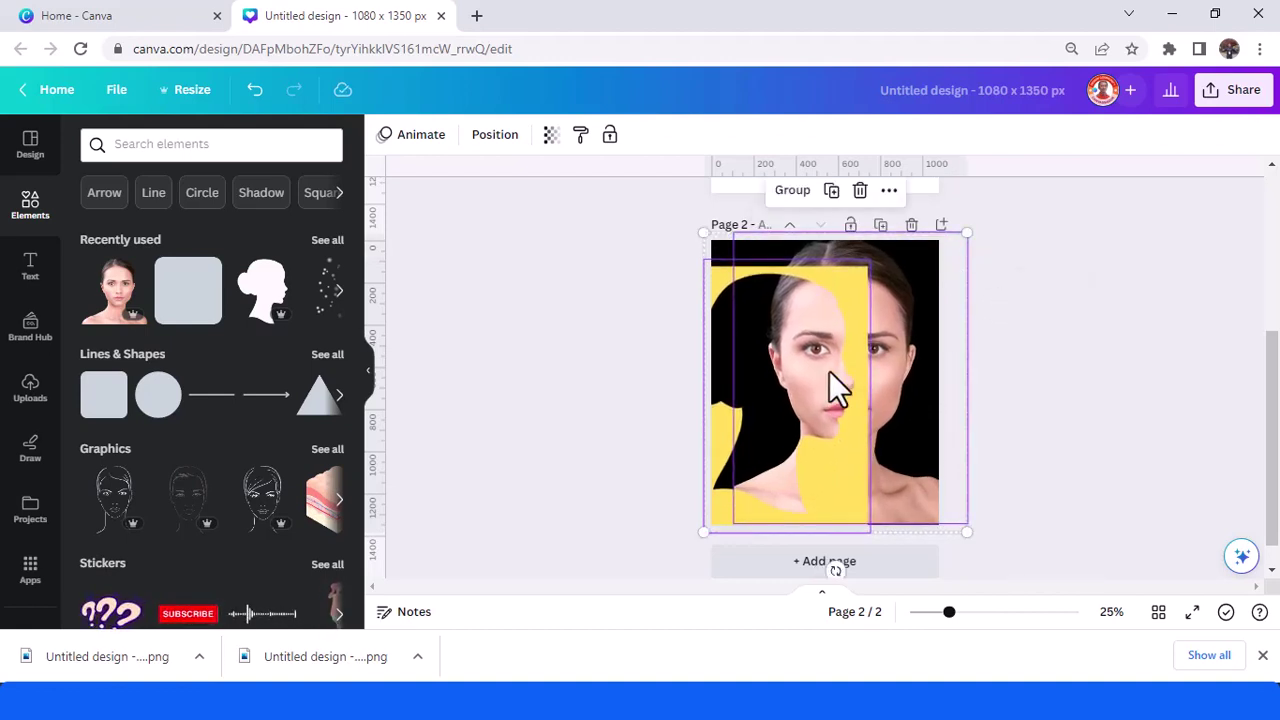
left_click(590, 300)
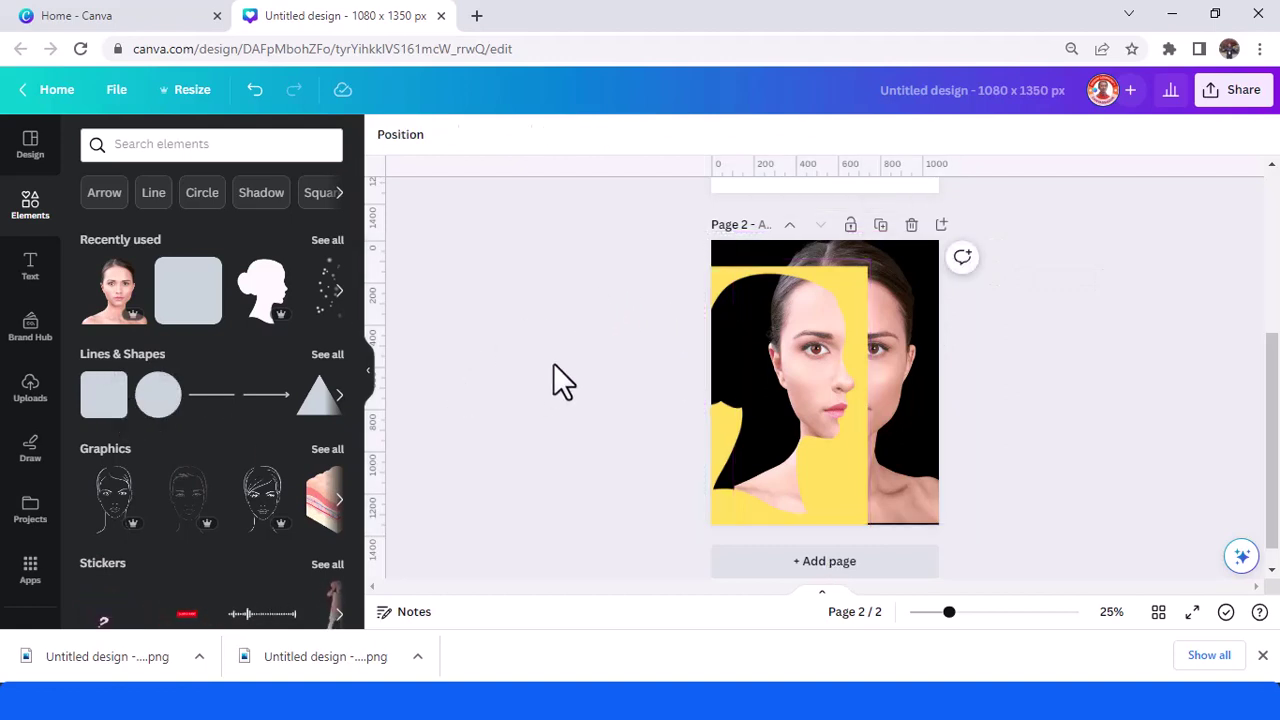
Add a yellow square shape to page 2 and set its corner rounding to 0.
left_click(104, 410)
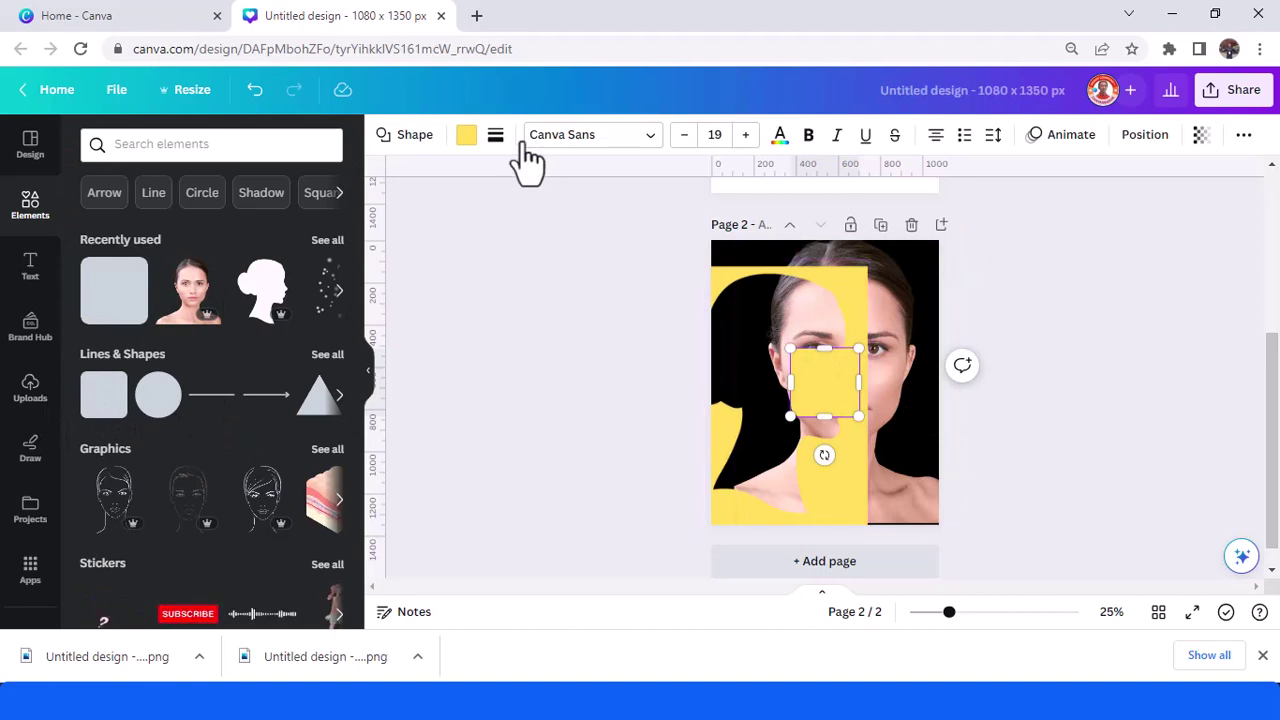
left_click(497, 140)
left_click_drag(598, 305, 449, 309)
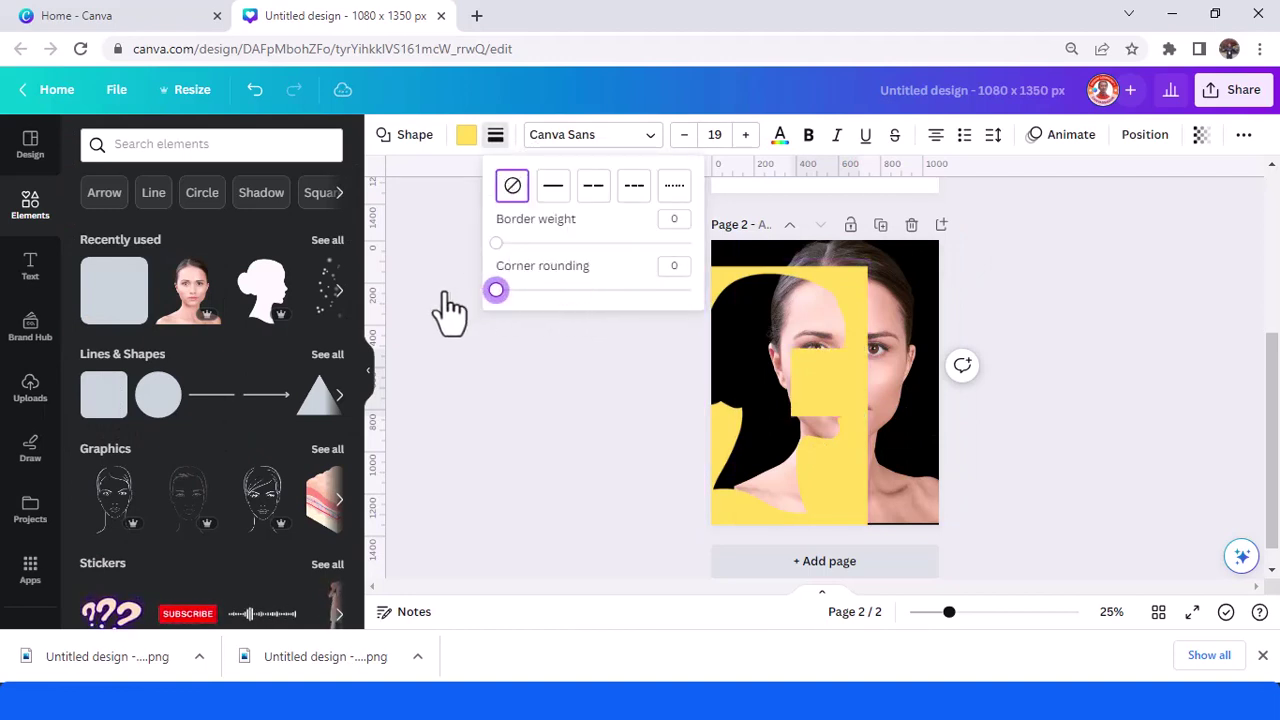
Stretch the yellow square into a full-height strip and widen it to cover the photo beyond the nose to the page's right edge.
left_click(832, 383)
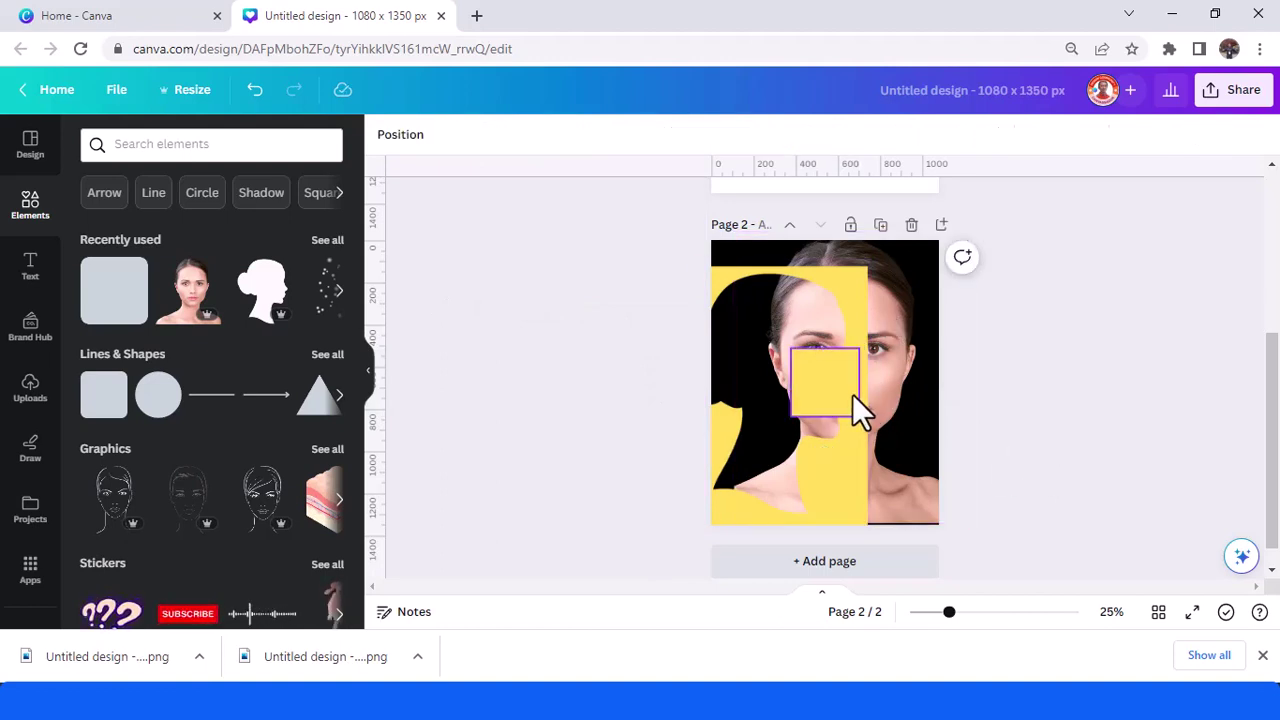
left_click_drag(852, 394, 871, 538)
left_click_drag(904, 447, 908, 449)
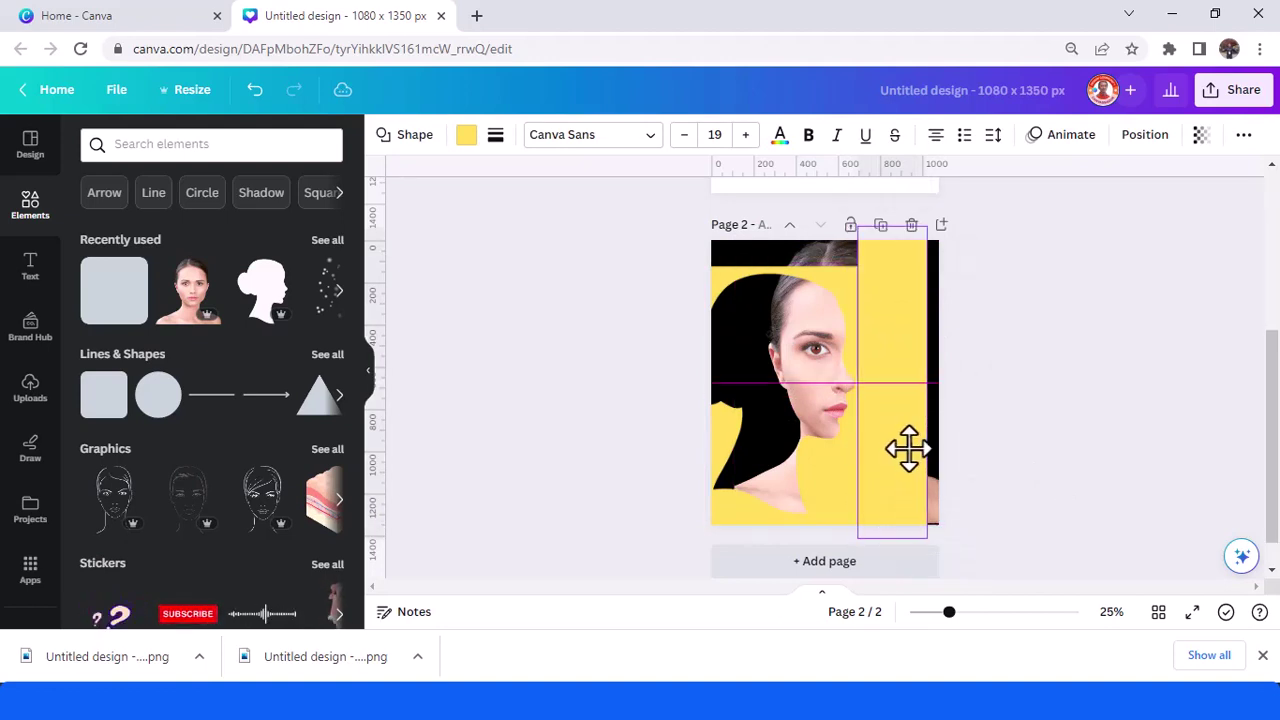
left_click_drag(927, 383, 952, 394)
left_click_drag(951, 614, 970, 626)
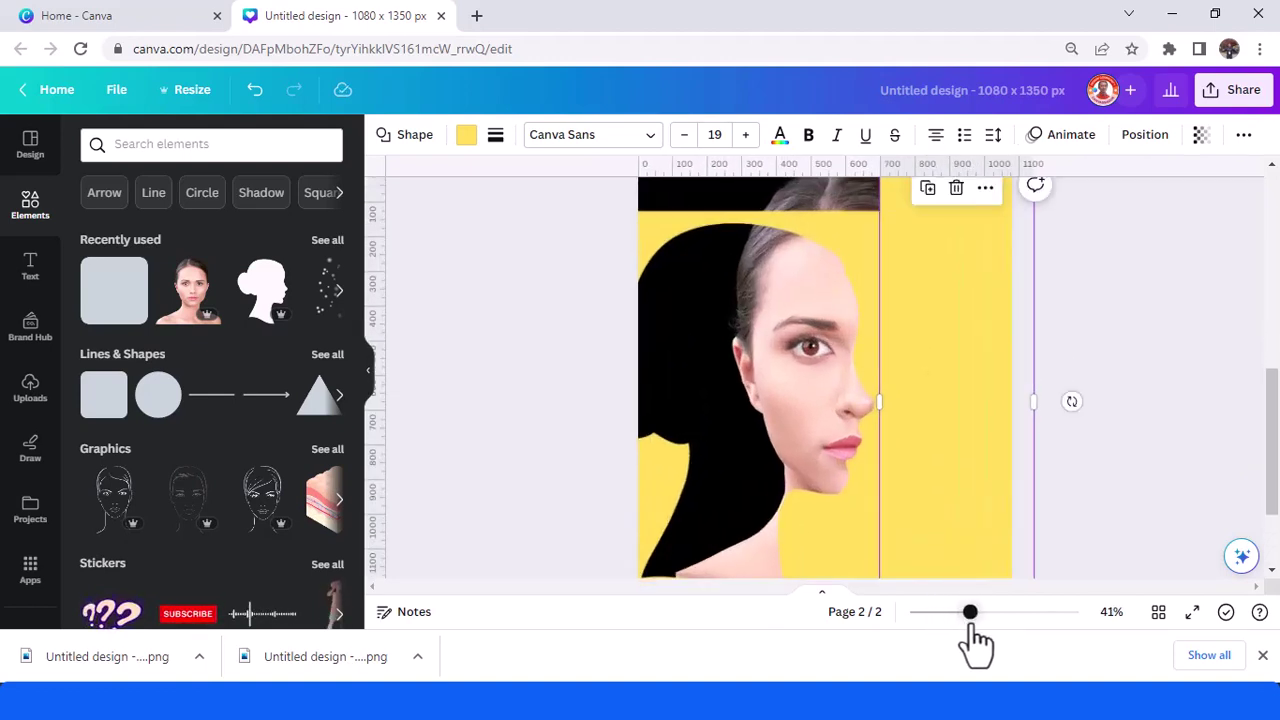
left_click(1104, 492)
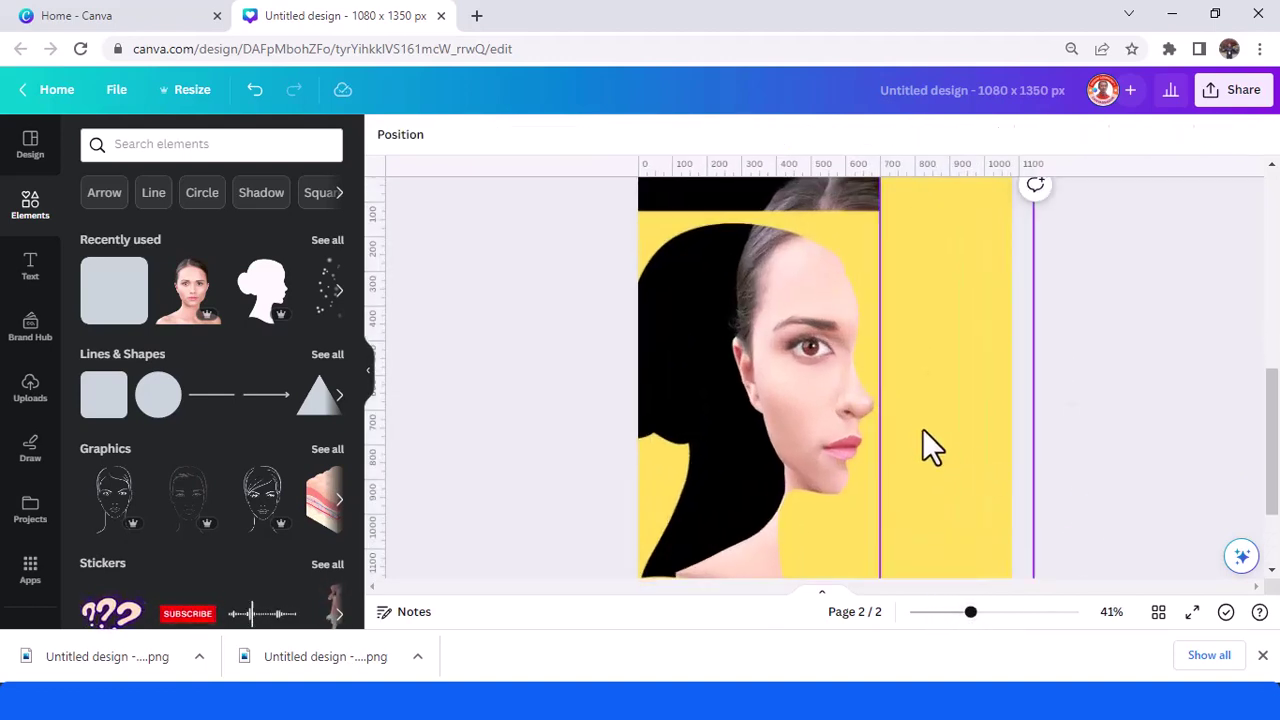
scroll(925, 428, "up", 1)
scroll(927, 440, "up", 1)
scroll(985, 485, "down", 2)
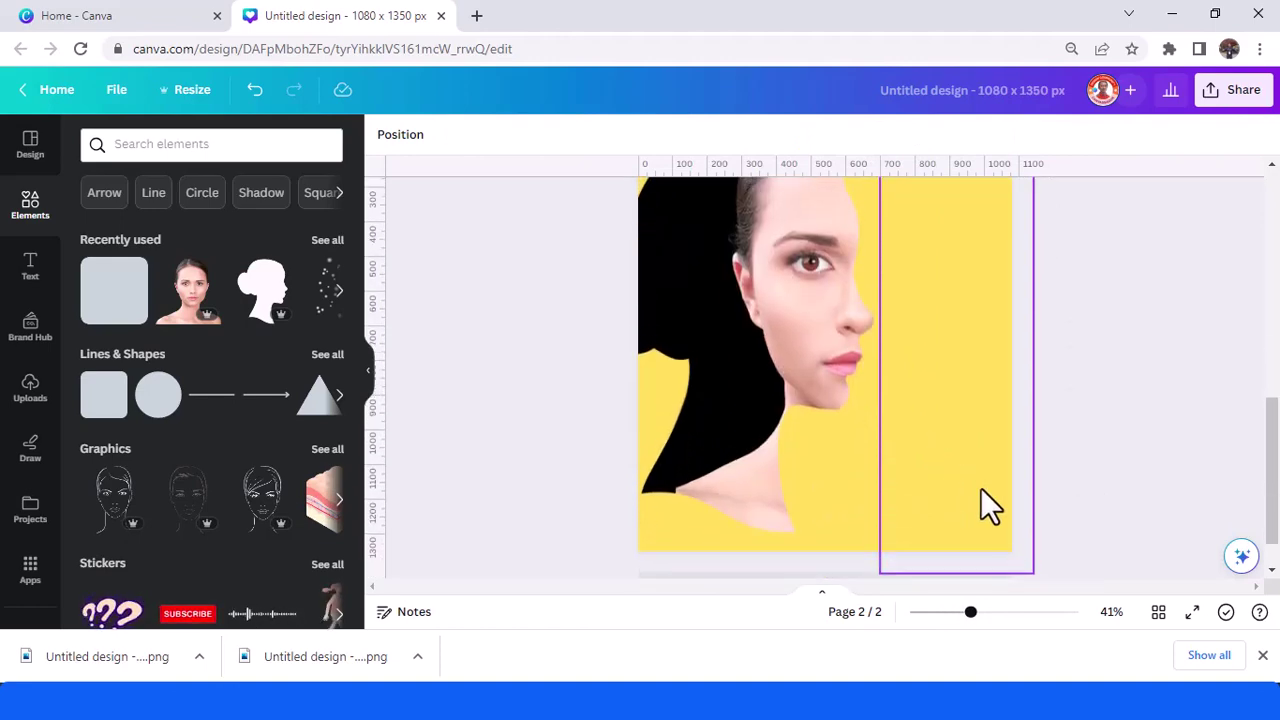
left_click_drag(966, 613, 957, 637)
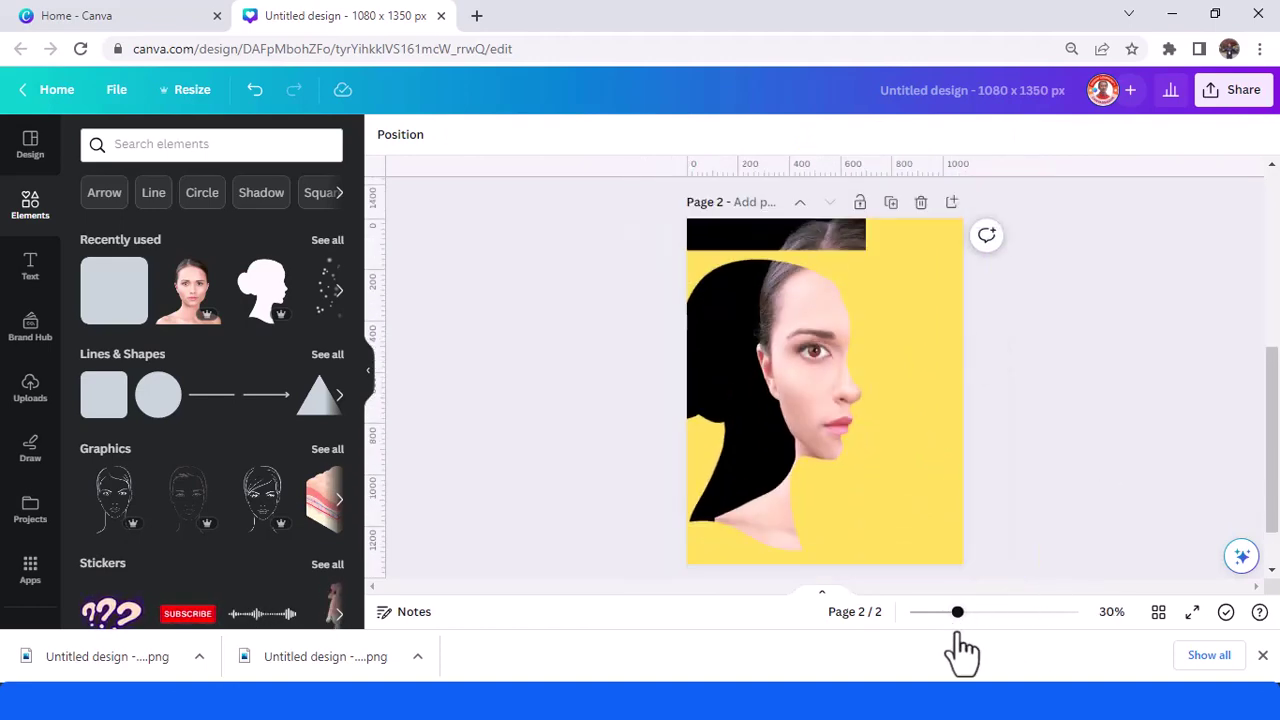
Duplicate the yellow strip and place the copy over the page's left edge, covering the back of the silhouette.
left_click(958, 438)
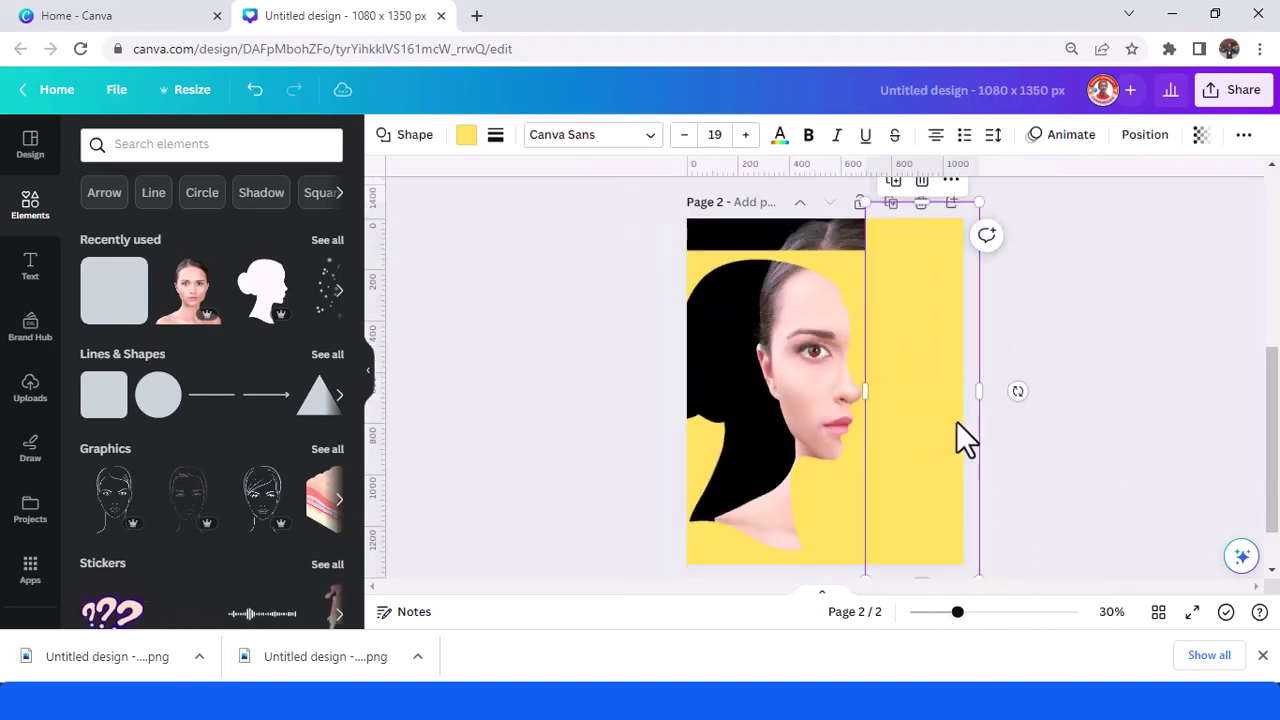
left_click_drag(903, 200, 907, 204)
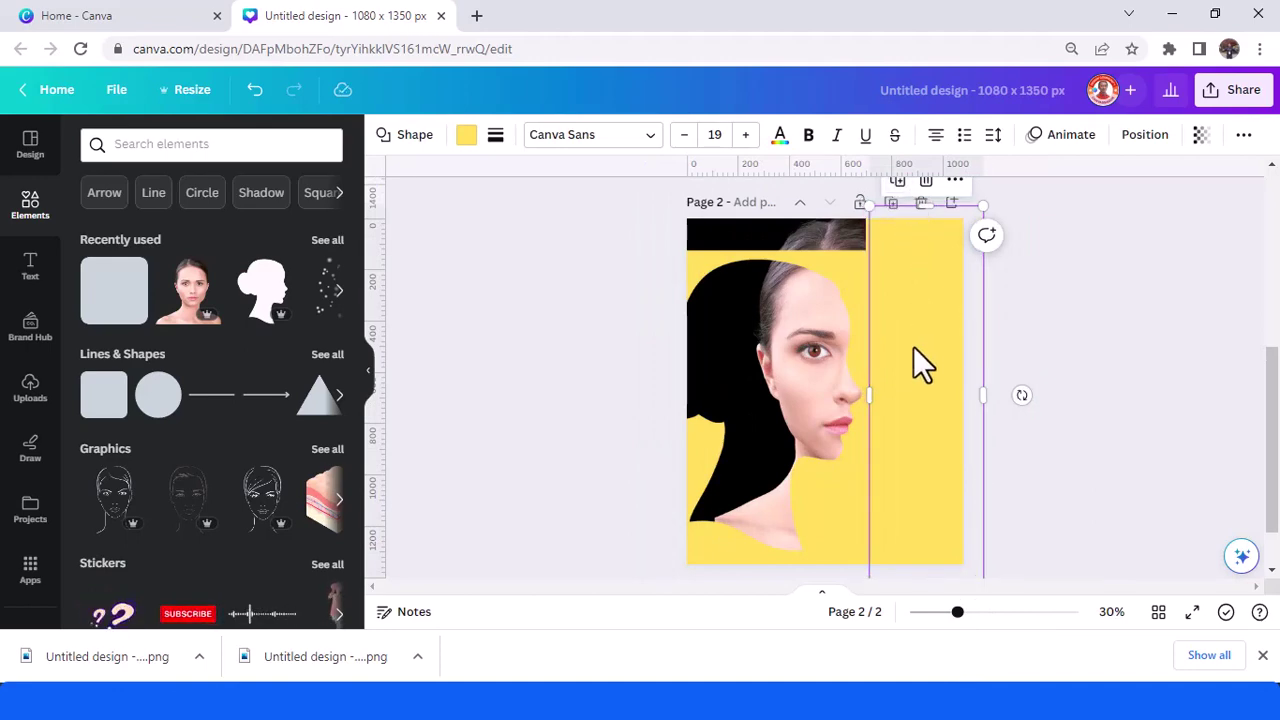
left_click_drag(913, 348, 666, 334)
scroll(667, 300, "up", 1)
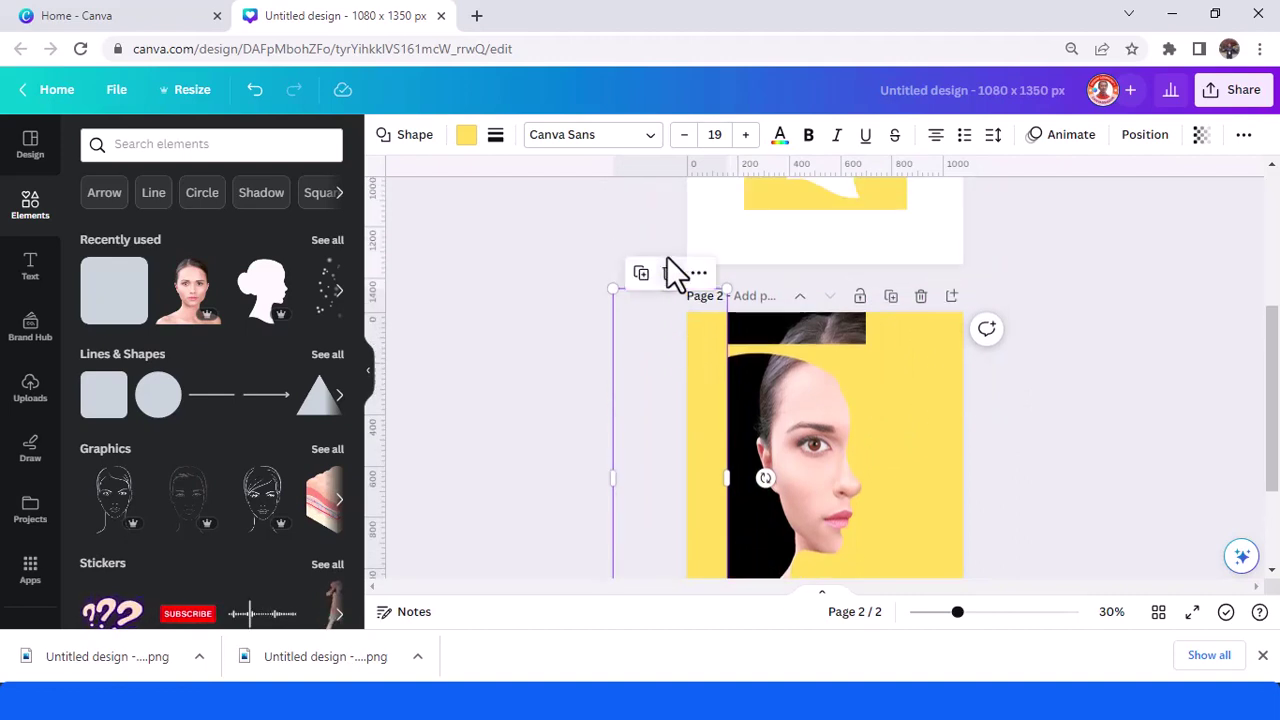
Duplicate the left yellow strip and resize the copy into a horizontal band covering the exposed photo along the page's top.
key("shift+Right")
key("shift+Down")
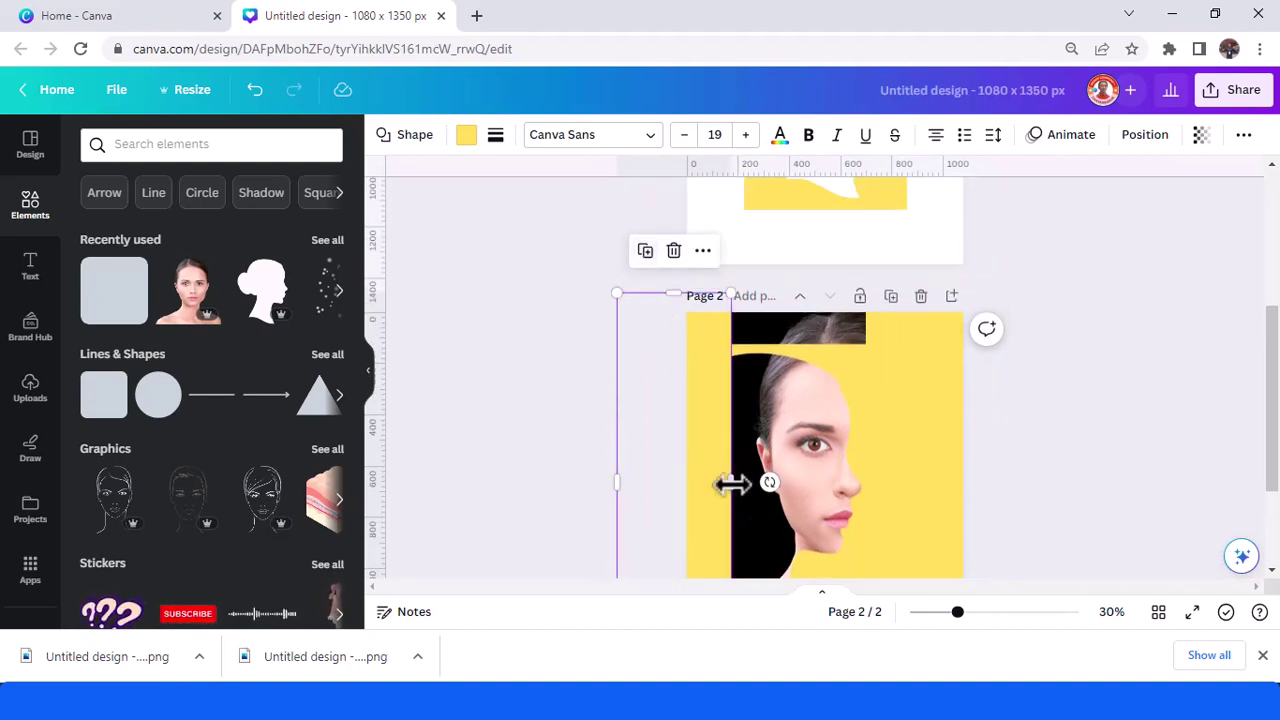
left_click_drag(732, 484, 888, 486)
scroll(840, 530, "down", 1)
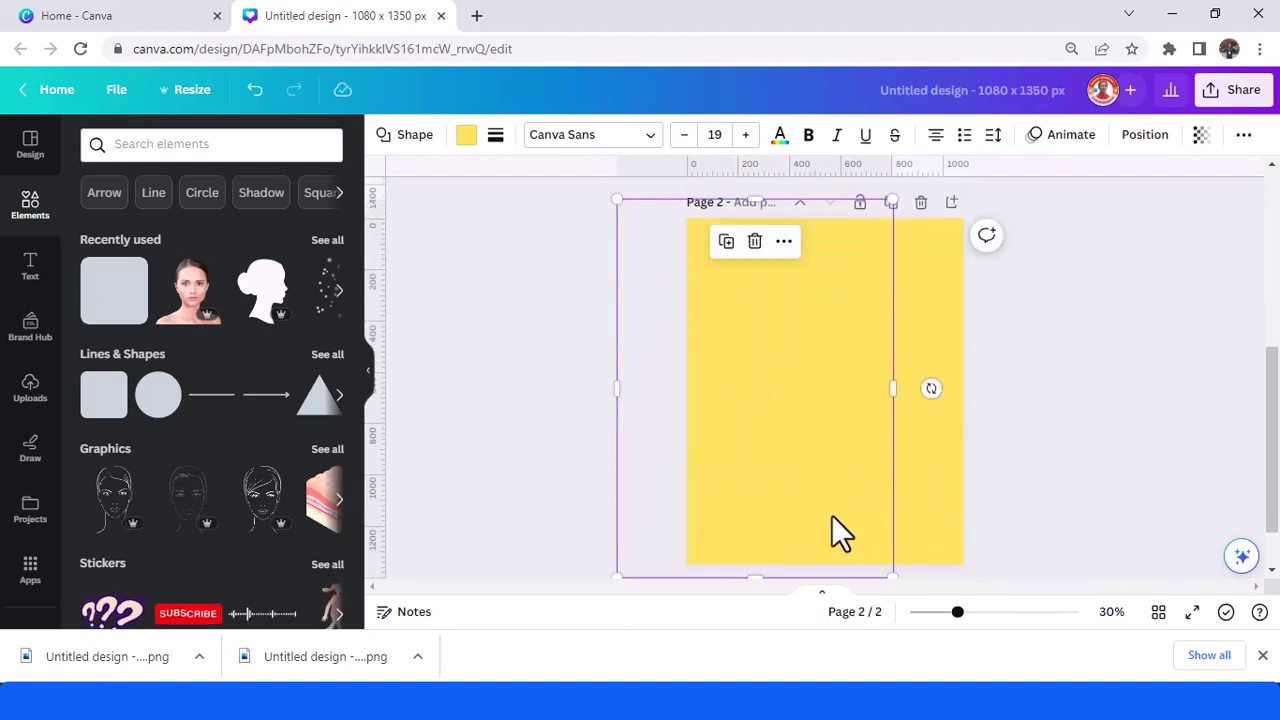
left_click_drag(769, 571, 806, 254)
Download only page 2 of the design as a PNG.
left_click(1240, 92)
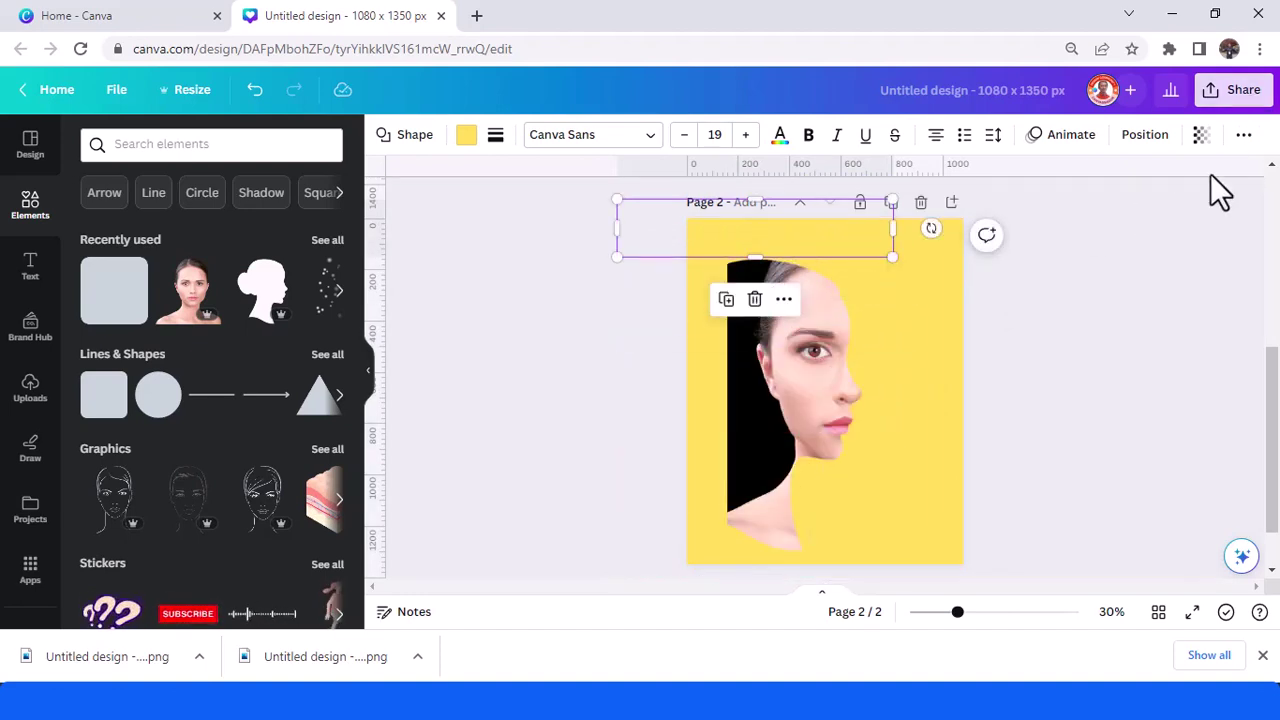
left_click(1050, 531)
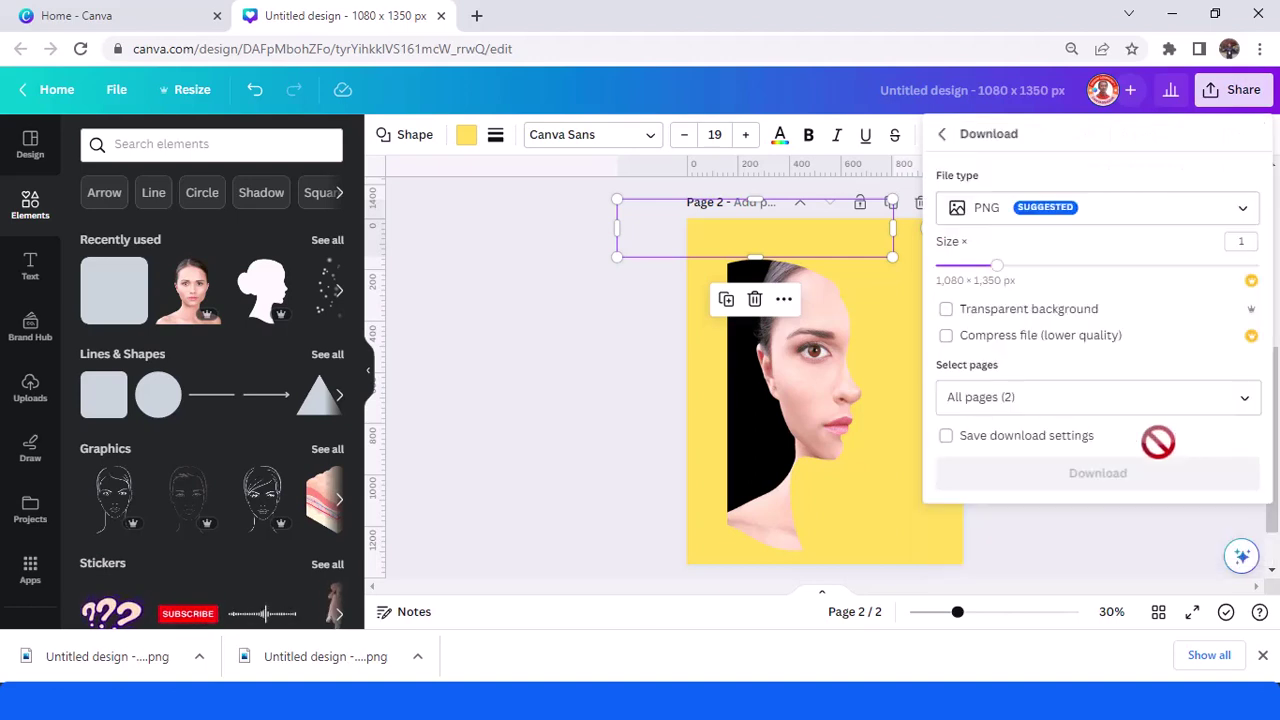
left_click(1237, 420)
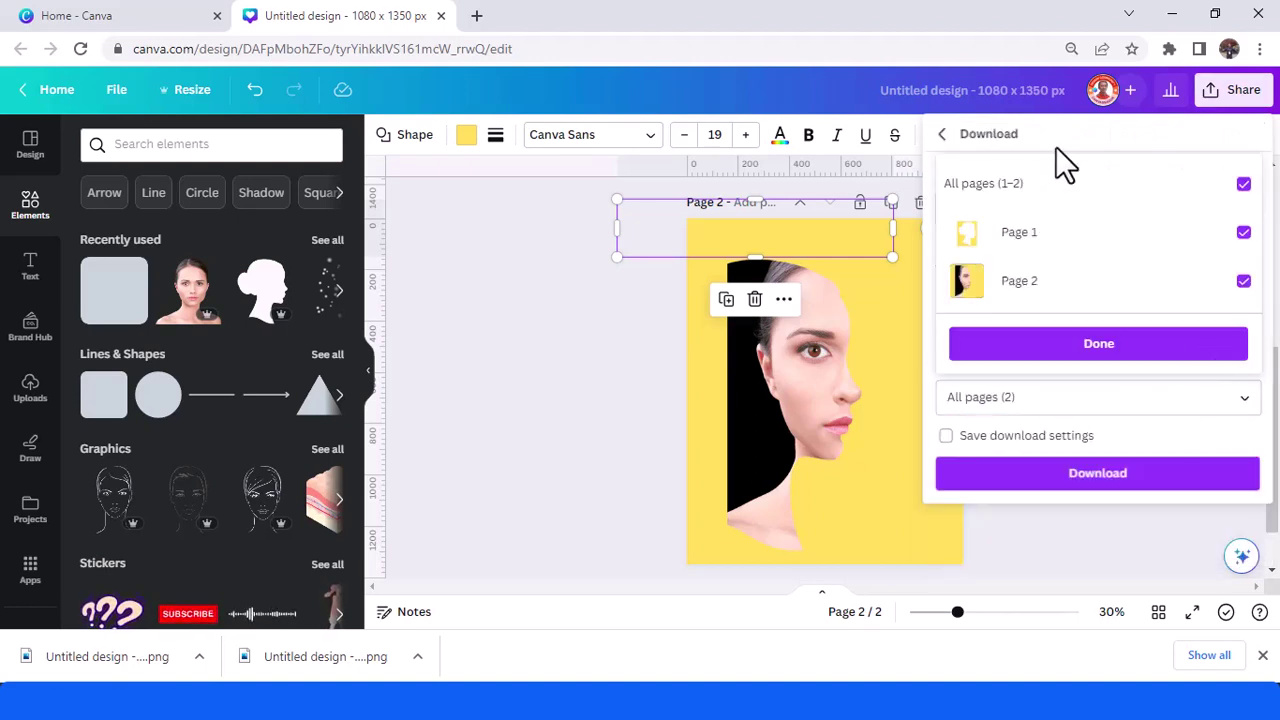
left_click(1045, 190)
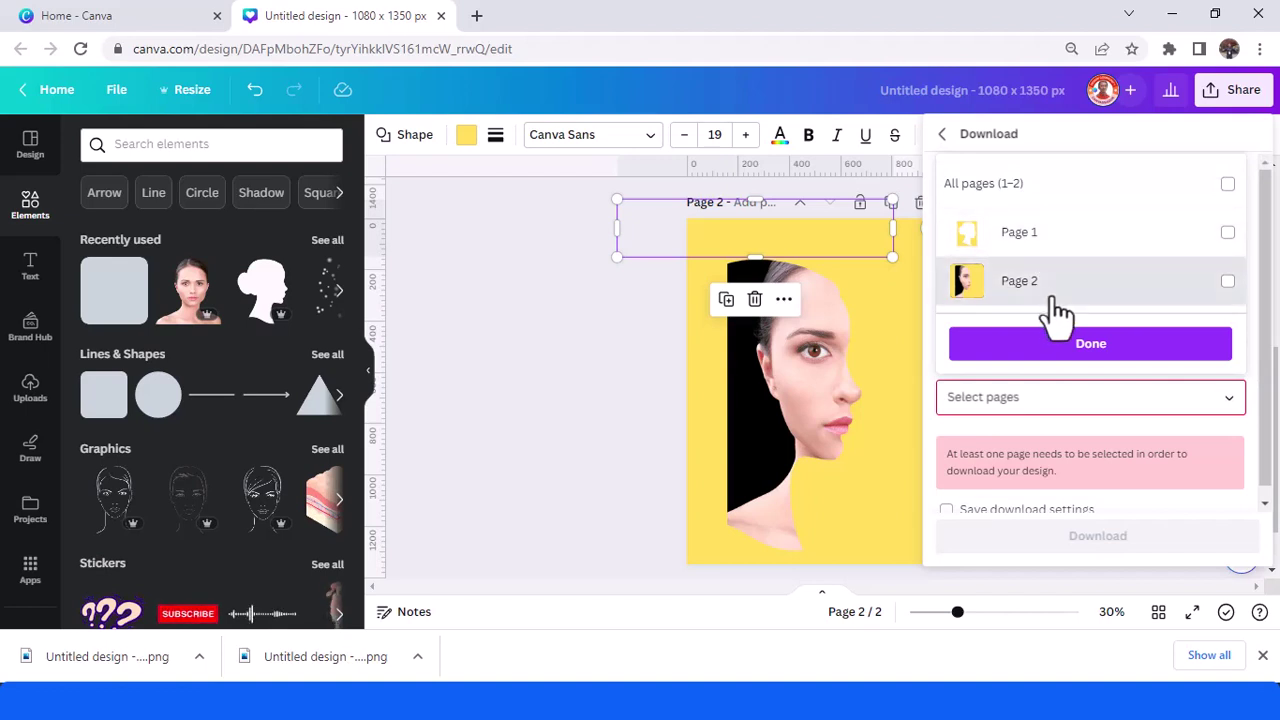
left_click(1050, 292)
left_click(1068, 347)
left_click(1095, 475)
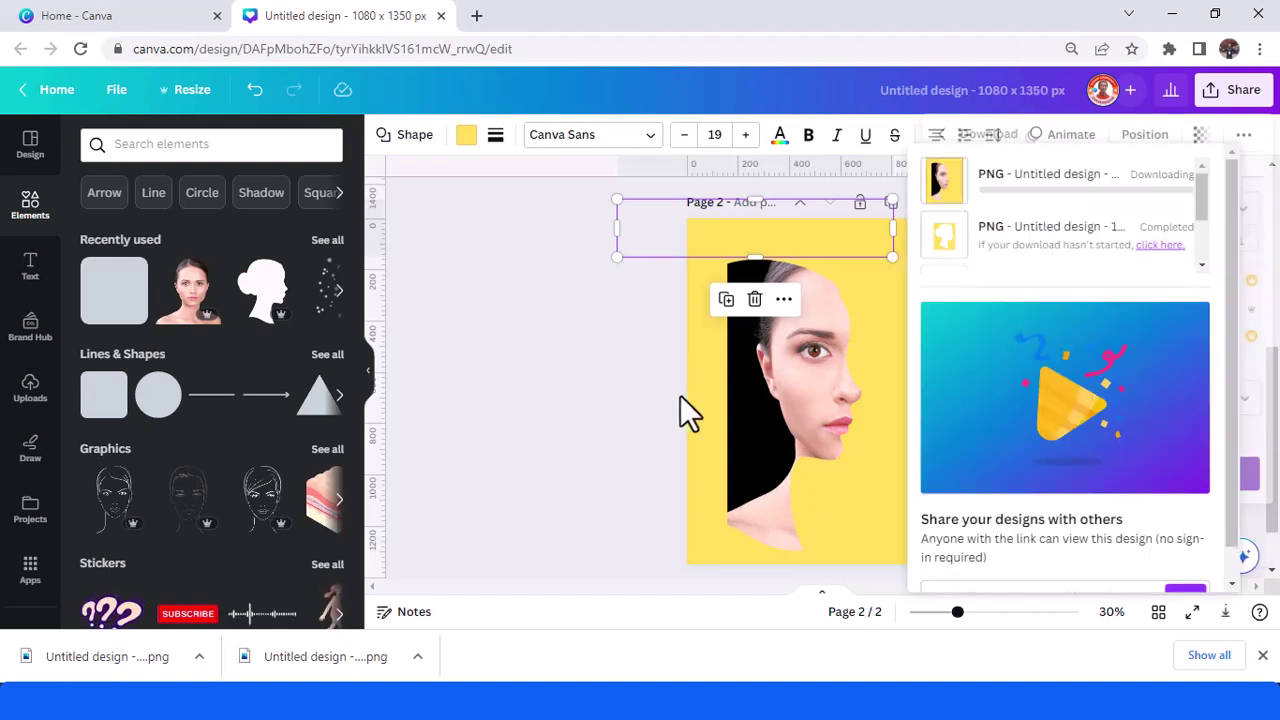
Add a third page and set its background colour to white.
scroll(650, 510, "down", 1)
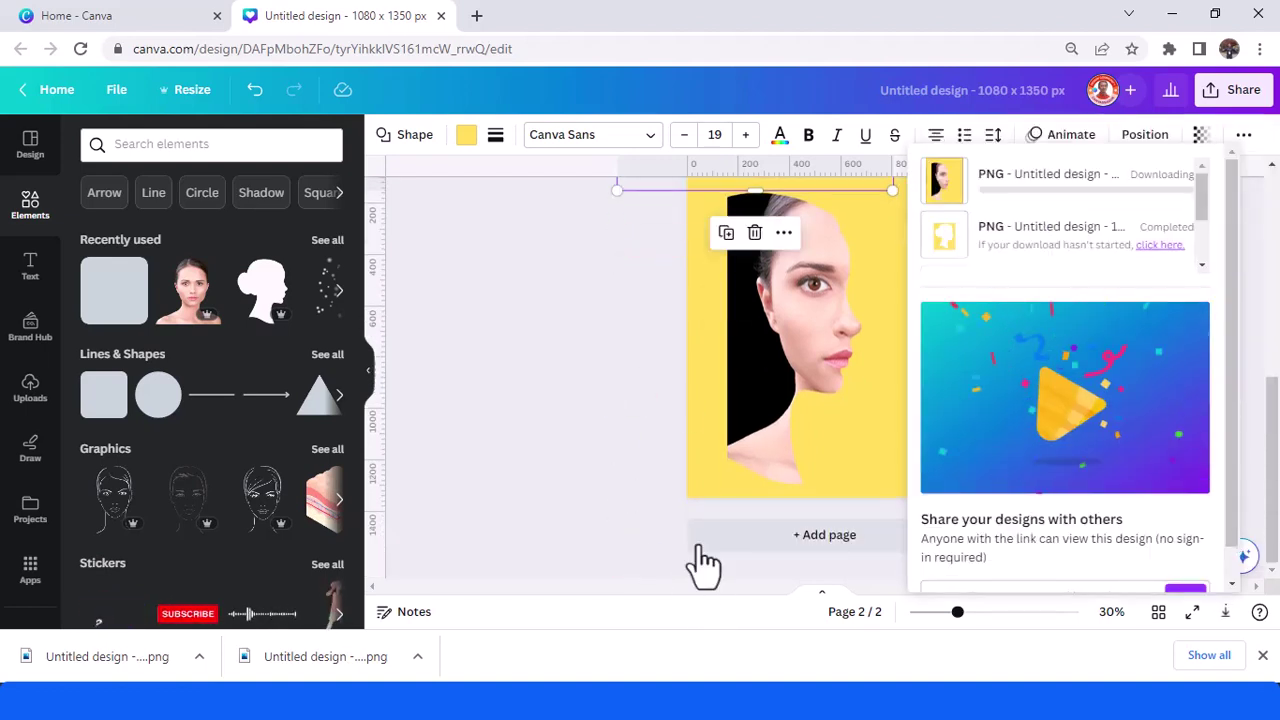
left_click(710, 535)
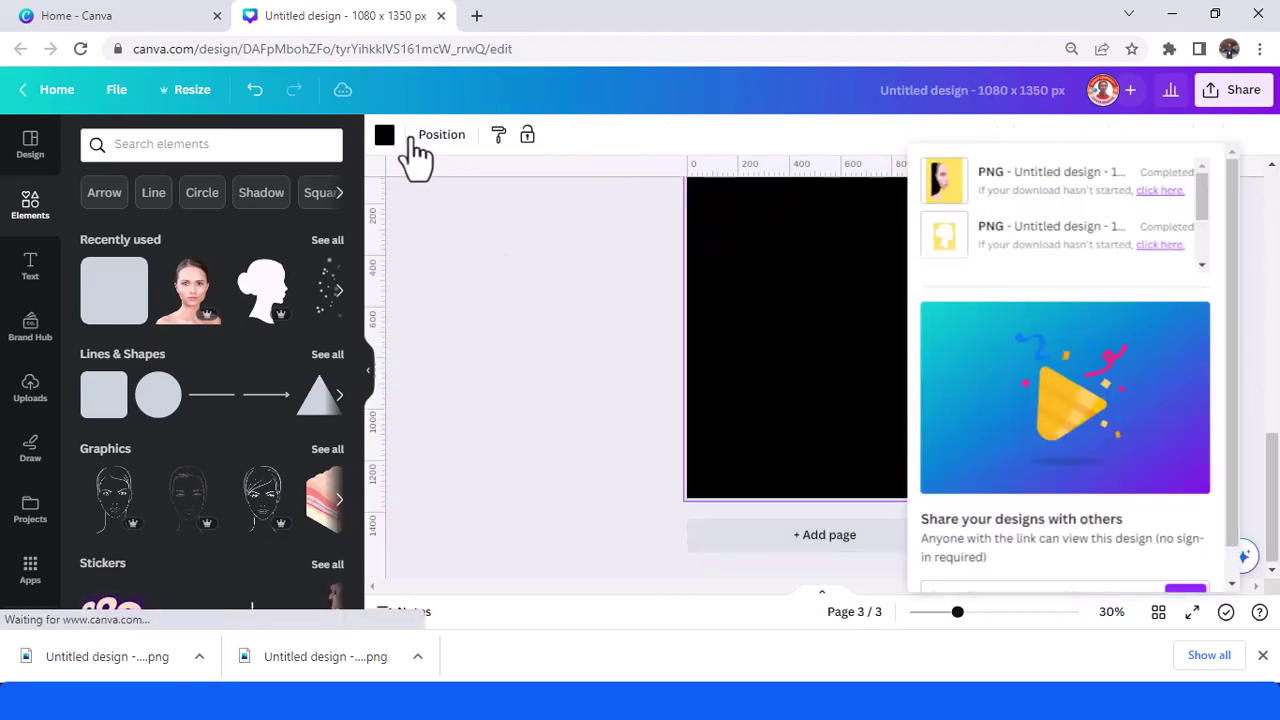
left_click(384, 134)
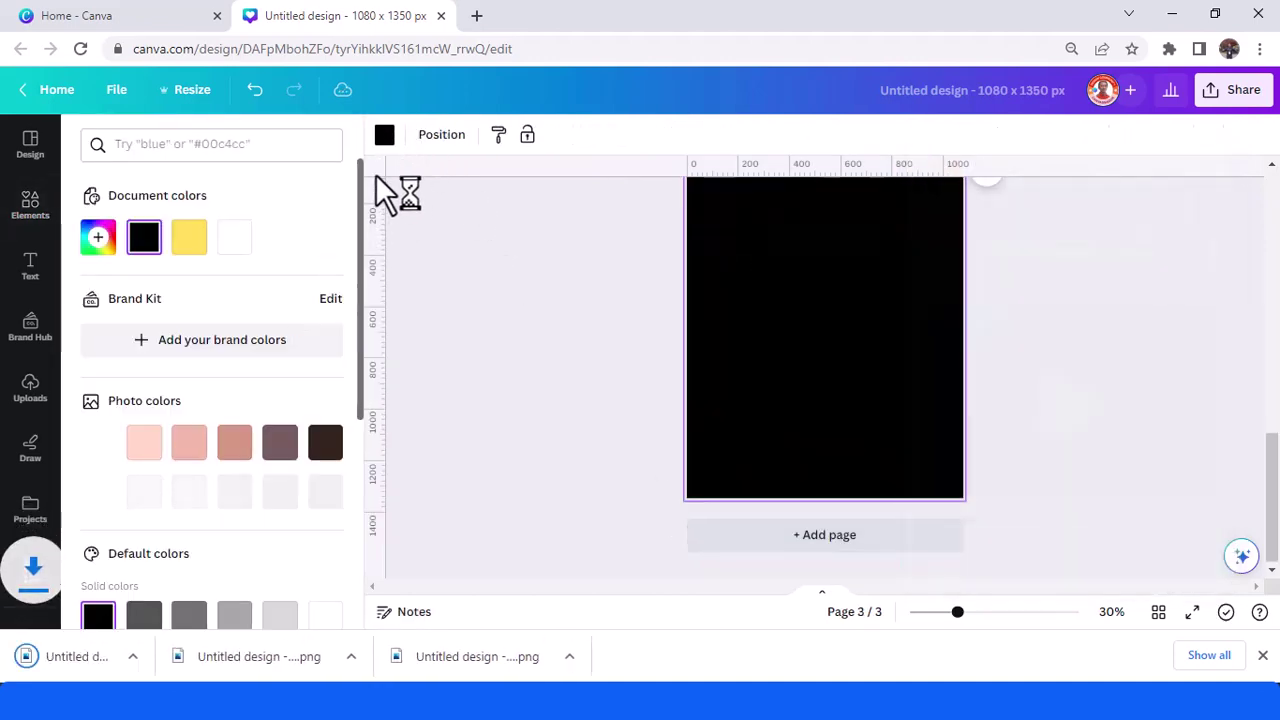
left_click(234, 237)
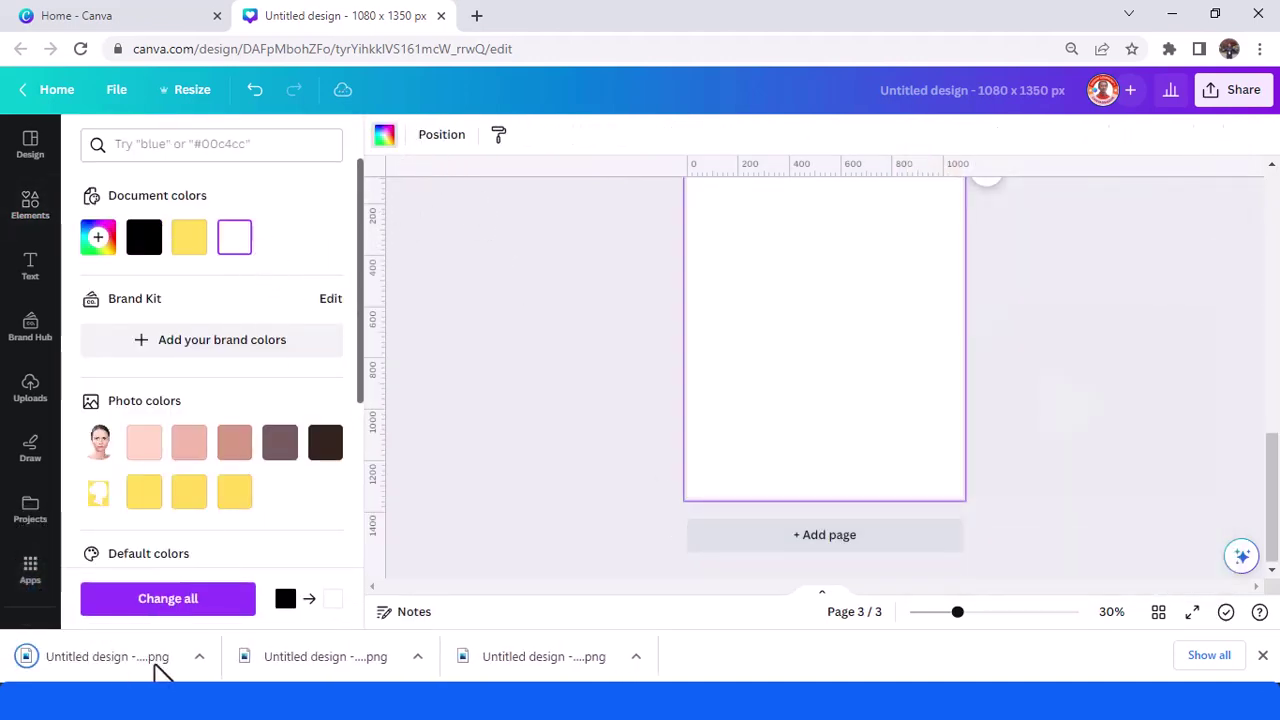
Place the newly downloaded PNG on page 3 and remove its background with BG Remover.
left_click_drag(154, 665, 754, 341)
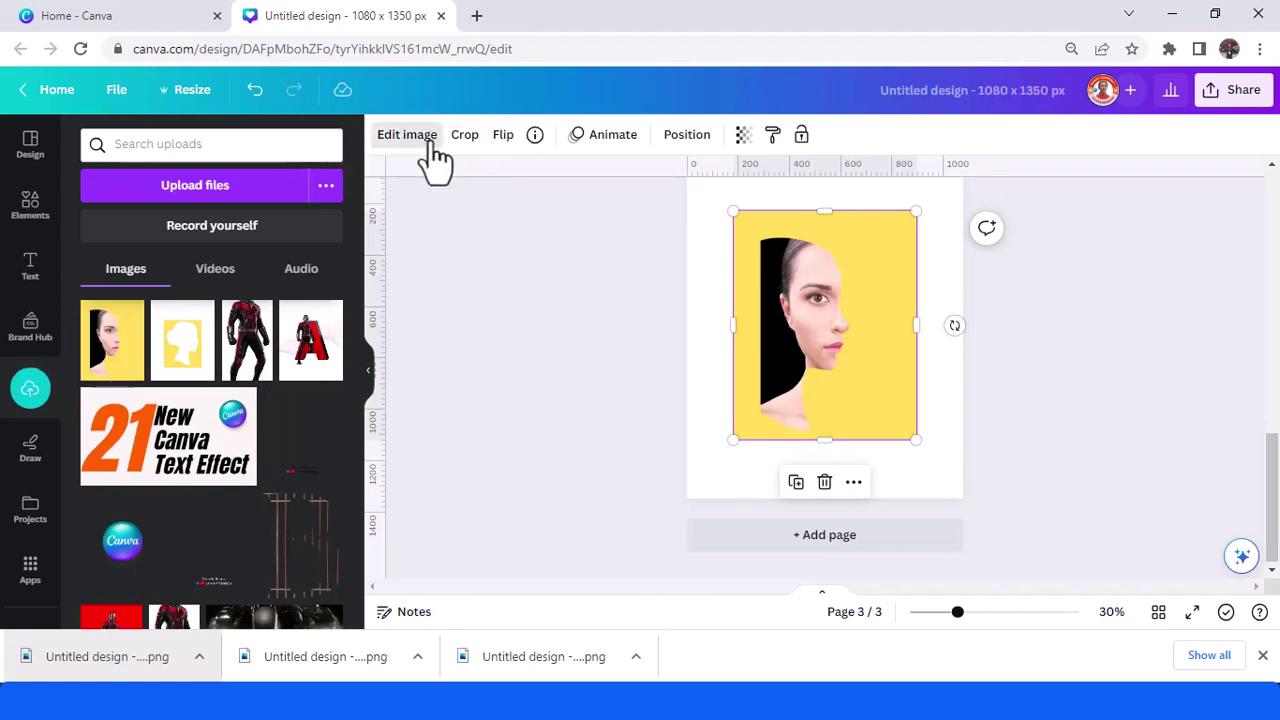
left_click(425, 140)
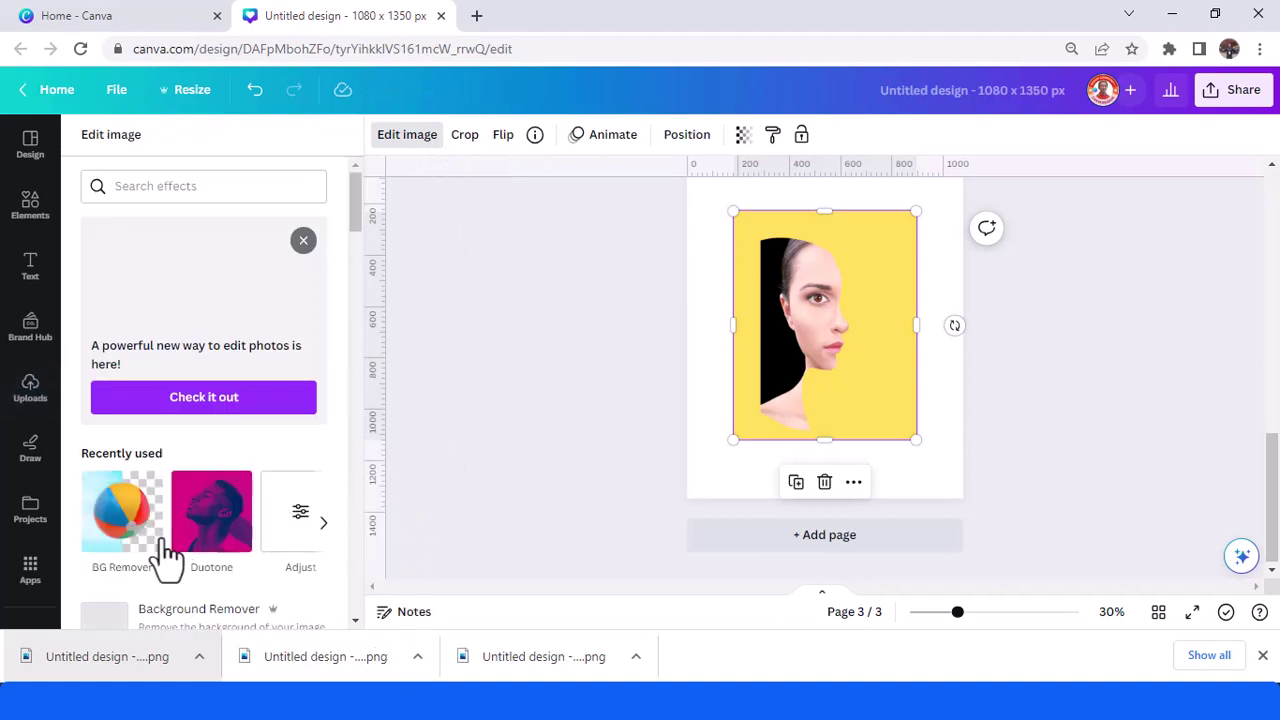
left_click(122, 530)
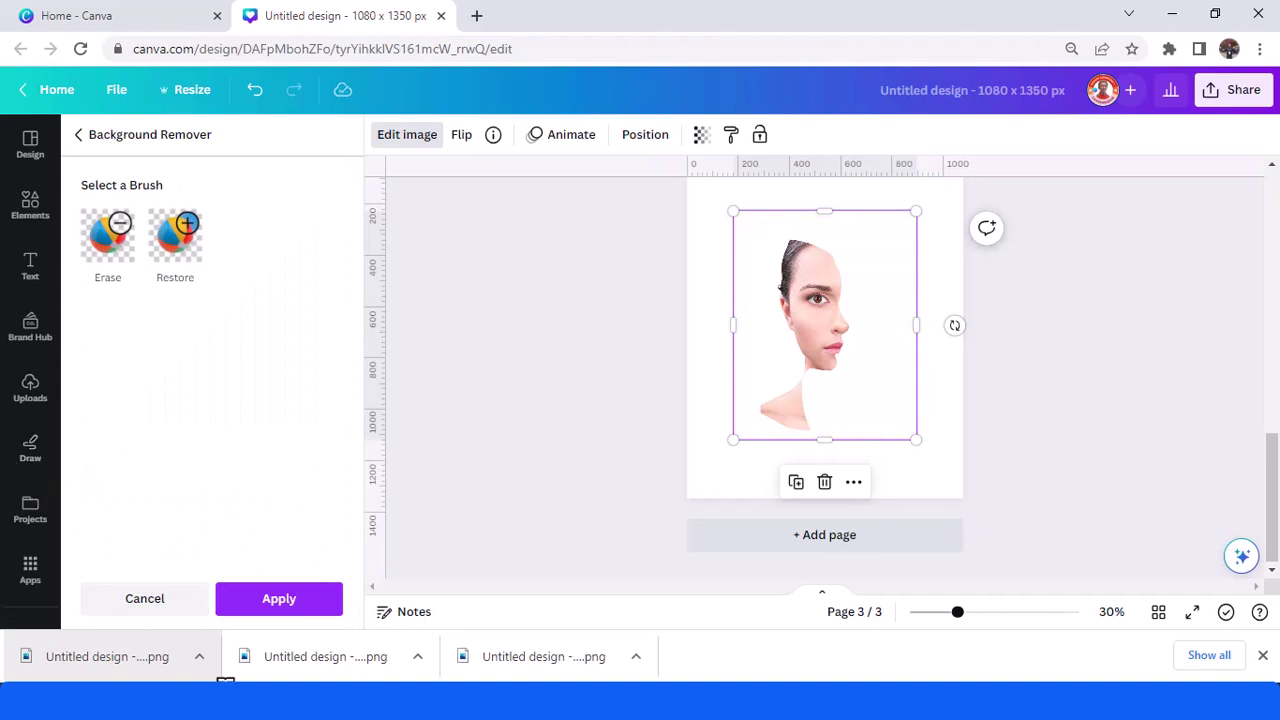
left_click(290, 600)
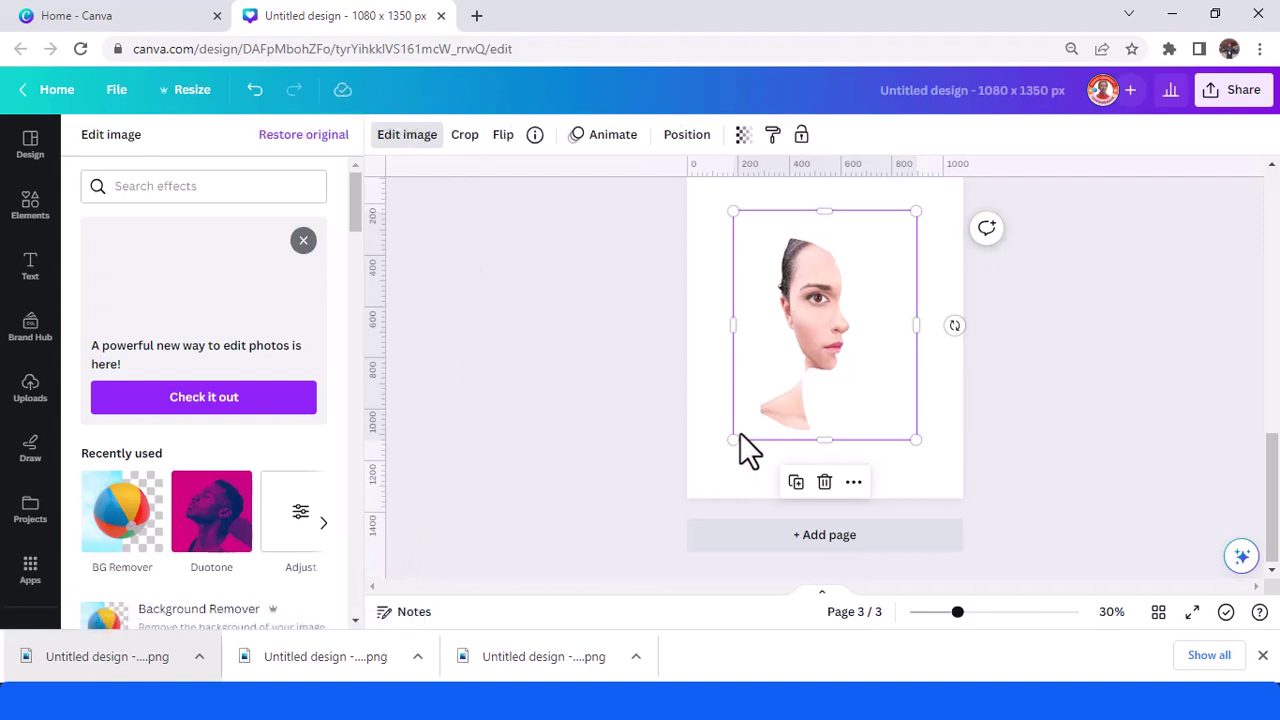
Enlarge the cutout face on page 3 and reposition it until it fills most of the page.
left_click_drag(736, 435, 565, 585)
scroll(810, 355, "up", 2)
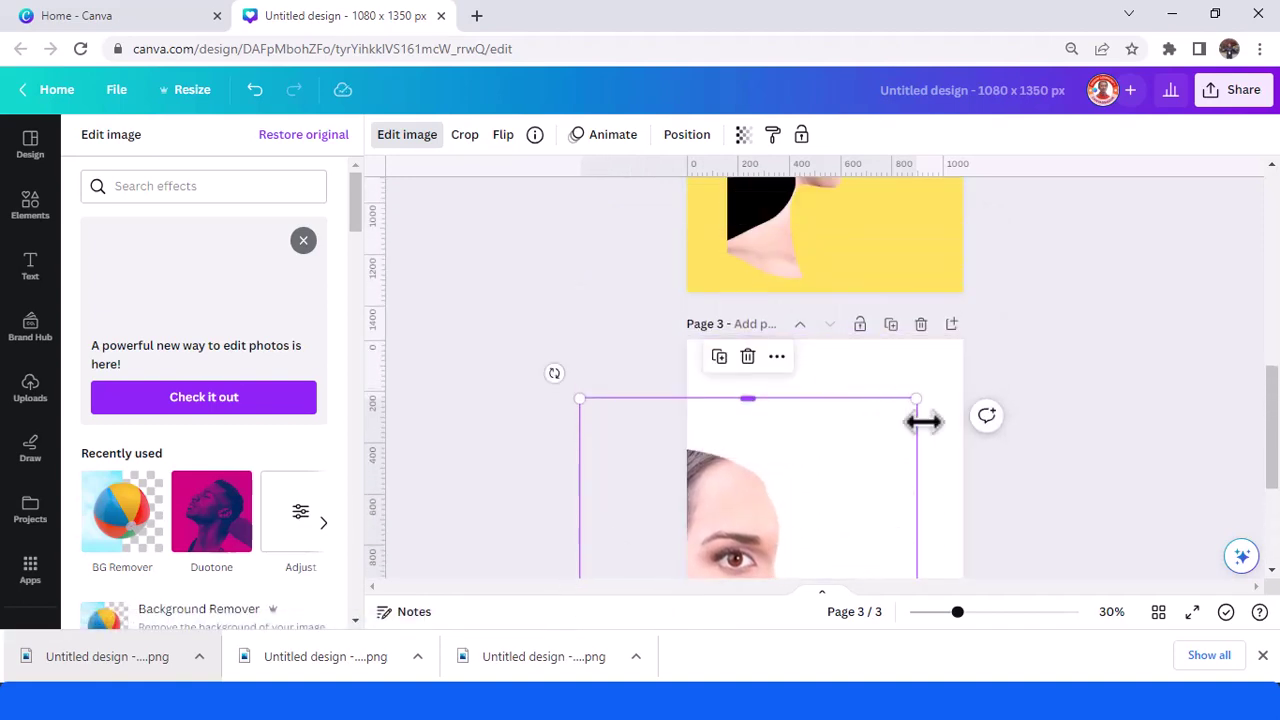
left_click_drag(918, 403, 1145, 240)
scroll(1000, 350, "down", 2)
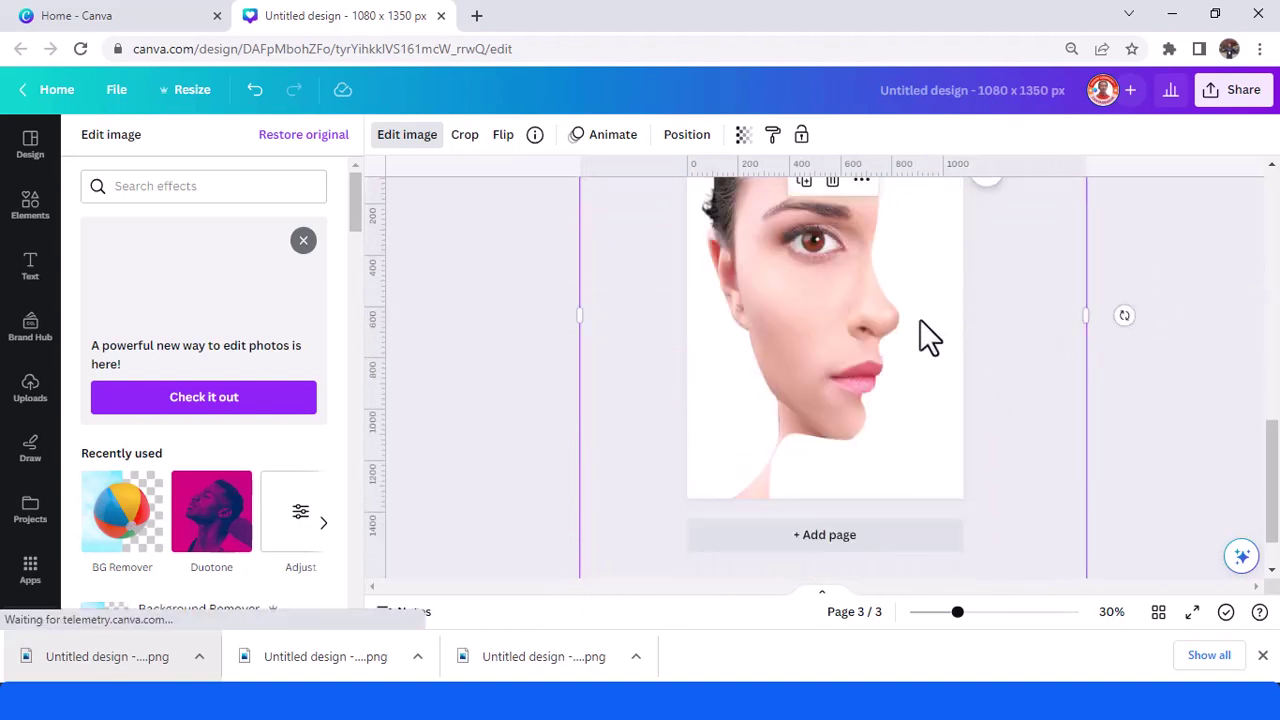
left_click_drag(920, 319, 874, 372)
scroll(875, 370, "up", 2)
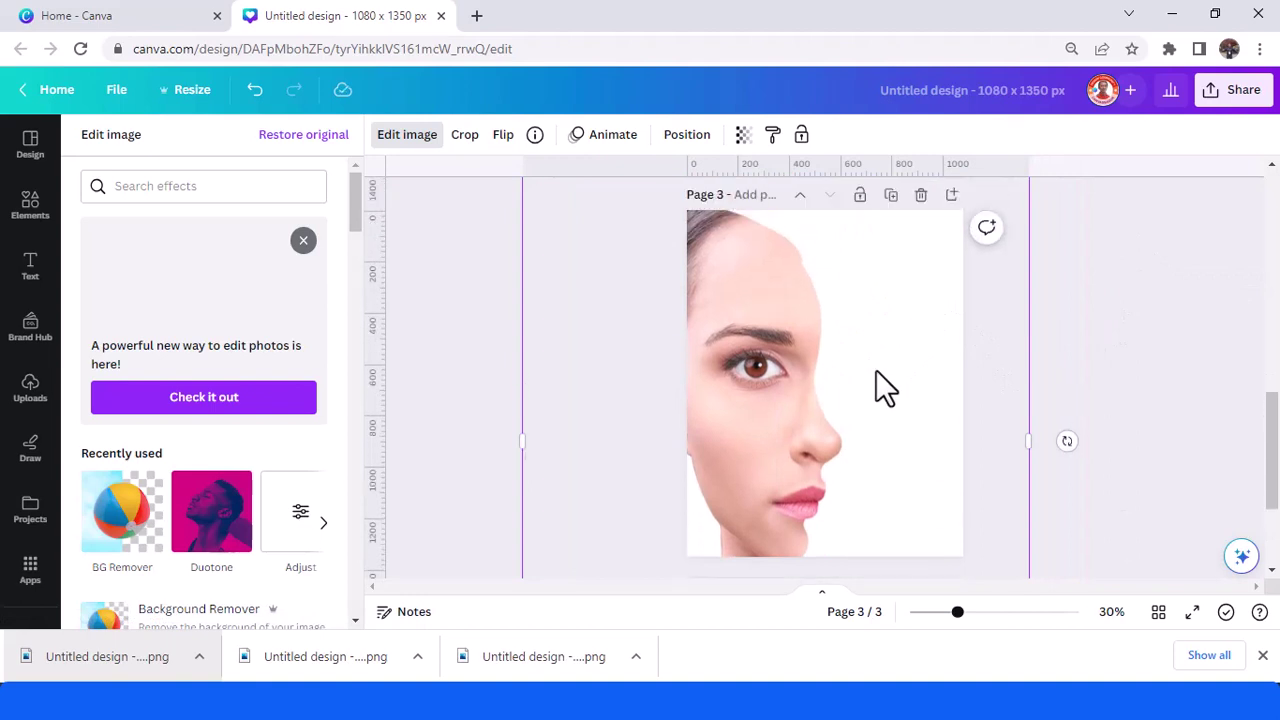
scroll(875, 368, "up", 1)
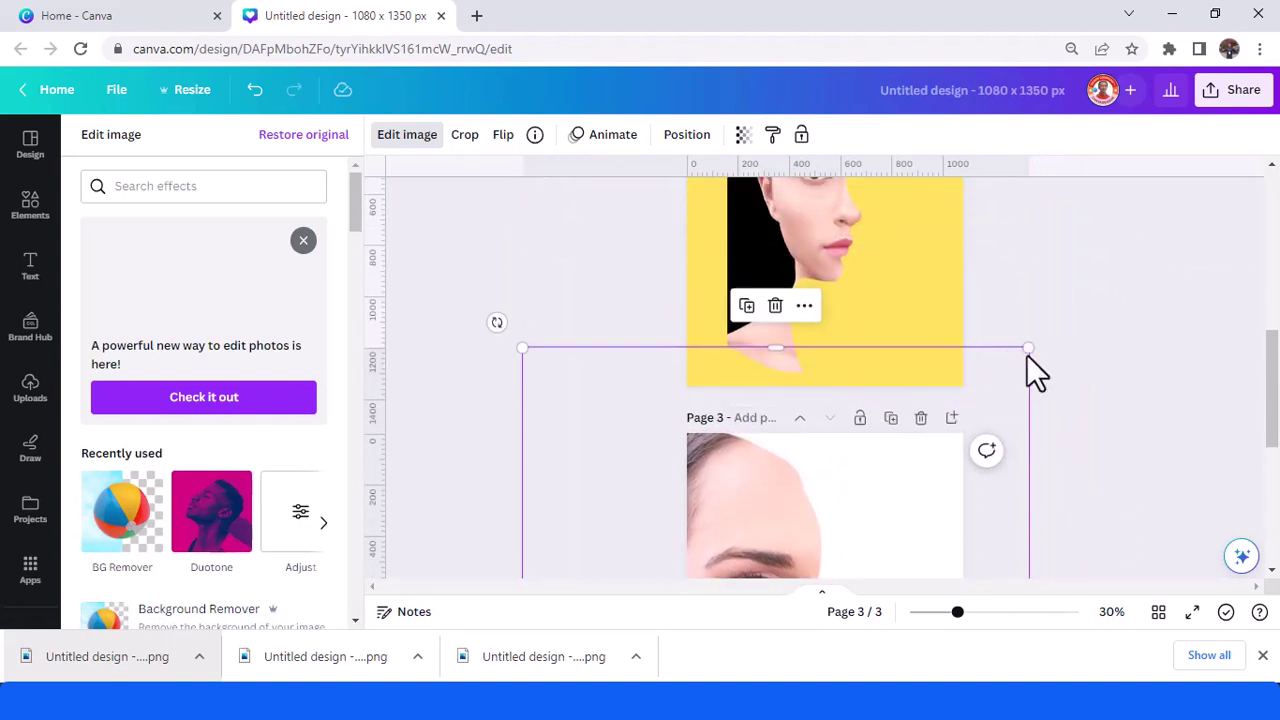
left_click_drag(1028, 349, 1118, 277)
scroll(1063, 337, "down", 2)
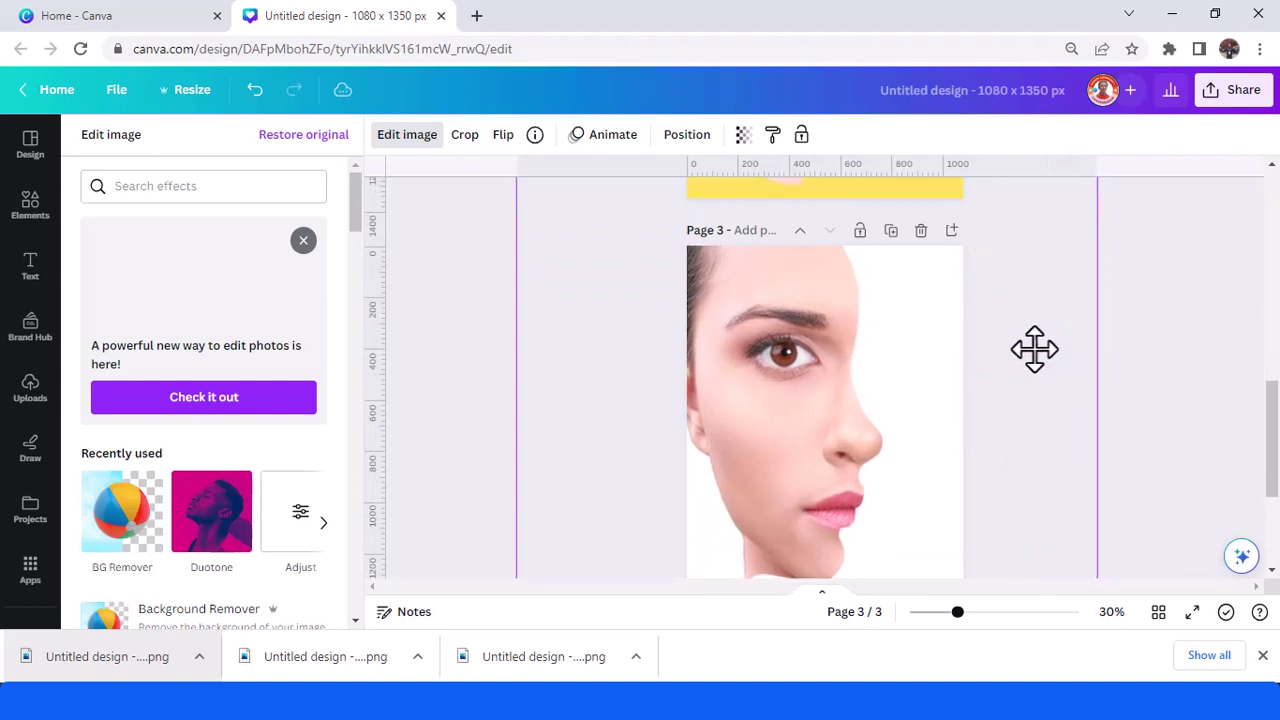
left_click_drag(1034, 349, 1031, 357)
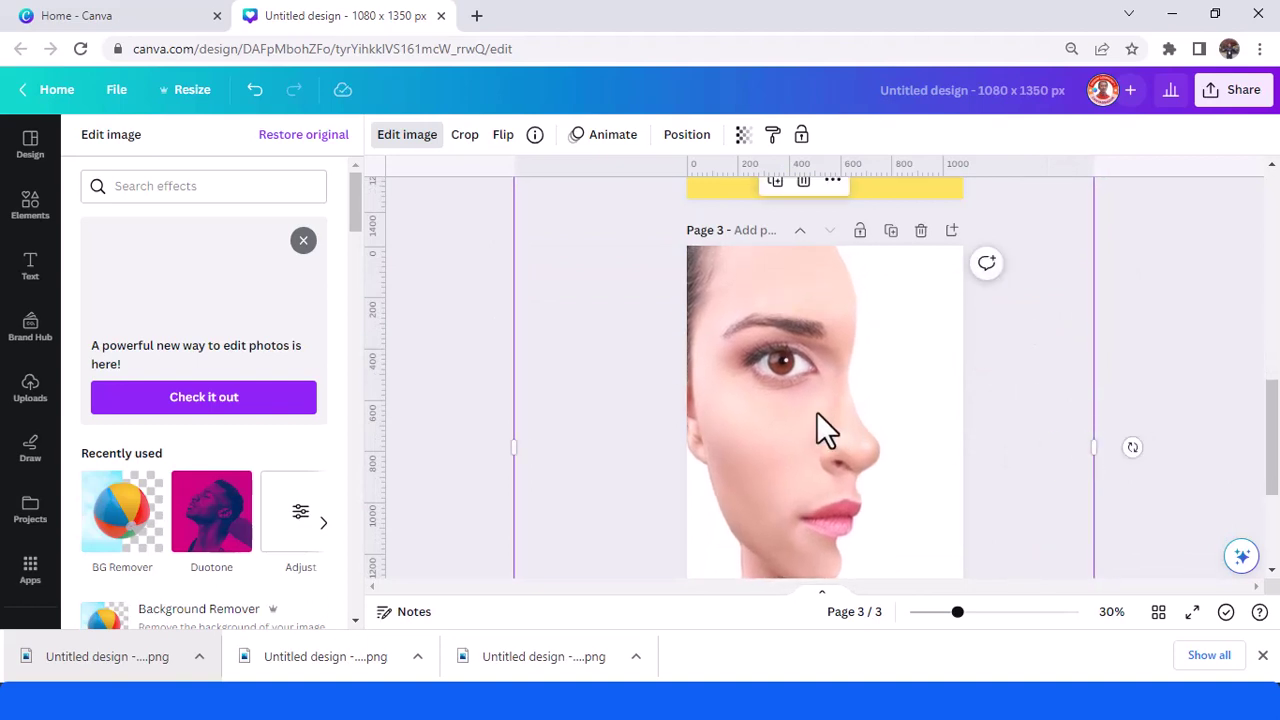
left_click_drag(817, 412, 858, 409)
Crop the face image's empty right side and its bottom below the neck, then enlarge it slightly down to the page's bottom edge.
left_click_drag(1136, 446, 933, 440)
scroll(966, 457, "down", 3)
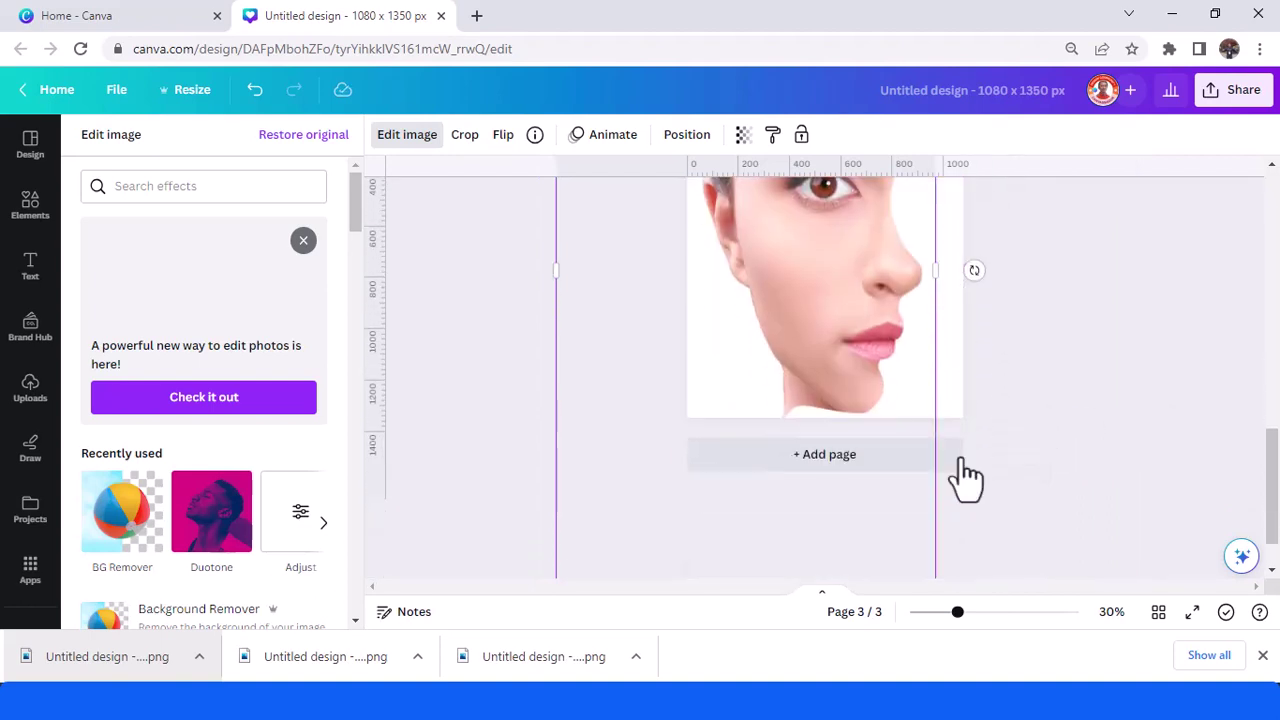
scroll(745, 510, "down", 1)
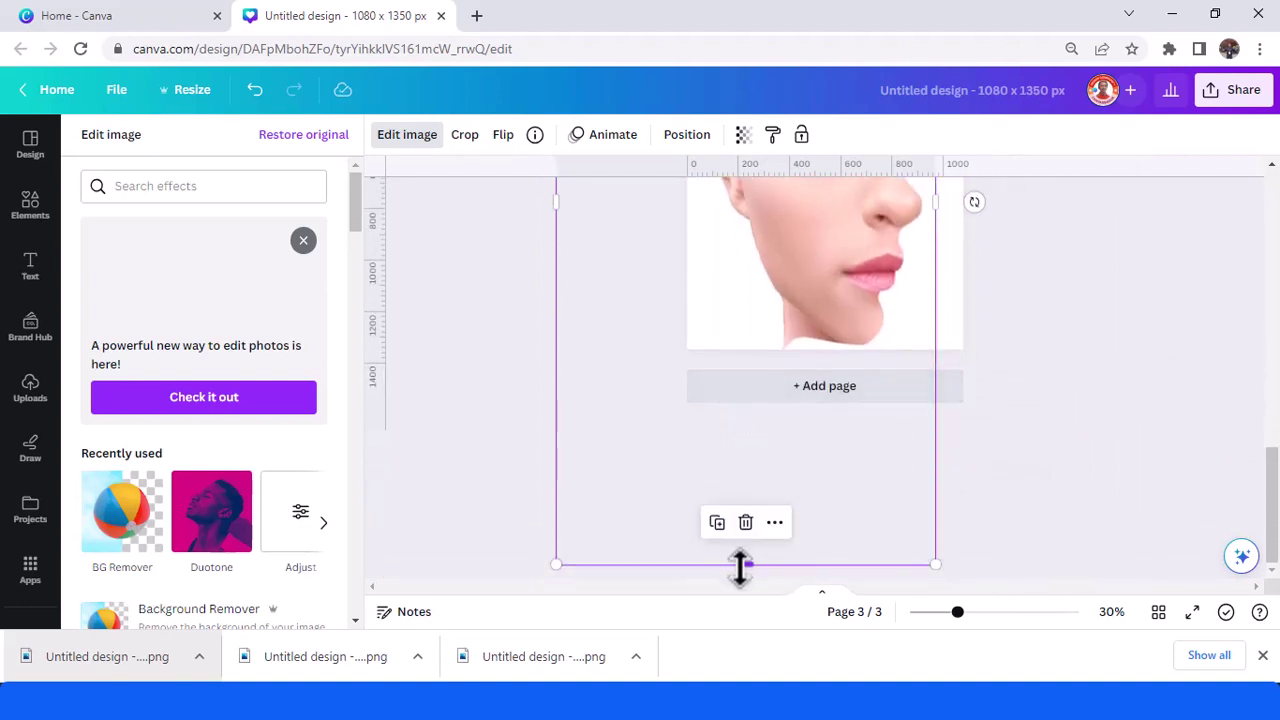
left_click_drag(740, 568, 752, 486)
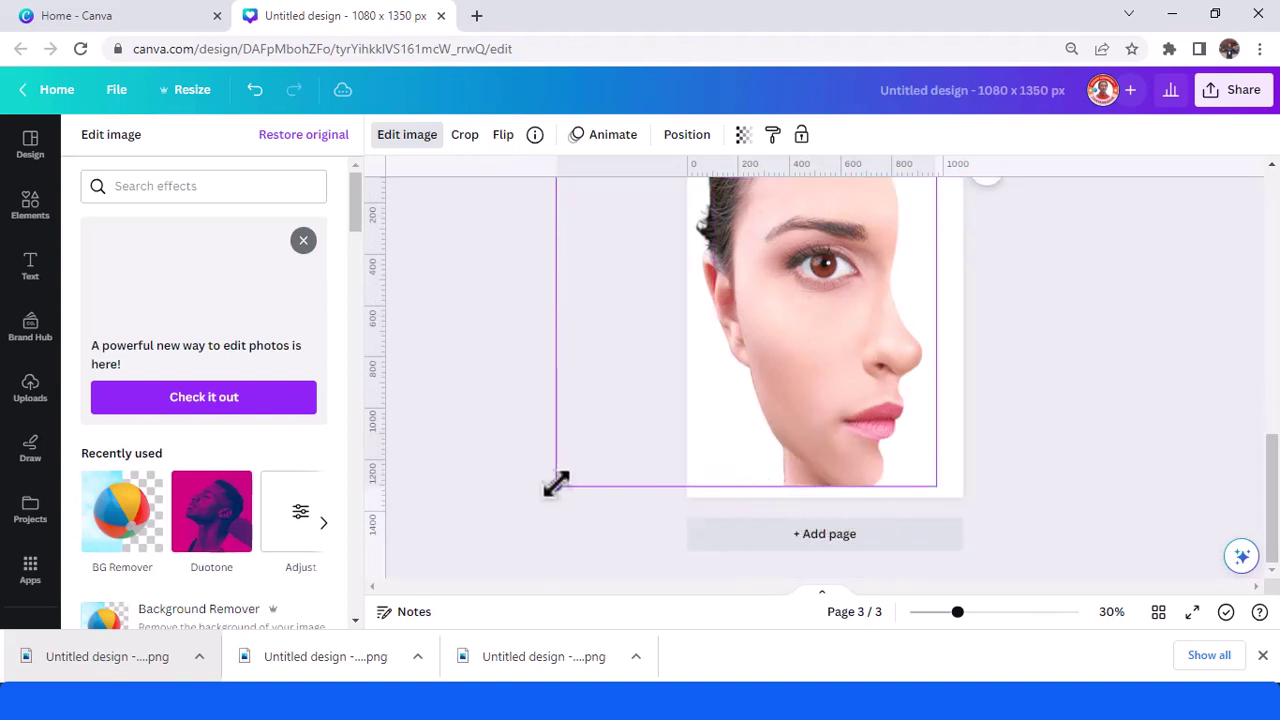
left_click_drag(556, 485, 541, 489)
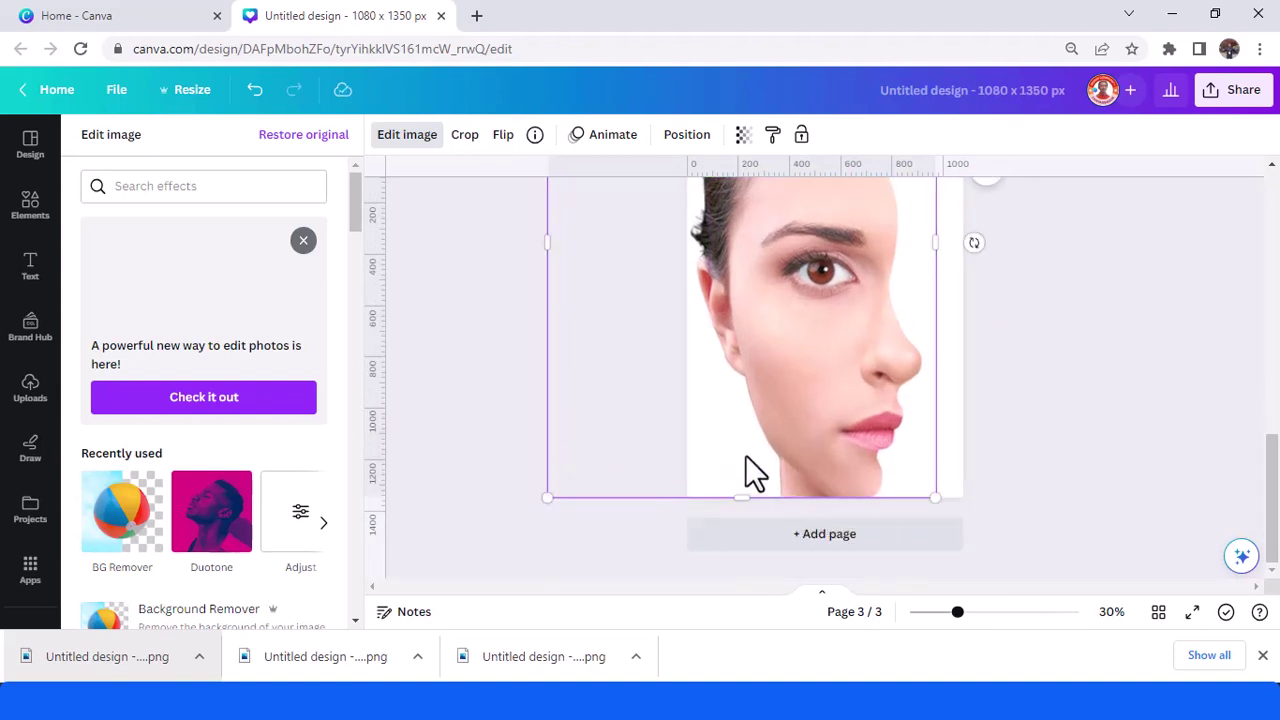
scroll(746, 454, "up", 1)
scroll(811, 347, "up", 4)
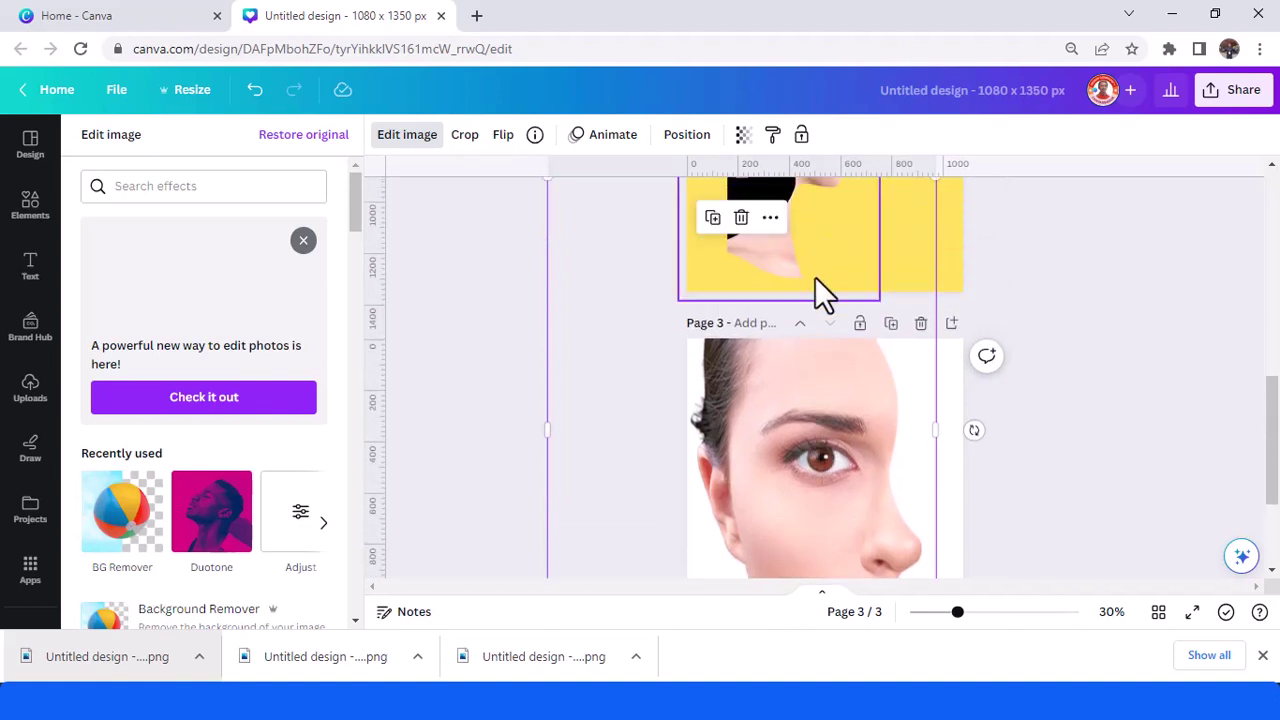
Shift the face image down and enlarge it slightly so the neck meets the bottom edge of page 3.
left_click_drag(759, 362, 738, 508)
left_click_drag(543, 503, 534, 500)
scroll(1192, 410, "down", 3)
scroll(1176, 416, "down", 2)
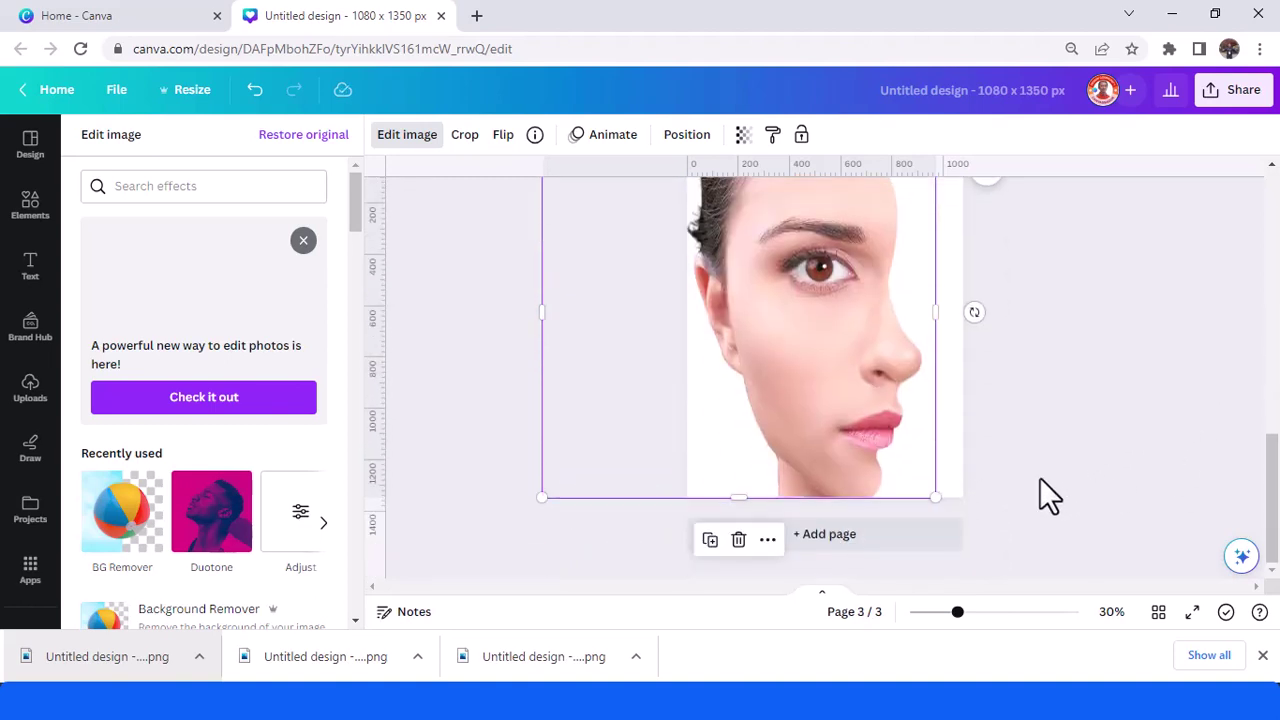
scroll(1039, 477, "up", 2)
Add a square shape to page 3 and fill it with the default light grey.
left_click(30, 218)
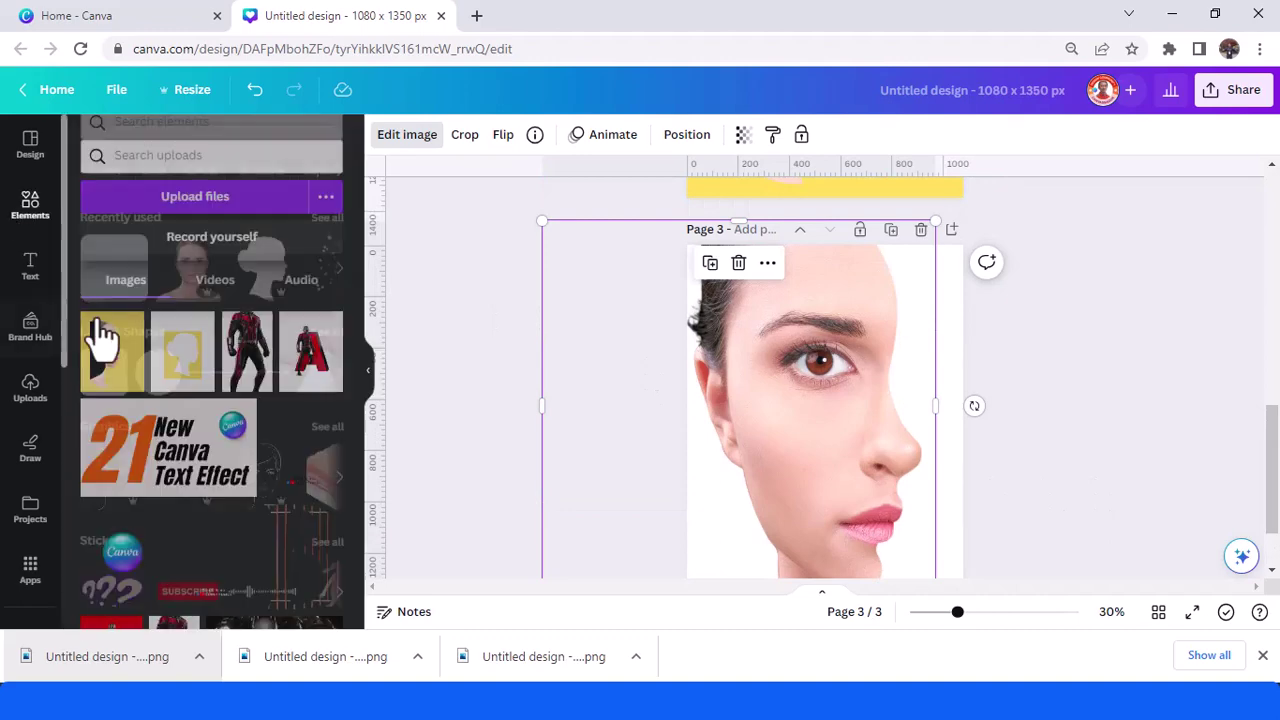
left_click(104, 405)
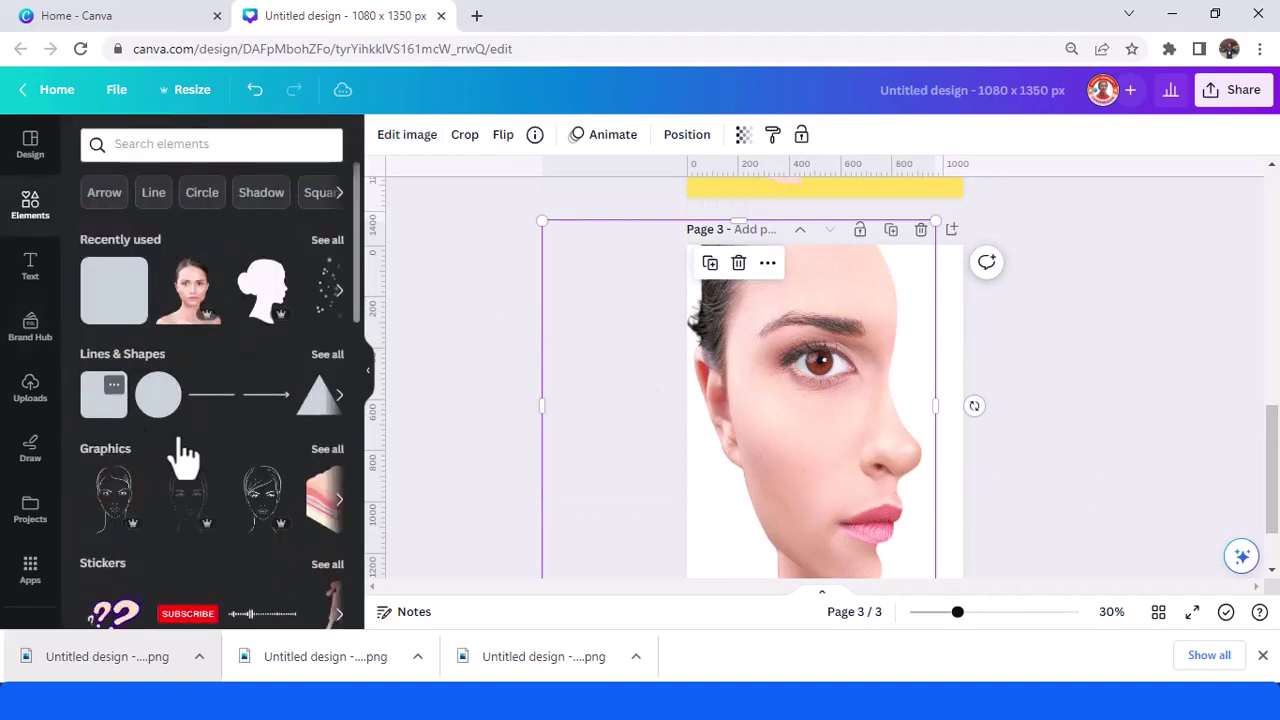
left_click(466, 136)
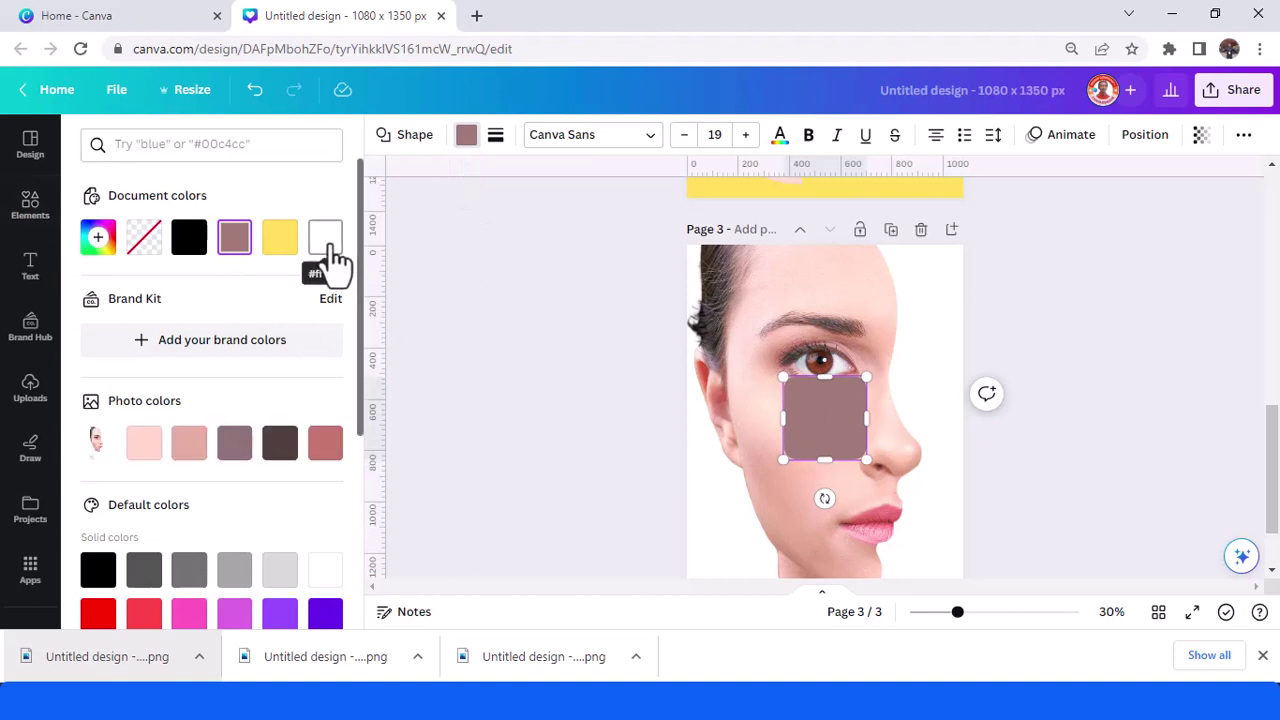
left_click(280, 590)
Stretch the light grey square over the right part of page 3 and send it backward behind the face.
left_click_drag(818, 452, 975, 285)
left_click_drag(924, 318, 893, 504)
right_click(925, 420)
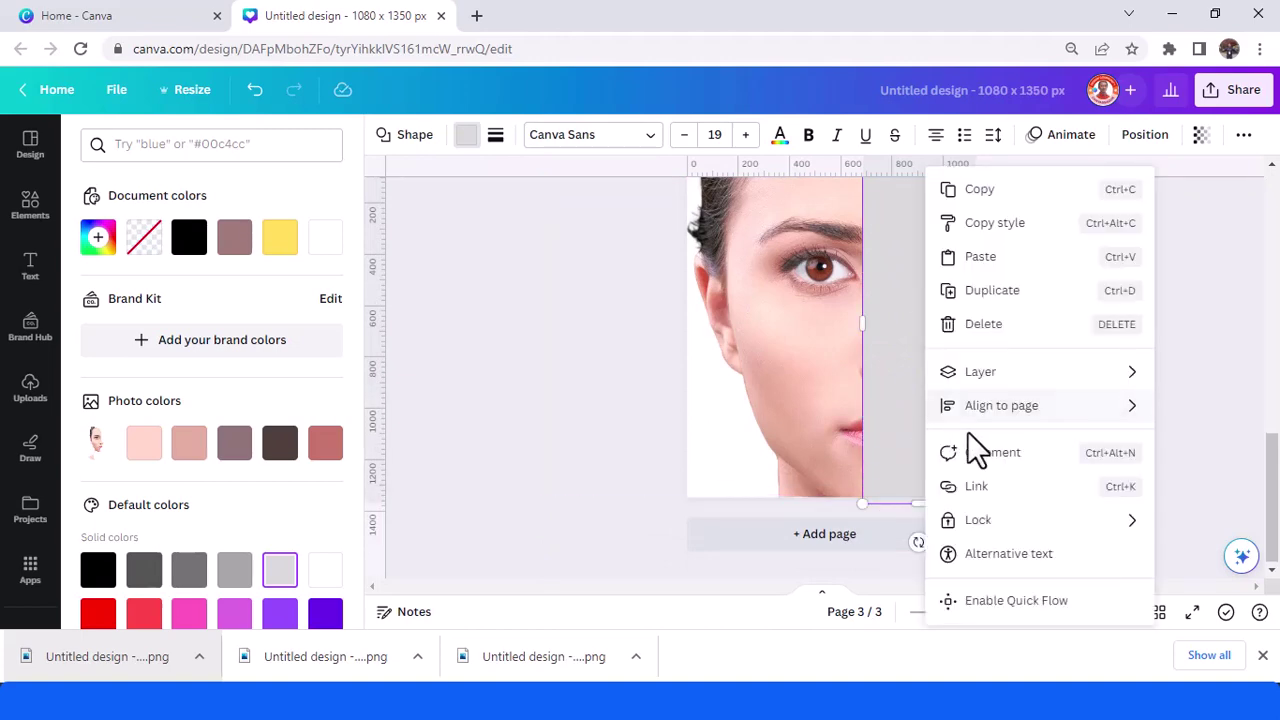
mouse_move(990, 380)
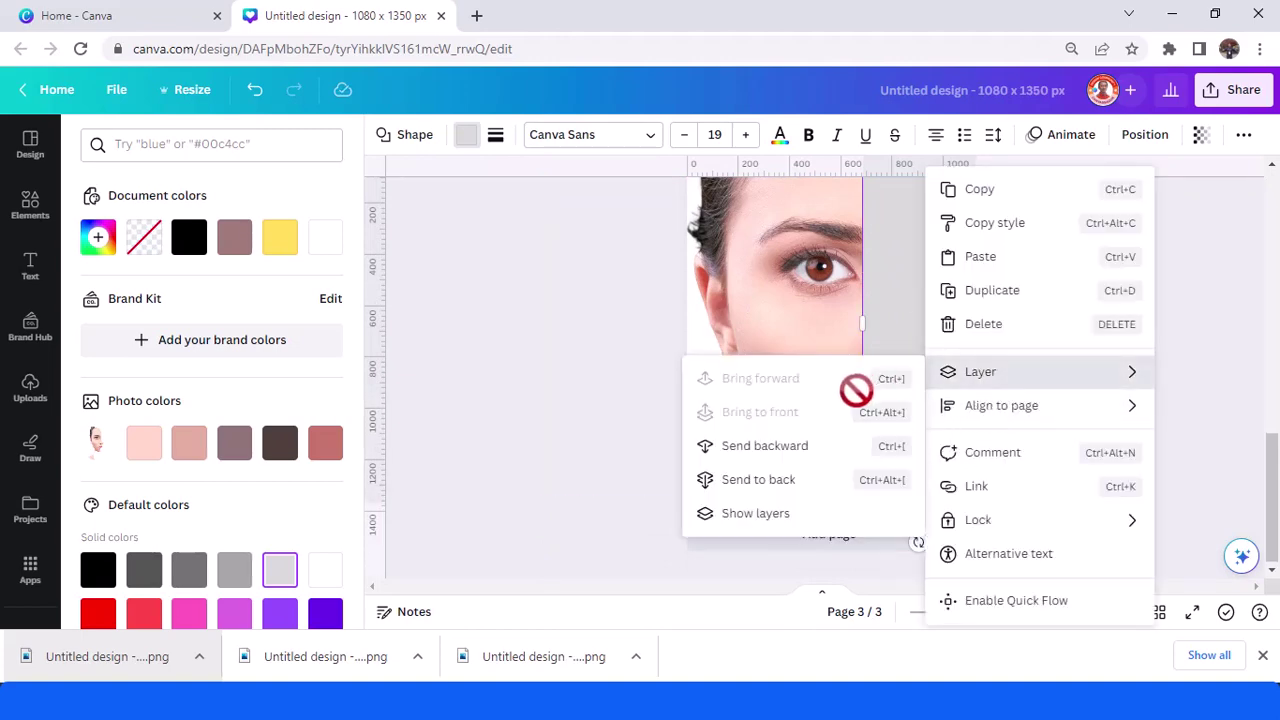
left_click(808, 447)
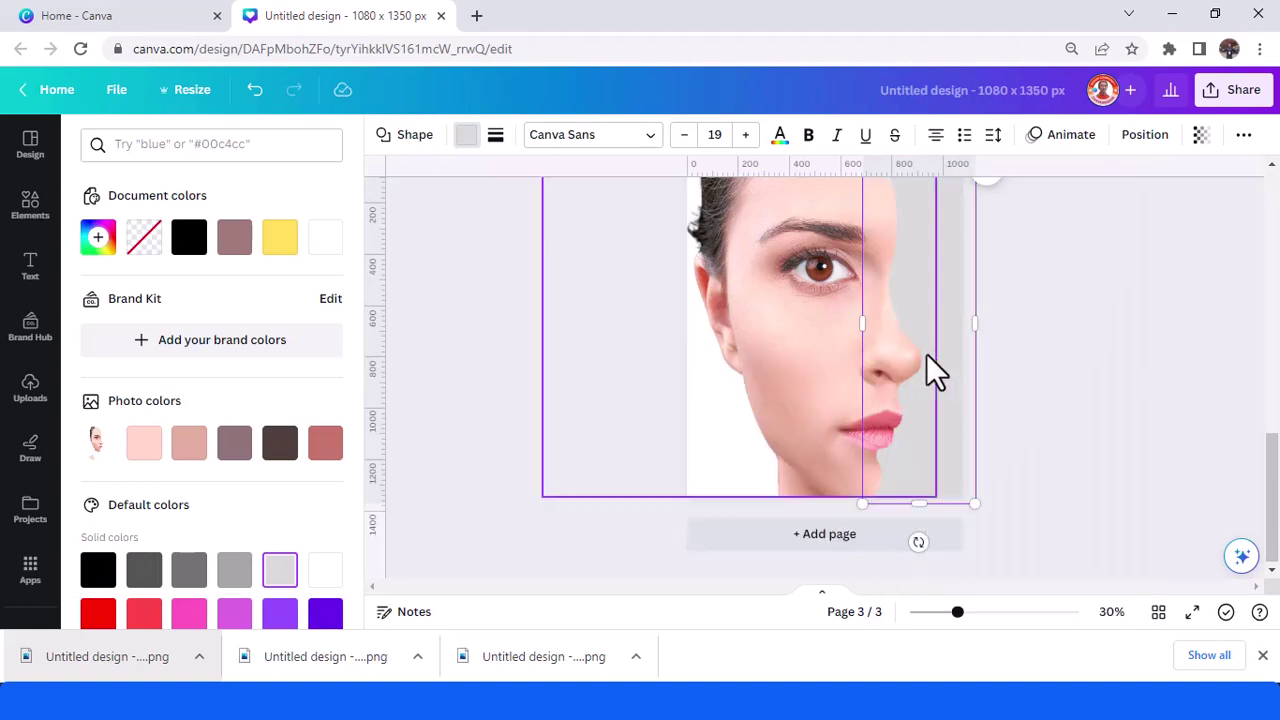
scroll(941, 405, "up", 3)
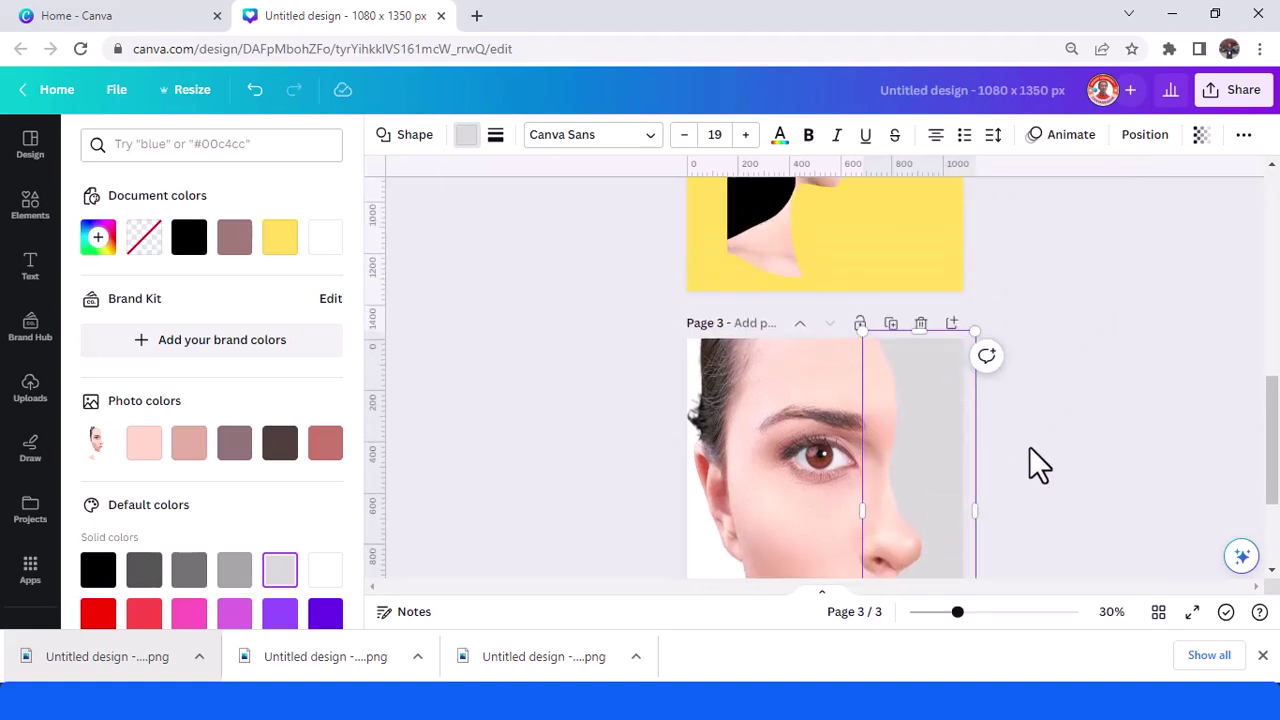
key("Escape")
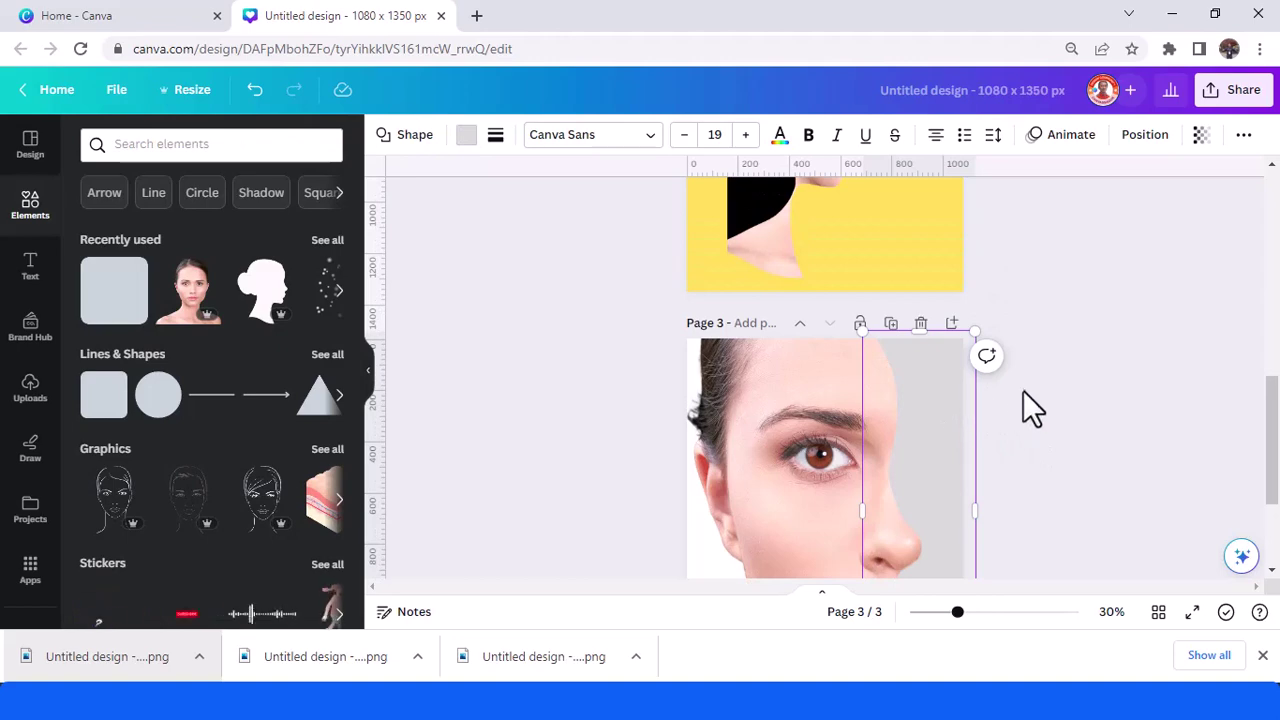
Duplicate the grey rectangle and fit the copy over the left side of page 3, about 581 px wide and reaching past the page's bottom edge.
left_click(952, 403)
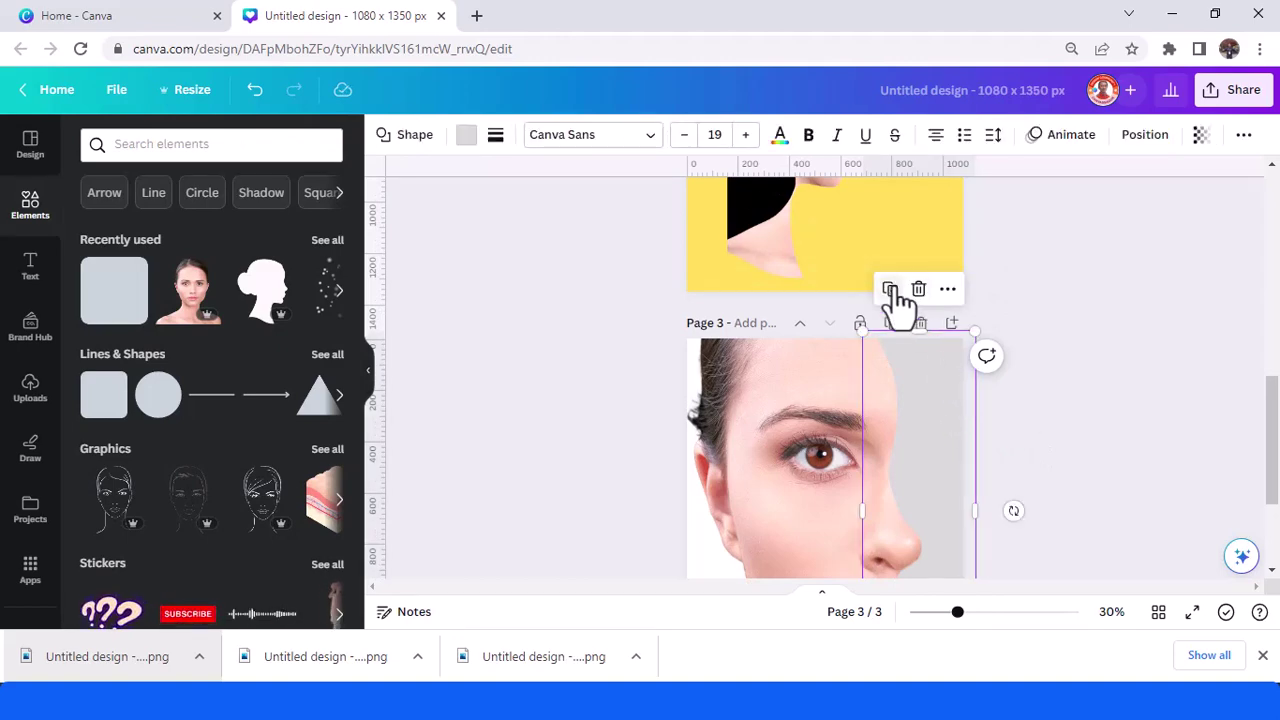
left_click(890, 290)
left_click_drag(879, 388, 686, 364)
scroll(686, 364, "down", 2)
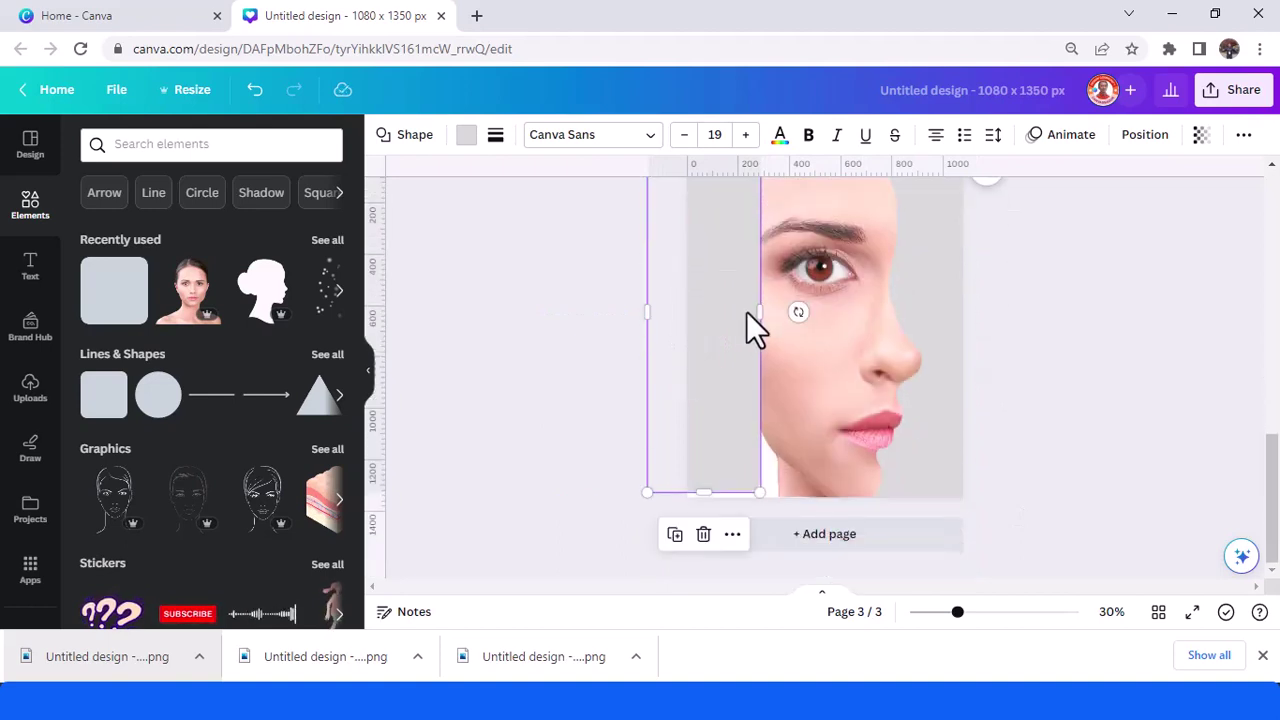
left_click_drag(762, 318, 797, 331)
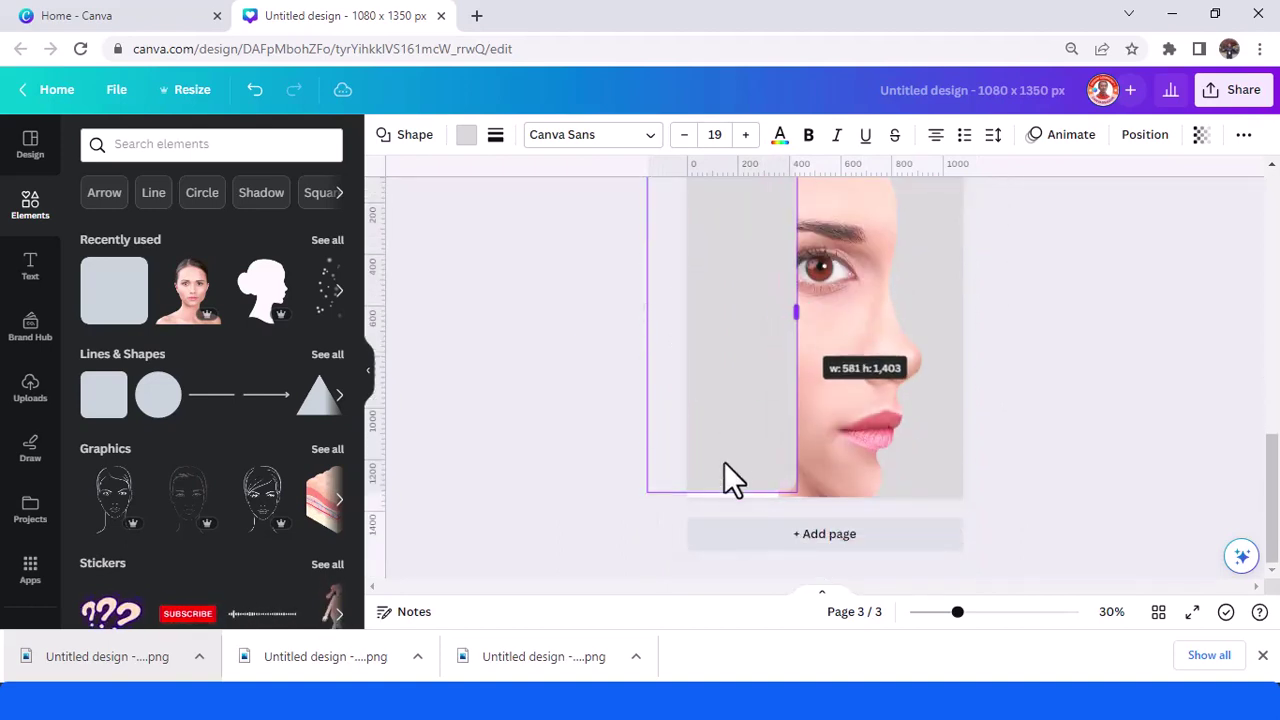
left_click_drag(722, 492, 717, 522)
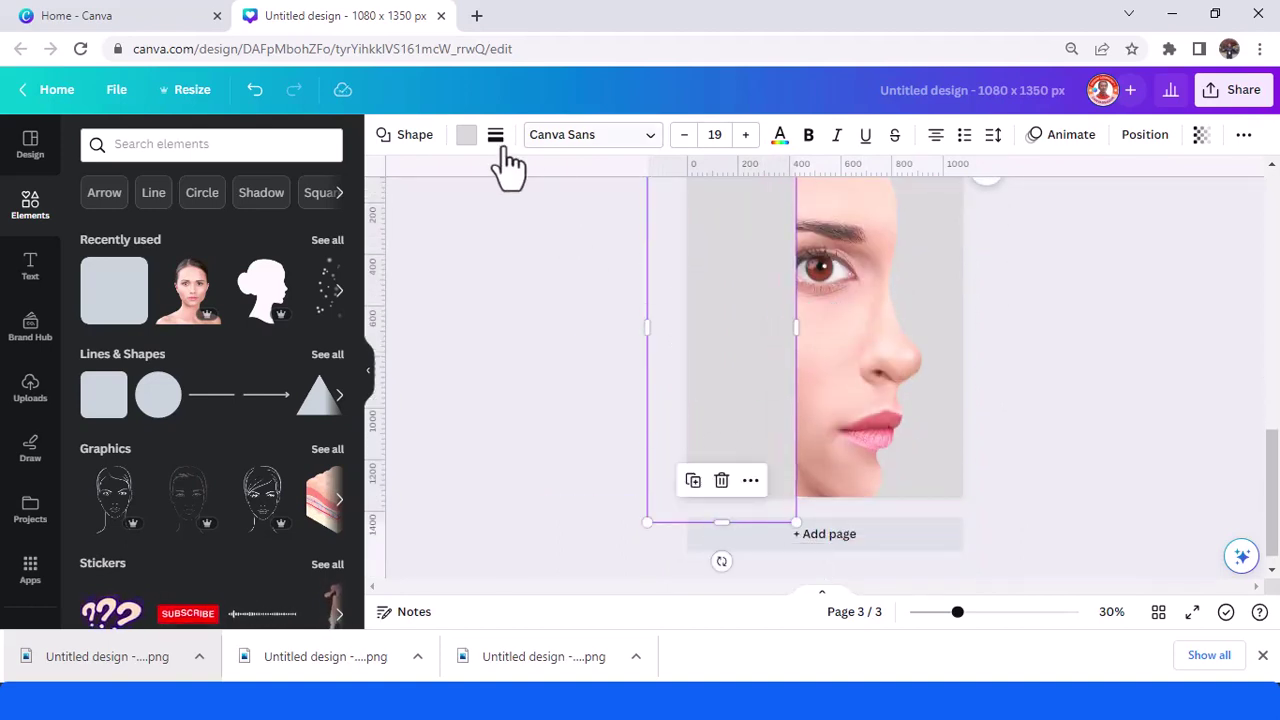
Fill the left rectangle with a darker grey and send it backward behind the face.
left_click(468, 135)
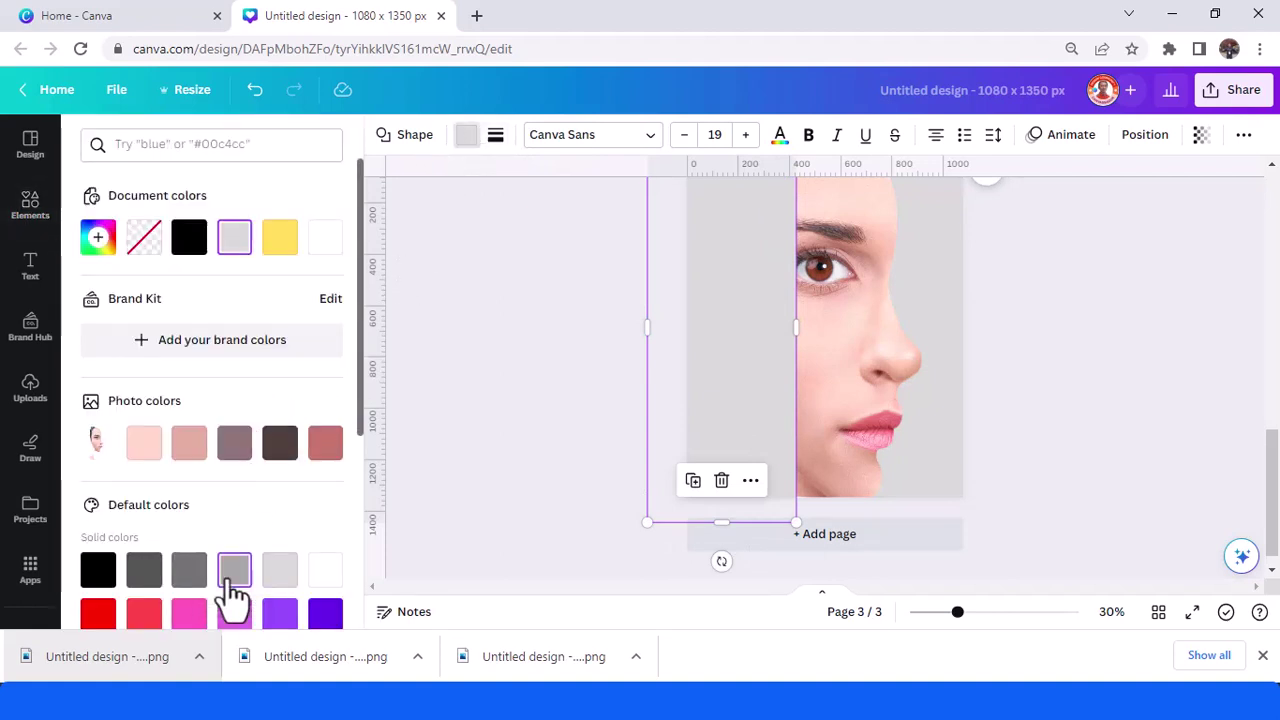
left_click(233, 578)
right_click(747, 360)
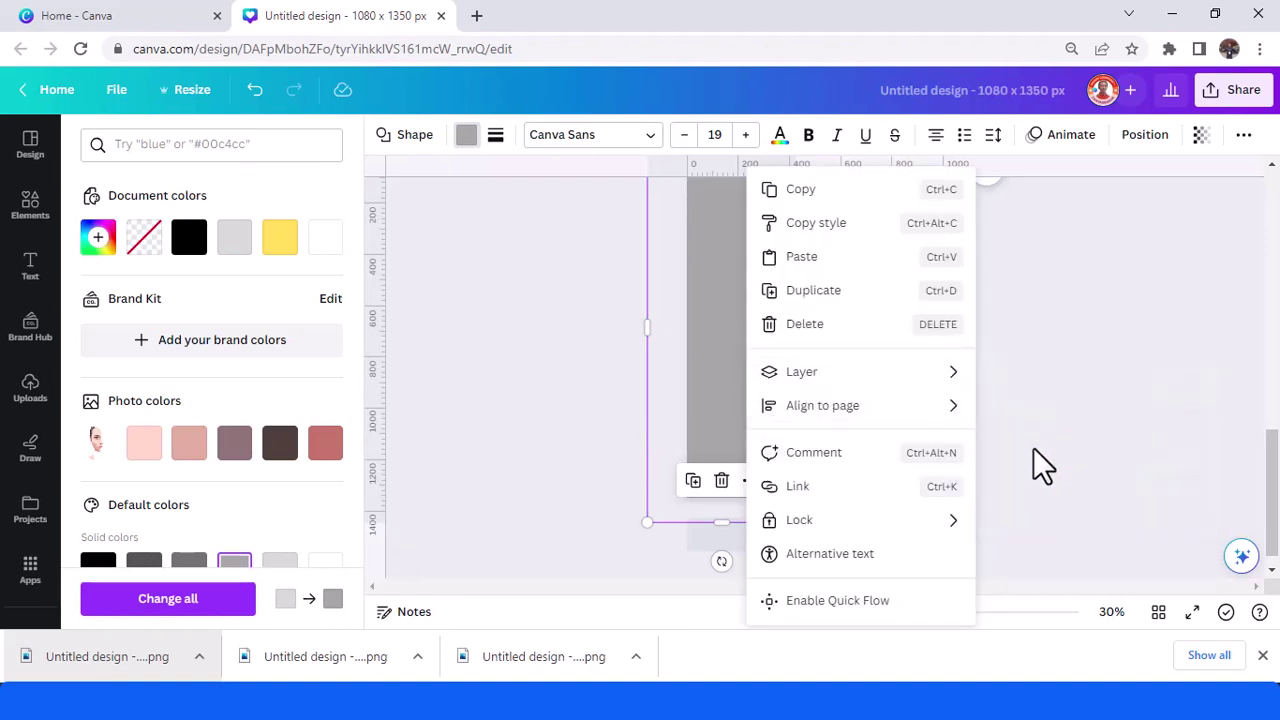
mouse_move(943, 383)
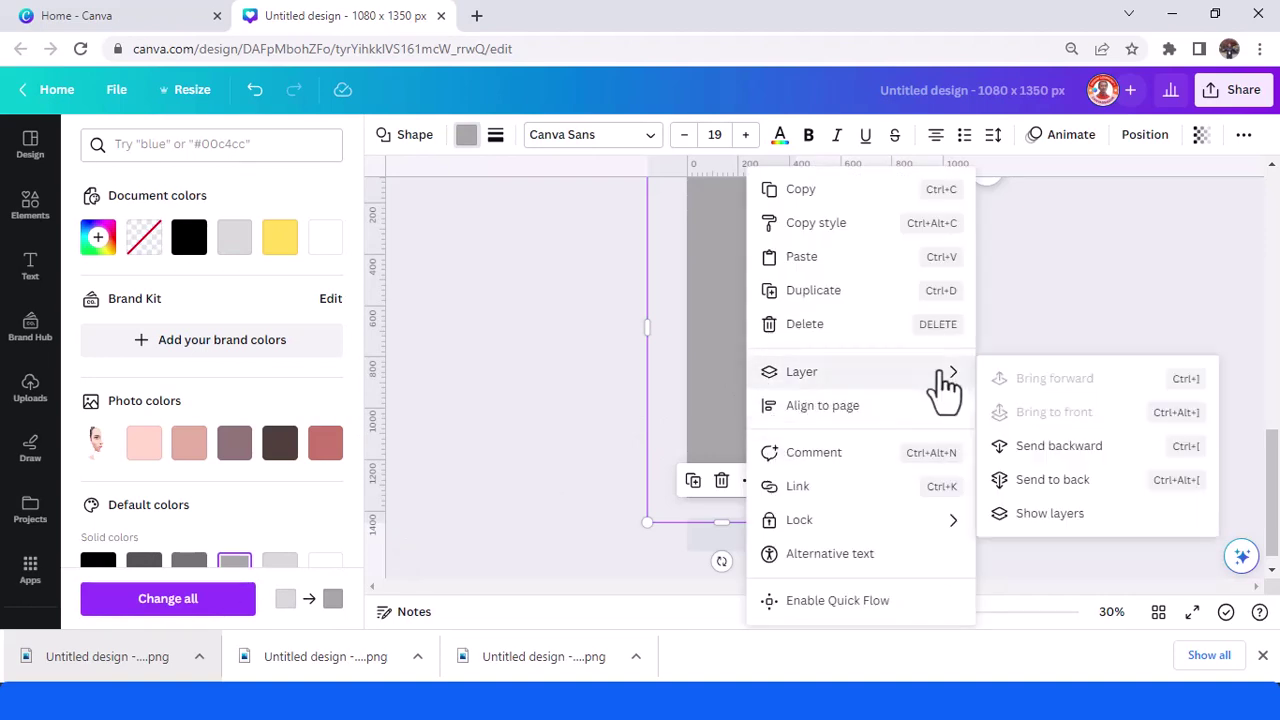
left_click(1059, 446)
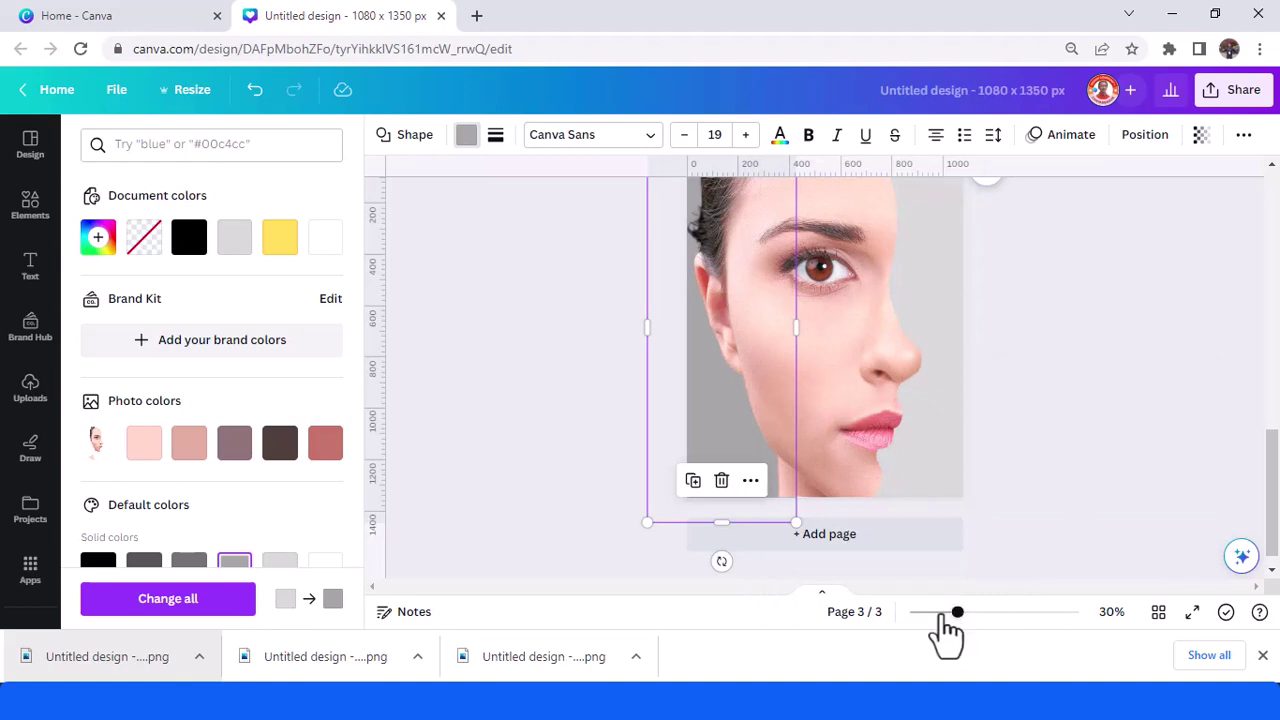
left_click(942, 613)
key("Escape")
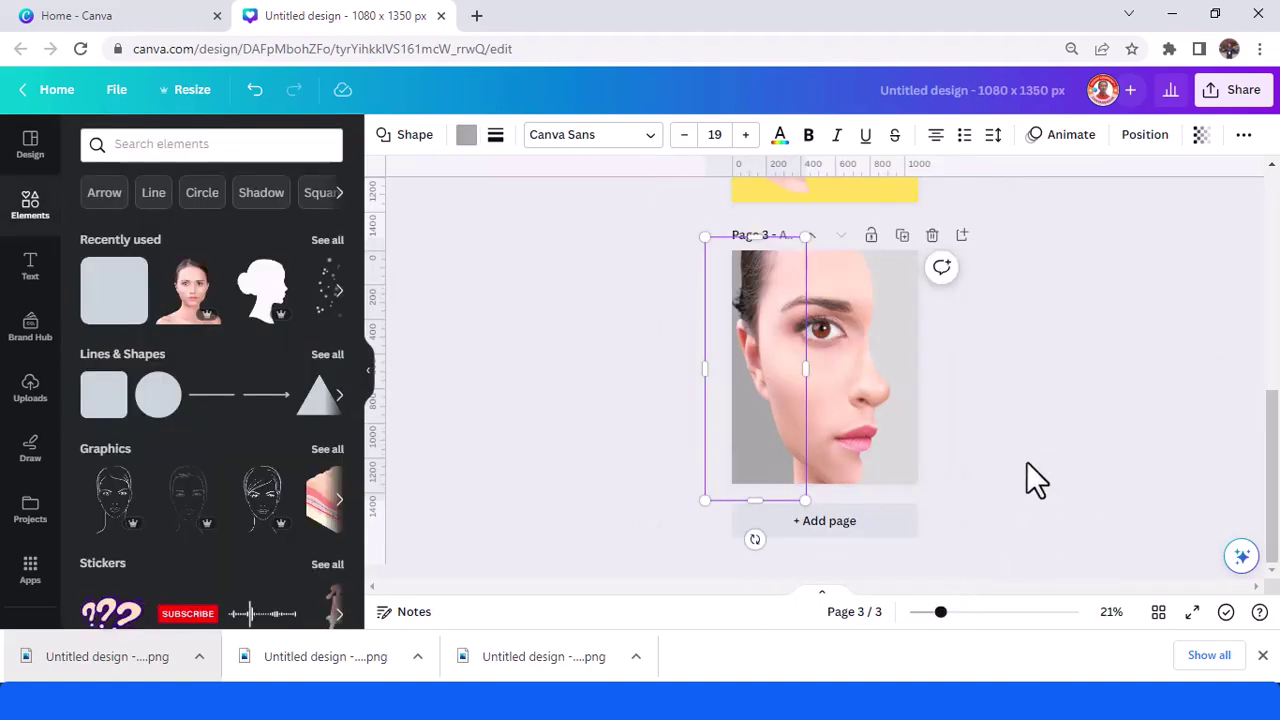
left_click(968, 448)
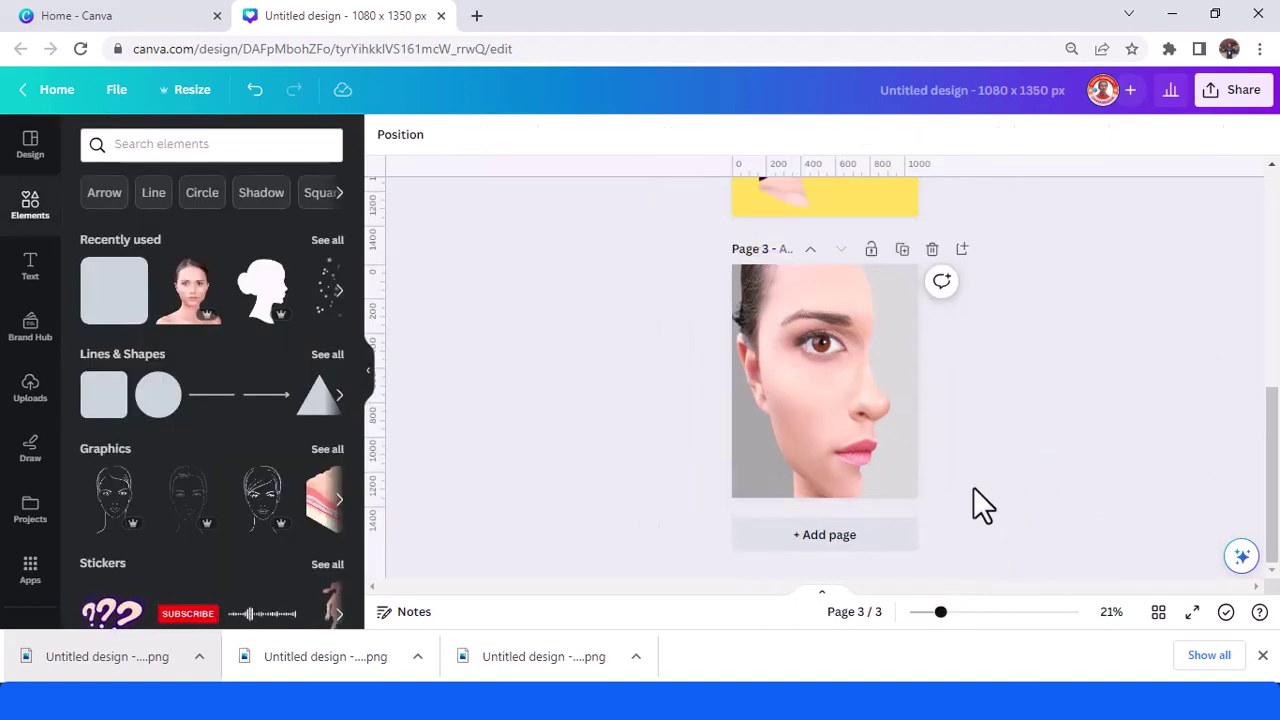
Add a whitish cloud graphic from an elements search for "fog" to page 3 and set its Blur to 22.
left_click(160, 144)
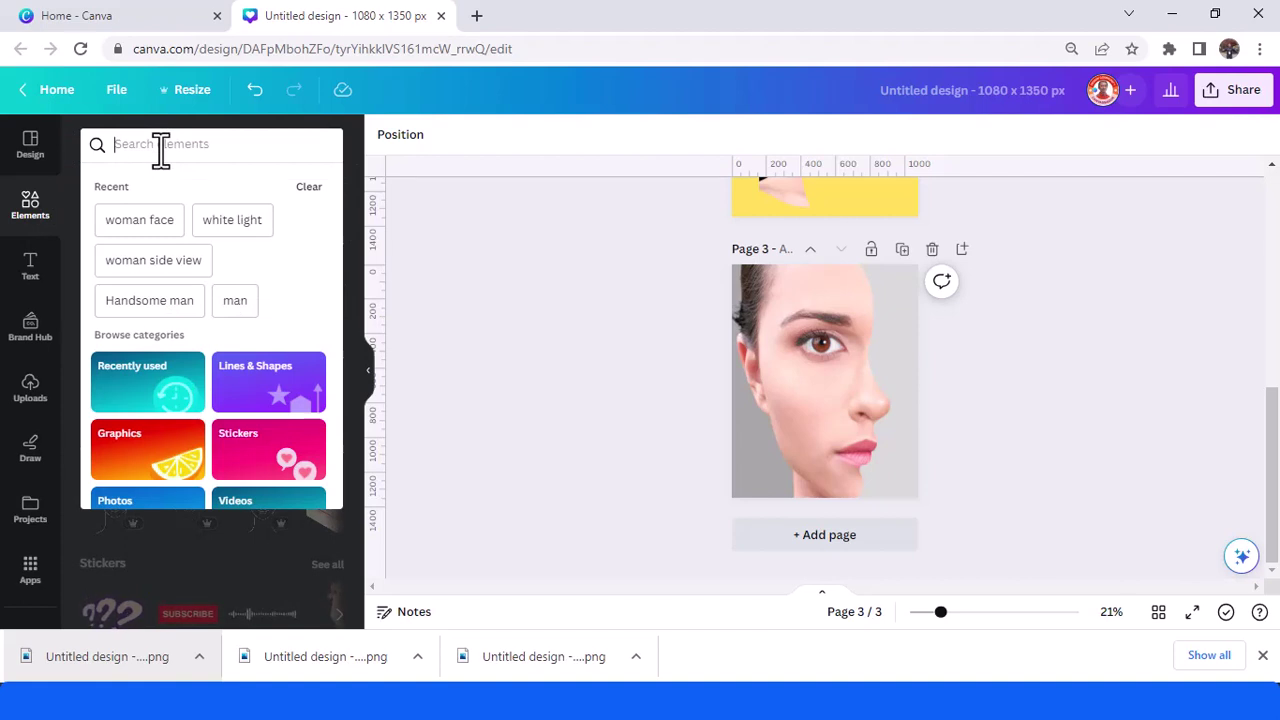
type("fog")
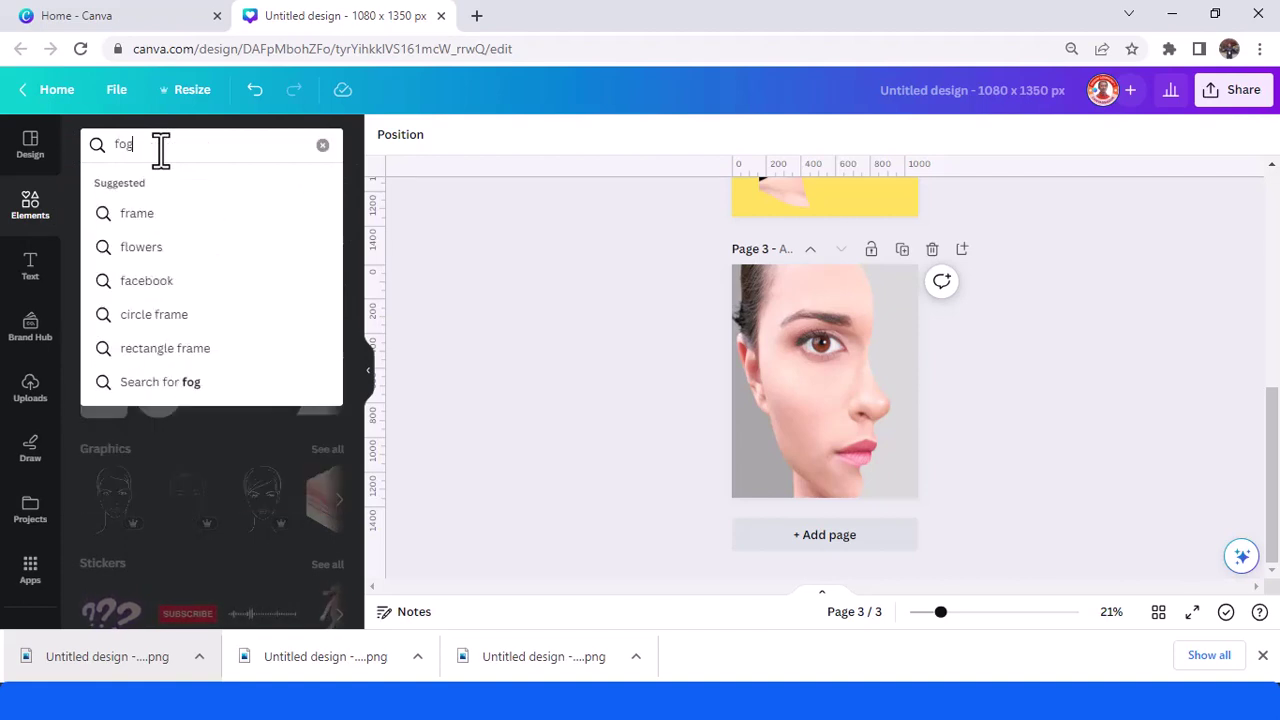
key("Return")
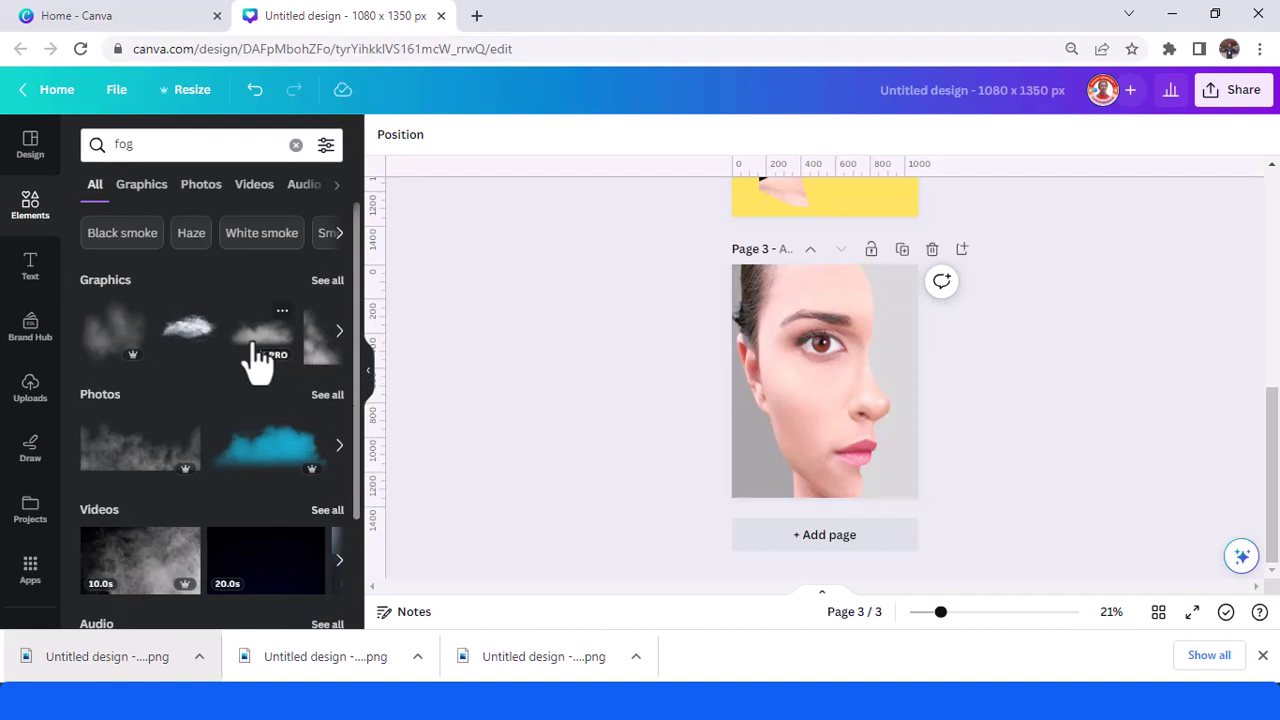
left_click(255, 345)
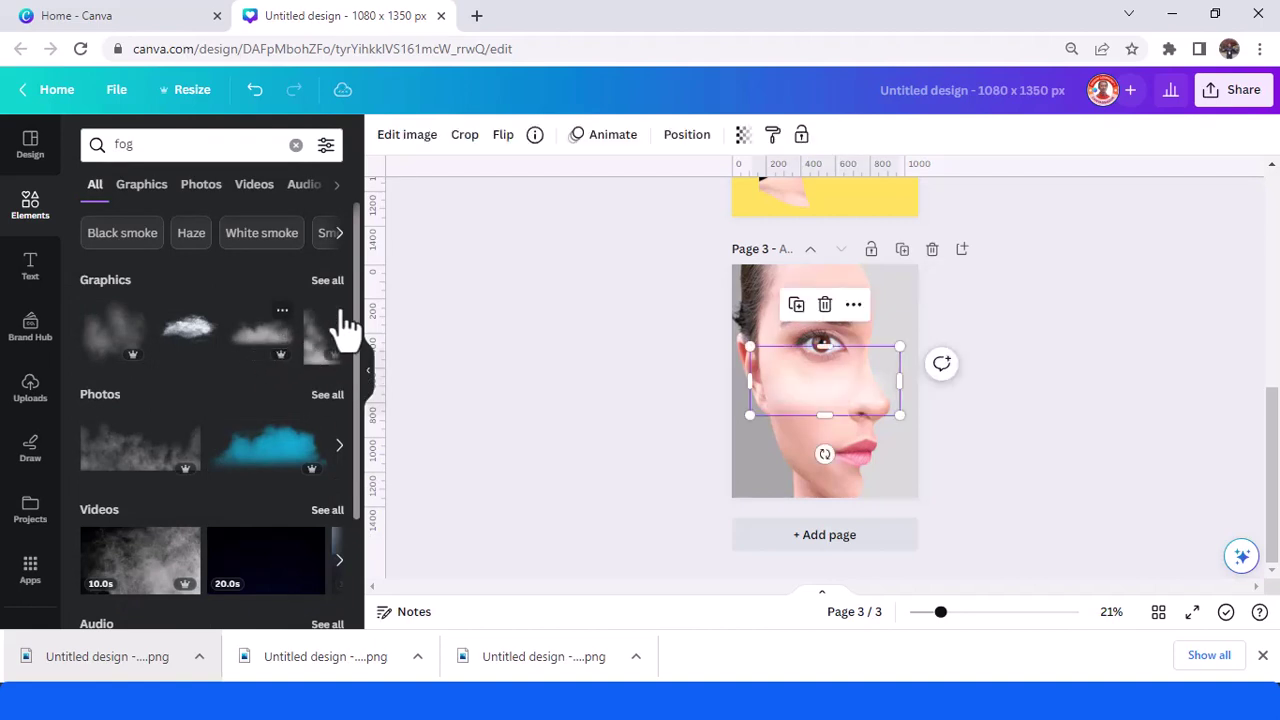
left_click(407, 140)
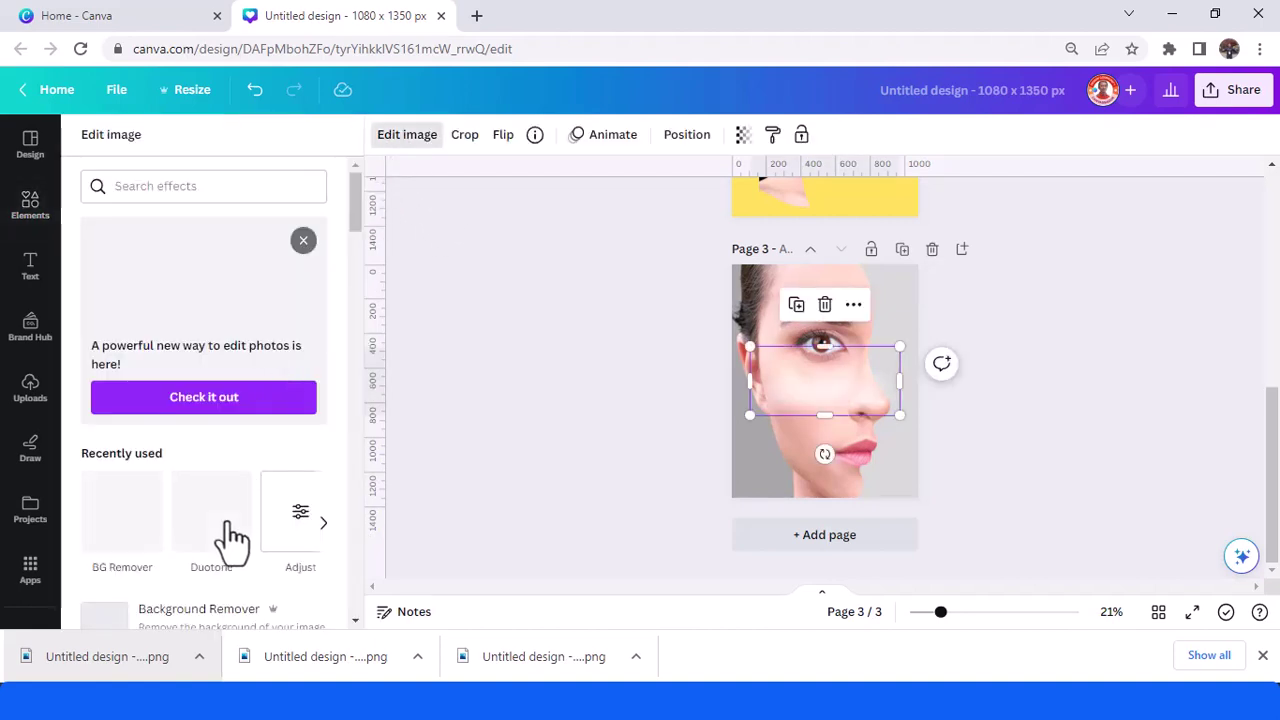
left_click(290, 516)
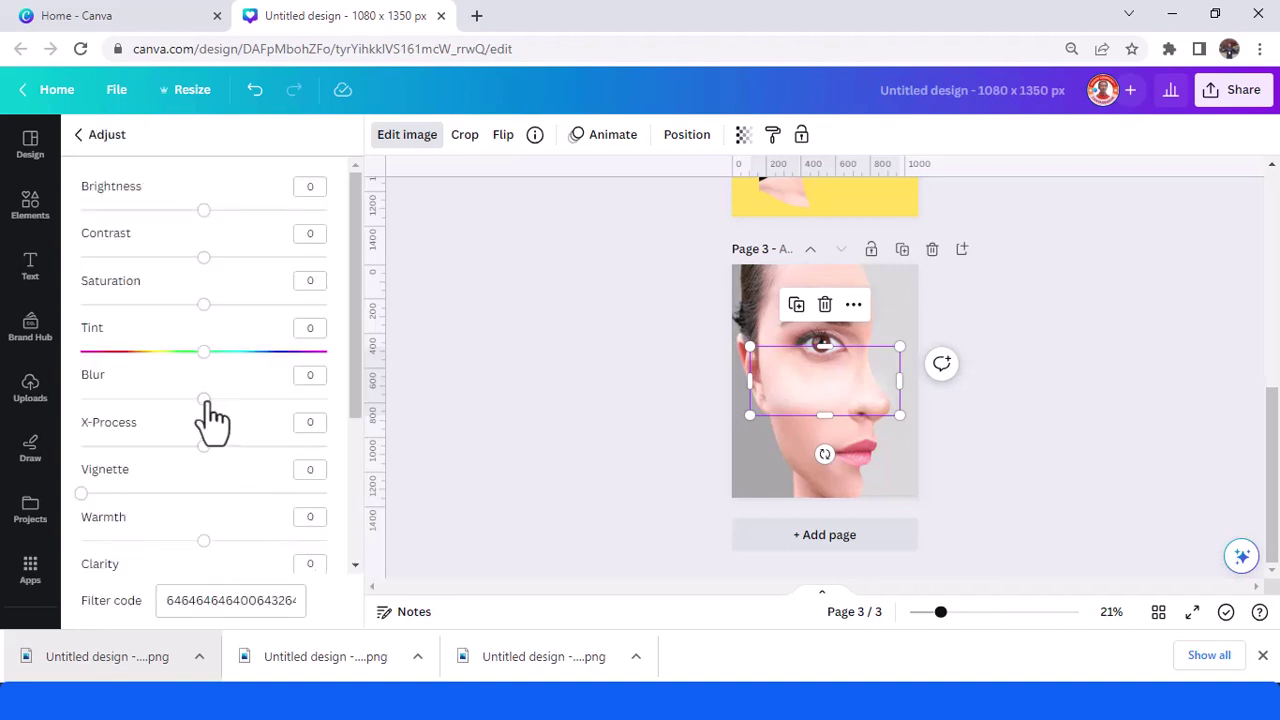
left_click_drag(204, 400, 229, 400)
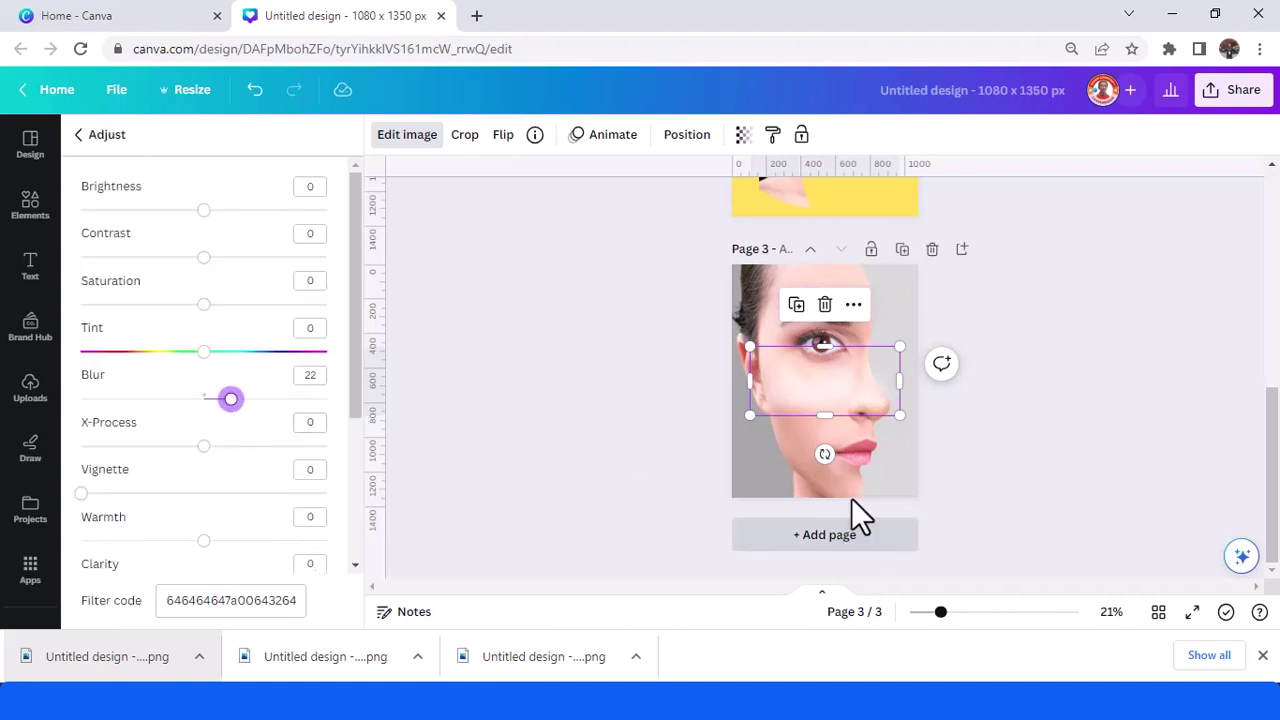
Rotate the fog graphic to nearly vertical, then enlarge it over the upper right side of page 3 beside the profile.
left_click_drag(824, 454, 866, 449)
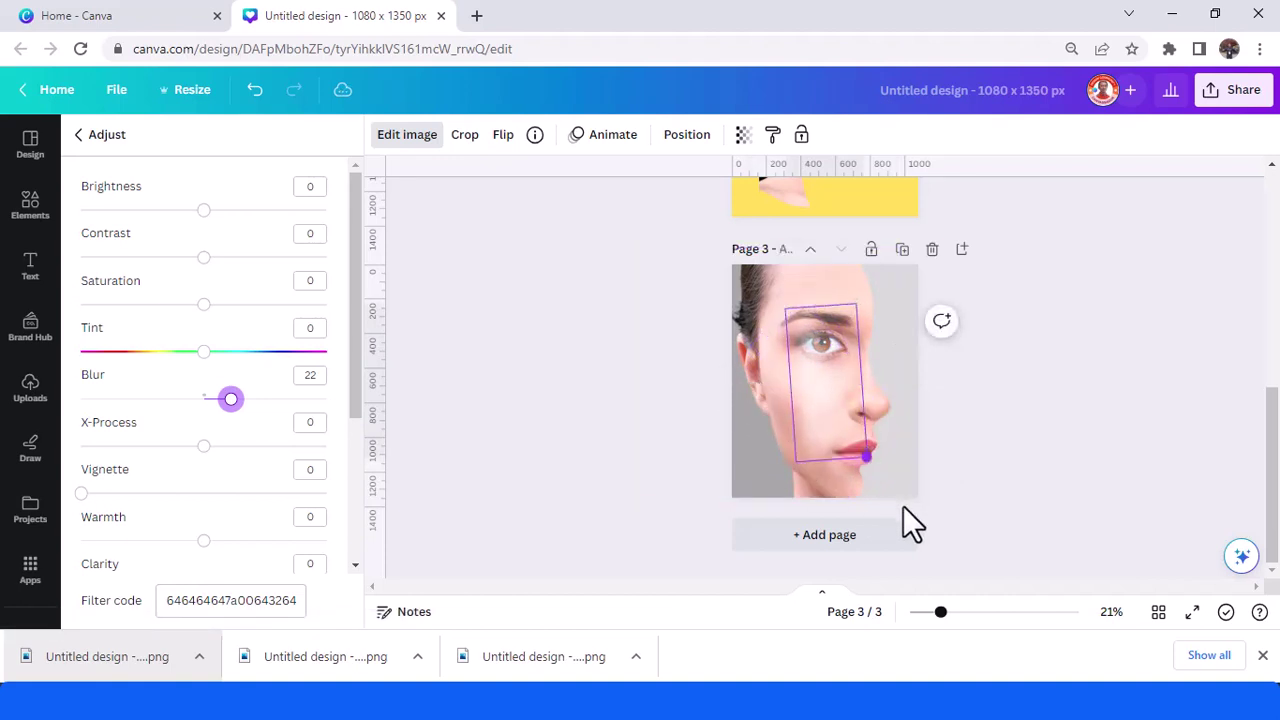
left_click_drag(903, 506, 914, 522)
left_click_drag(866, 457, 897, 344)
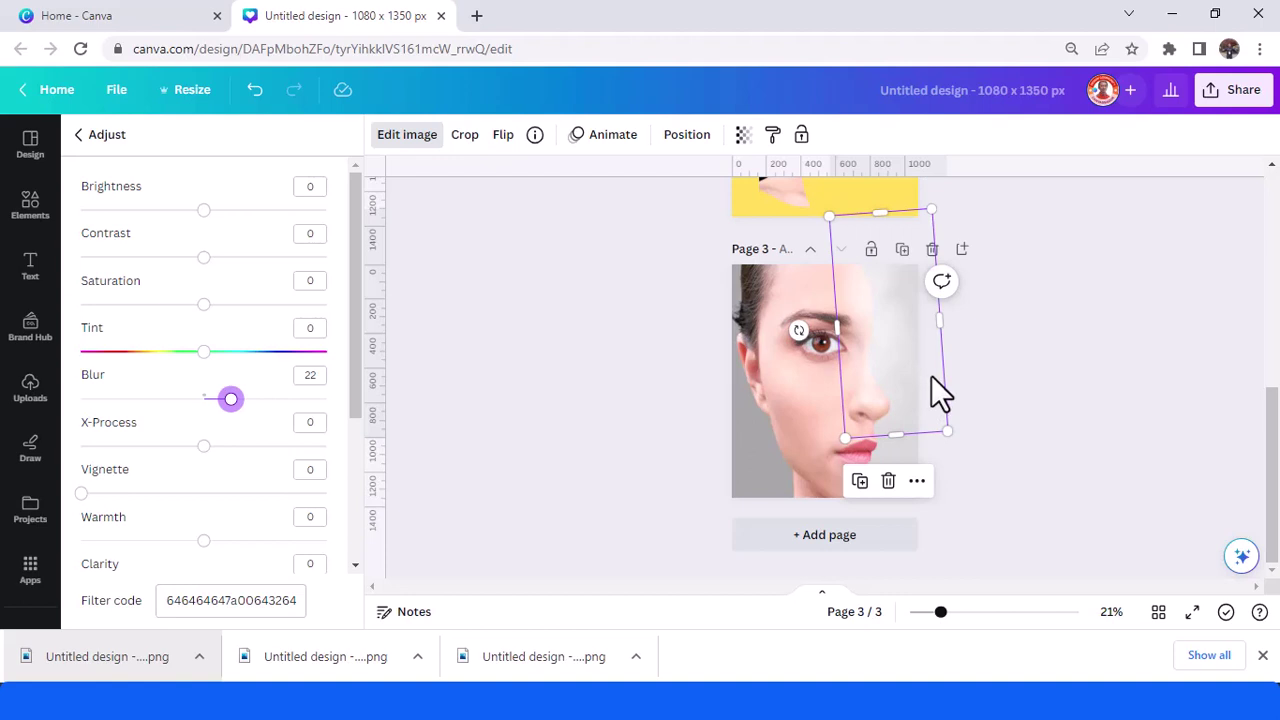
Send the fog graphic one layer backward so it sits behind the face, and deselect it.
right_click(886, 355)
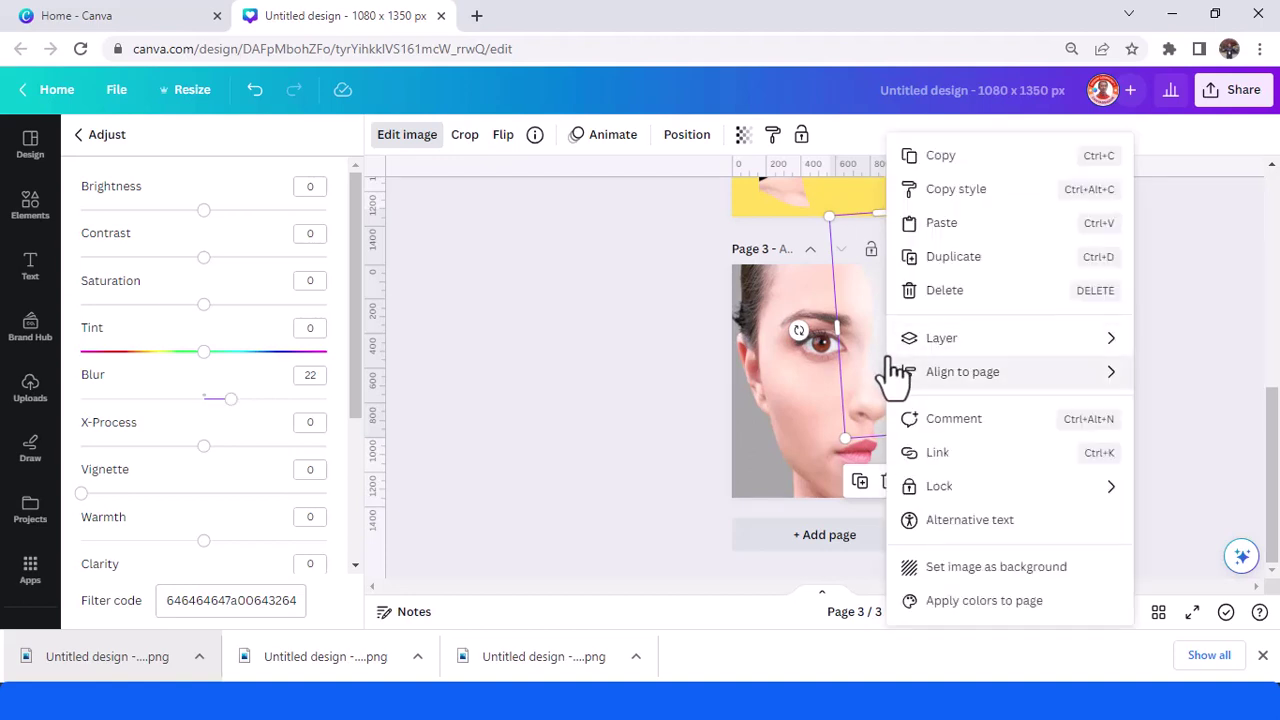
mouse_move(948, 352)
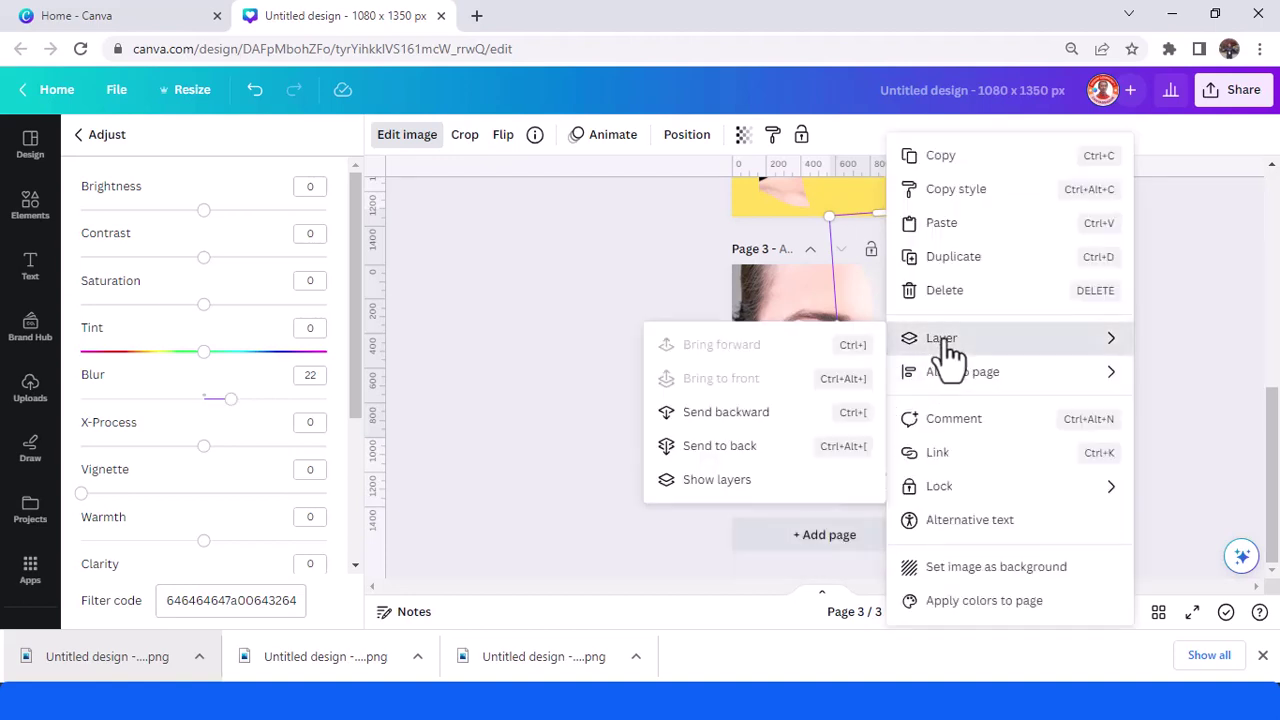
left_click(740, 414)
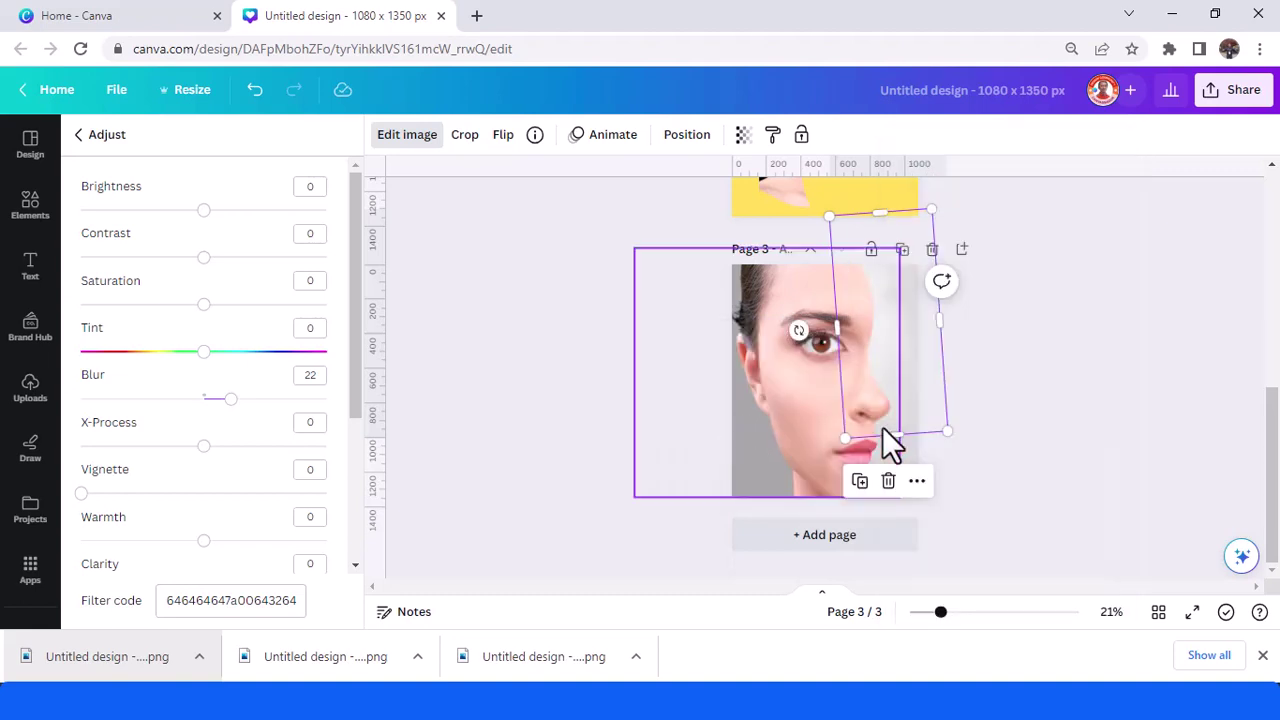
key("Escape")
key("Escape")
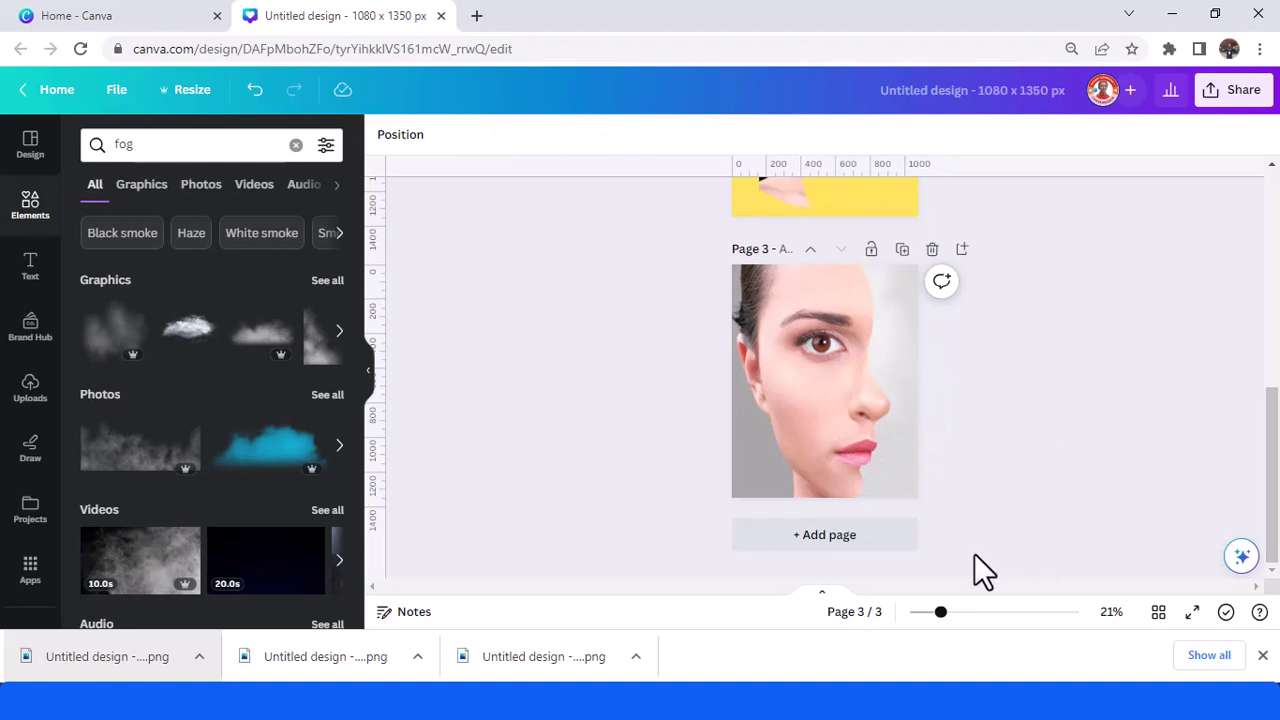
Search the element graphics for "black fog" and add the soft round black spot to page 3.
left_click(166, 144)
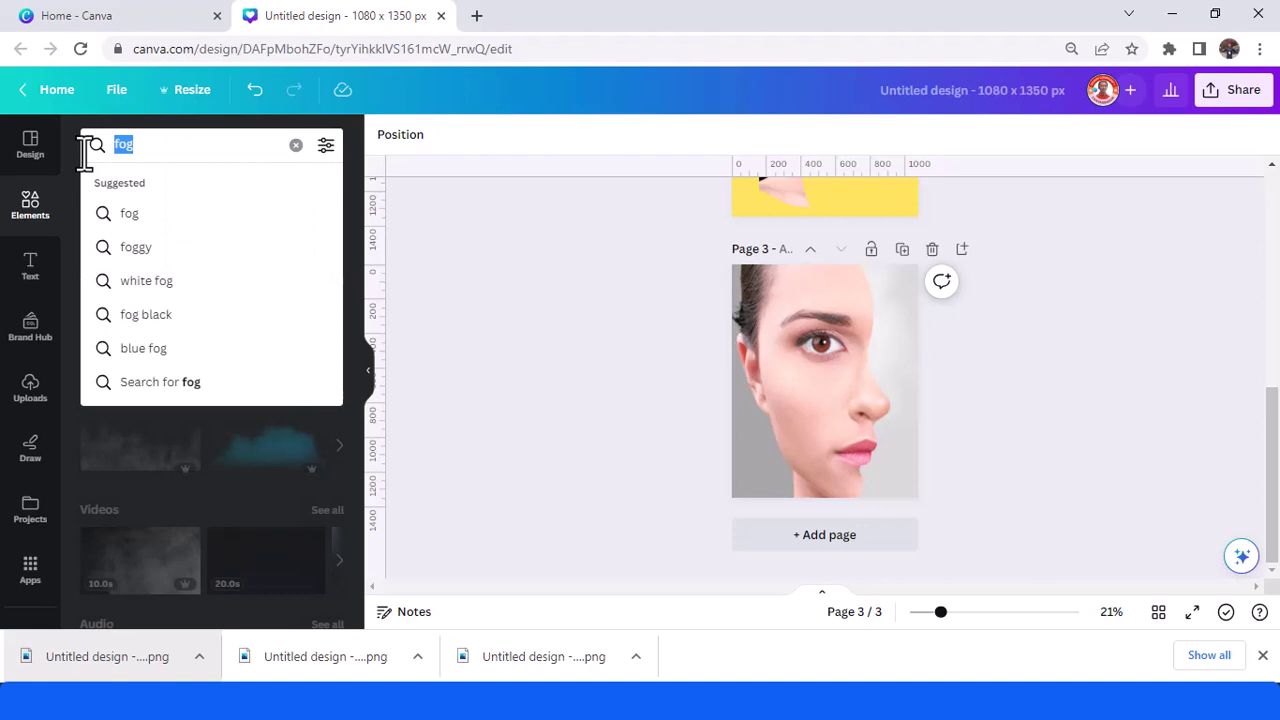
type("black fog")
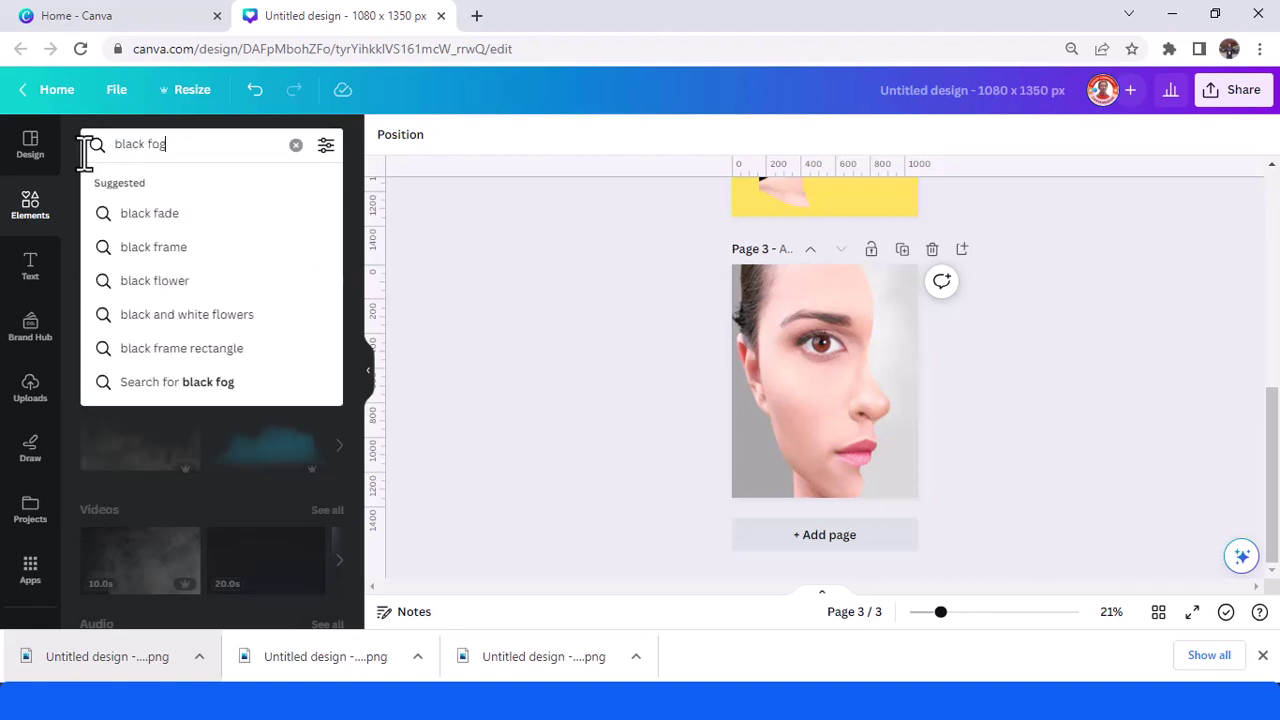
key("Return")
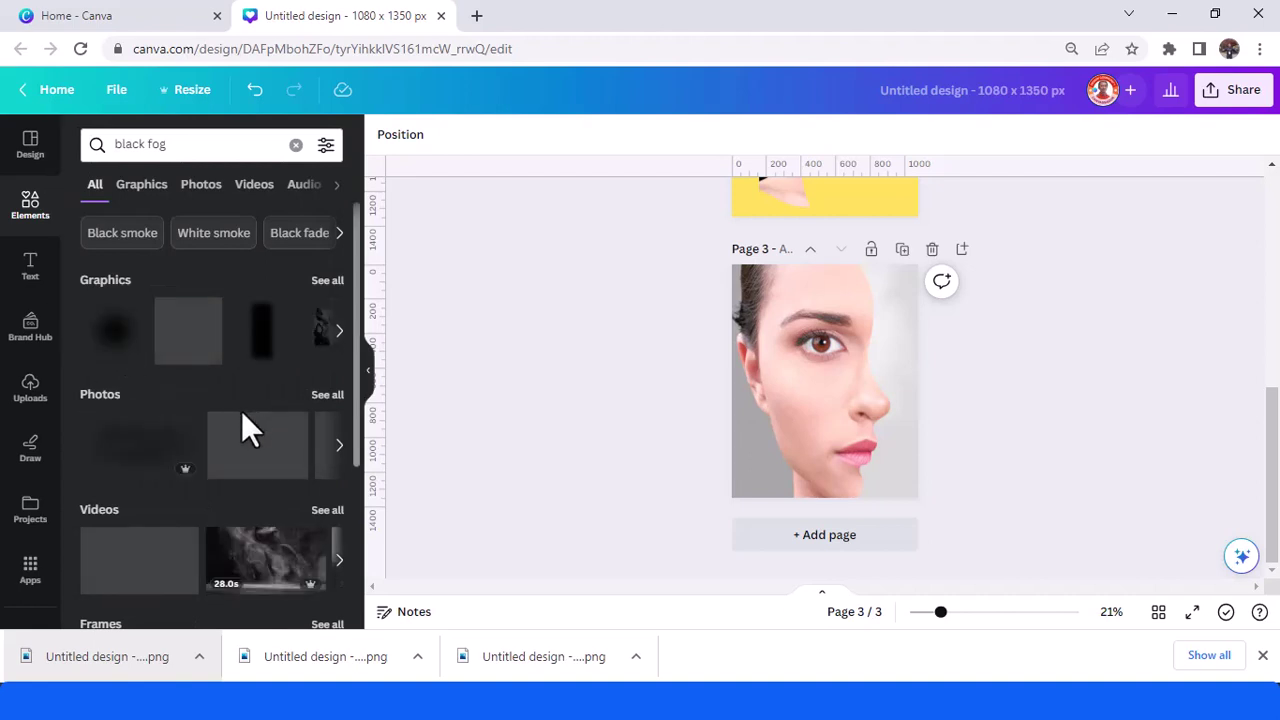
left_click(327, 282)
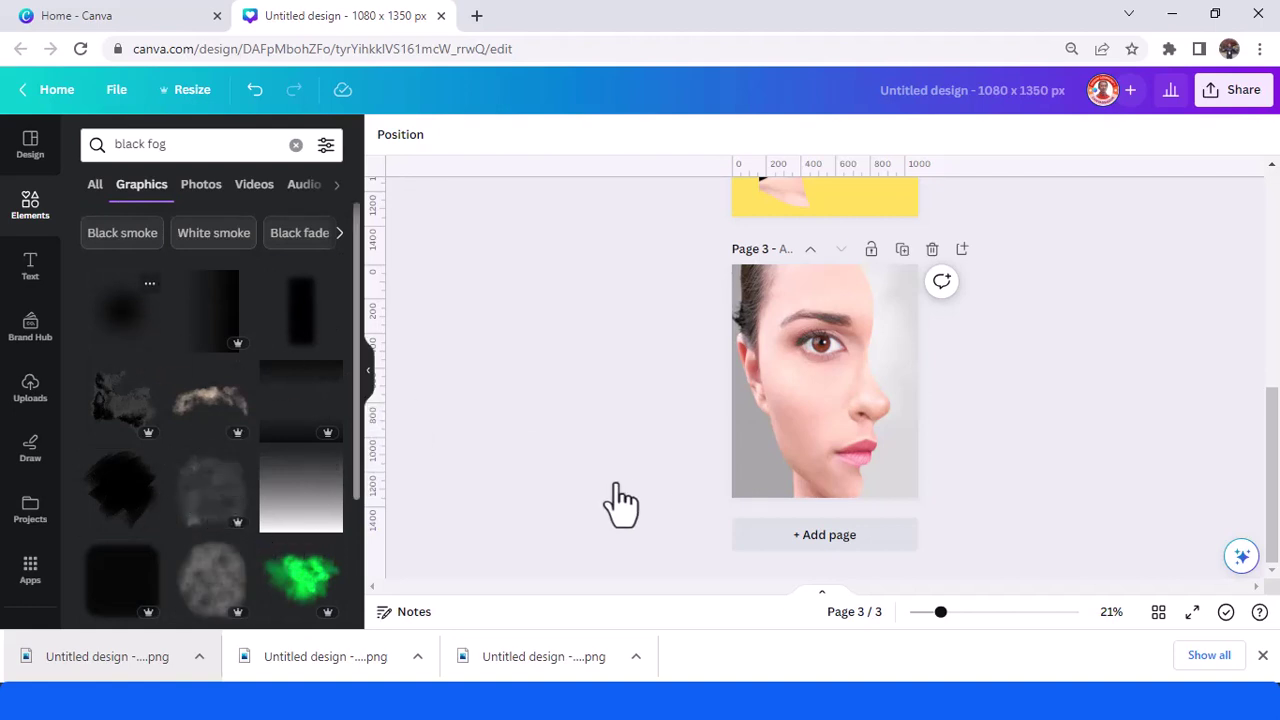
Enlarge the black fog graphic over the lower left part of page 3 and send it one layer backward behind the face.
left_click_drag(790, 440, 752, 478)
left_click_drag(852, 400, 923, 338)
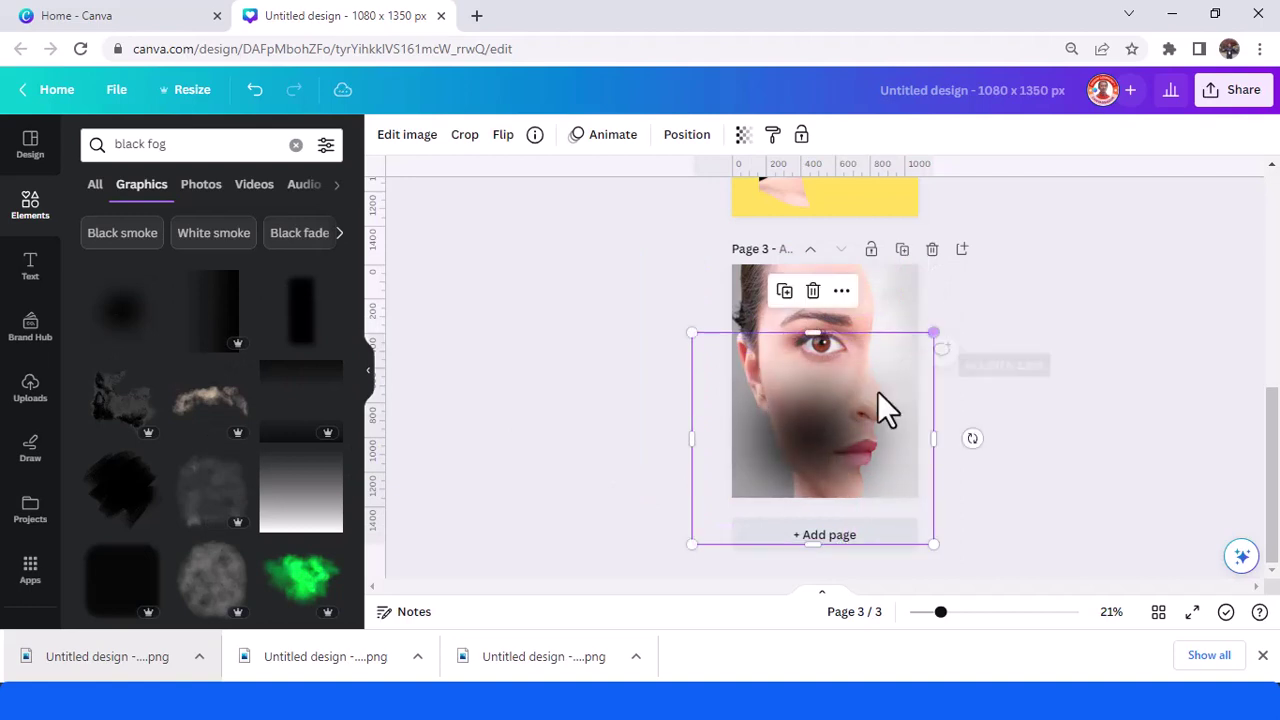
left_click_drag(786, 409, 786, 417)
right_click(786, 418)
mouse_move(876, 360)
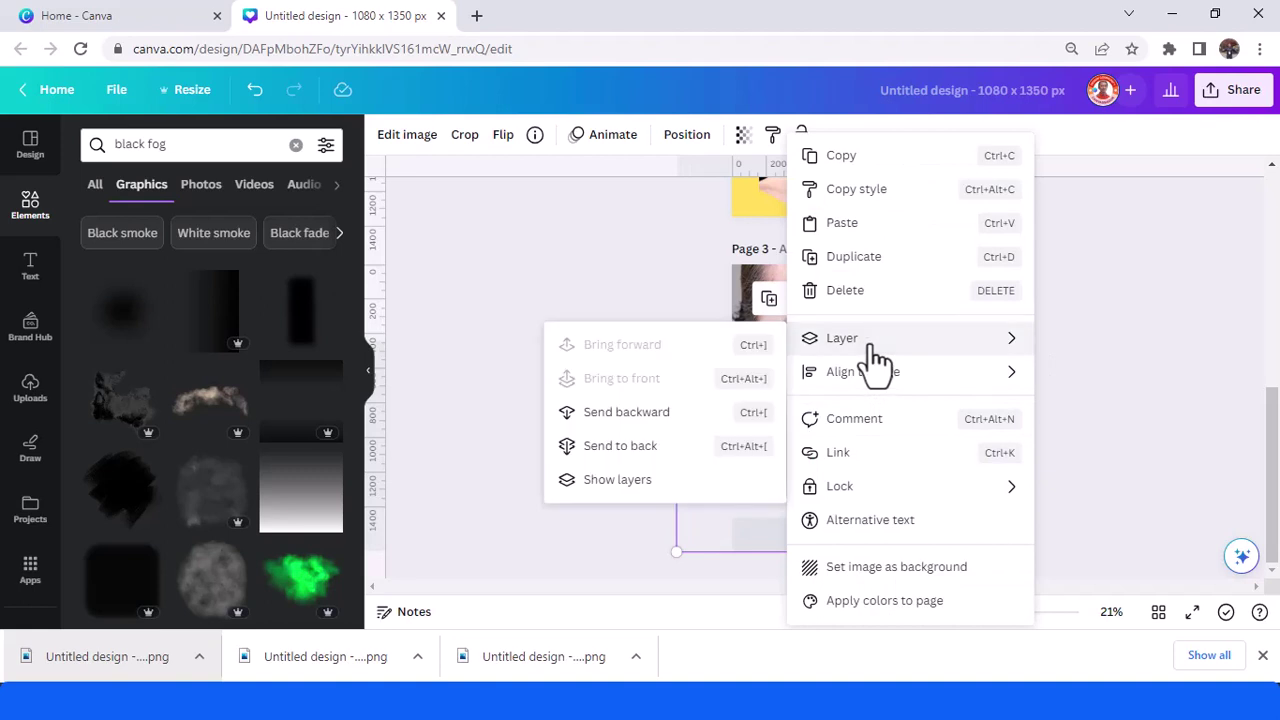
left_click(610, 413)
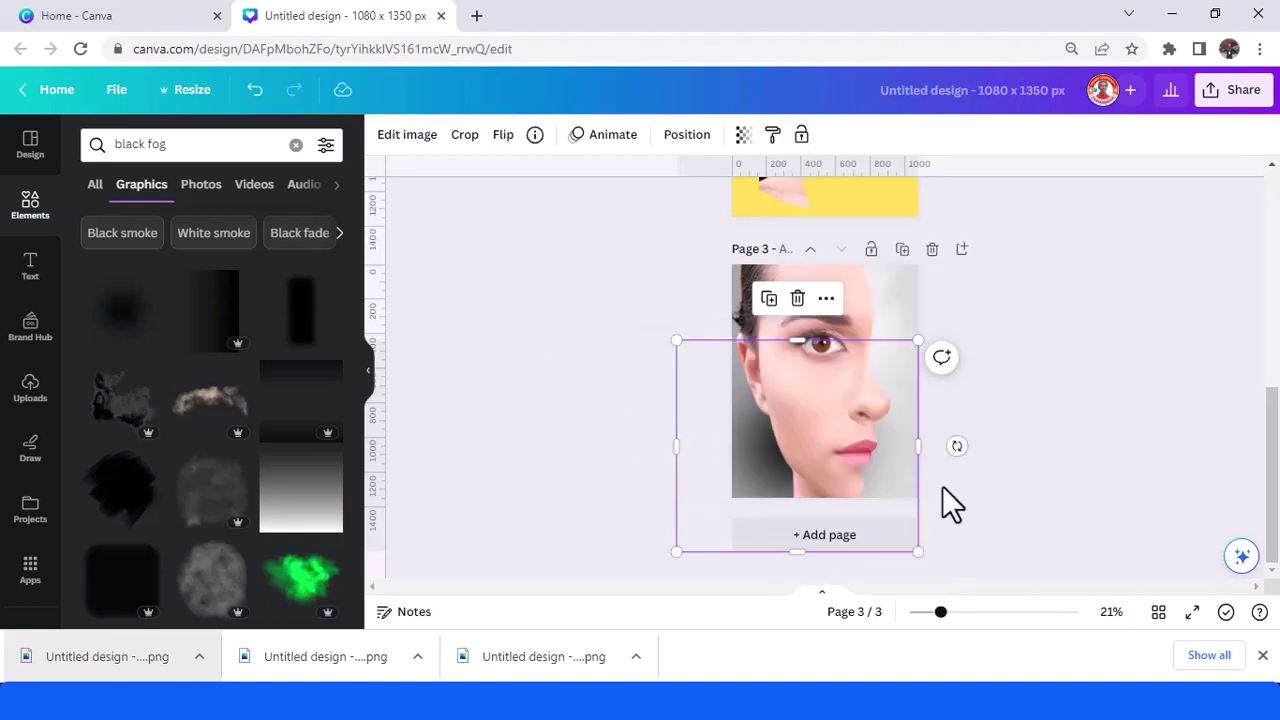
Turn the face photo black and white by adjusting Brightness to -49, Contrast to 54 and Saturation to -100.
key("ctrl+plus")
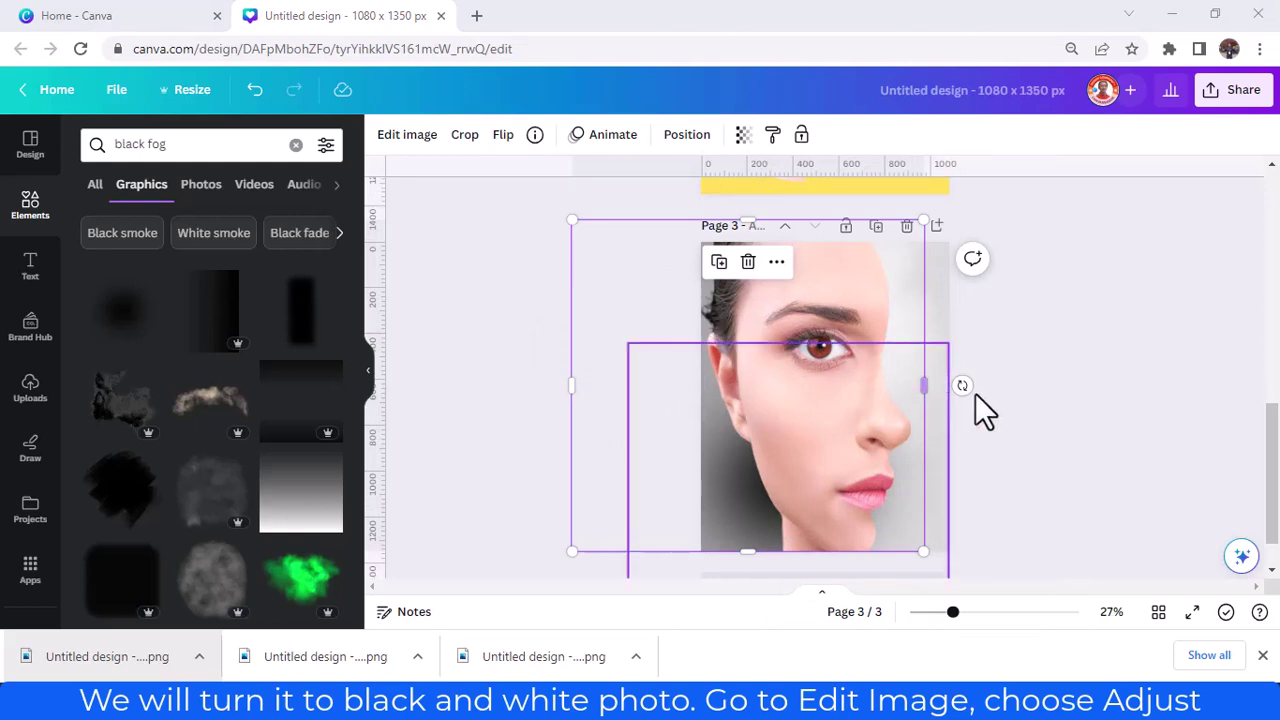
left_click(845, 365)
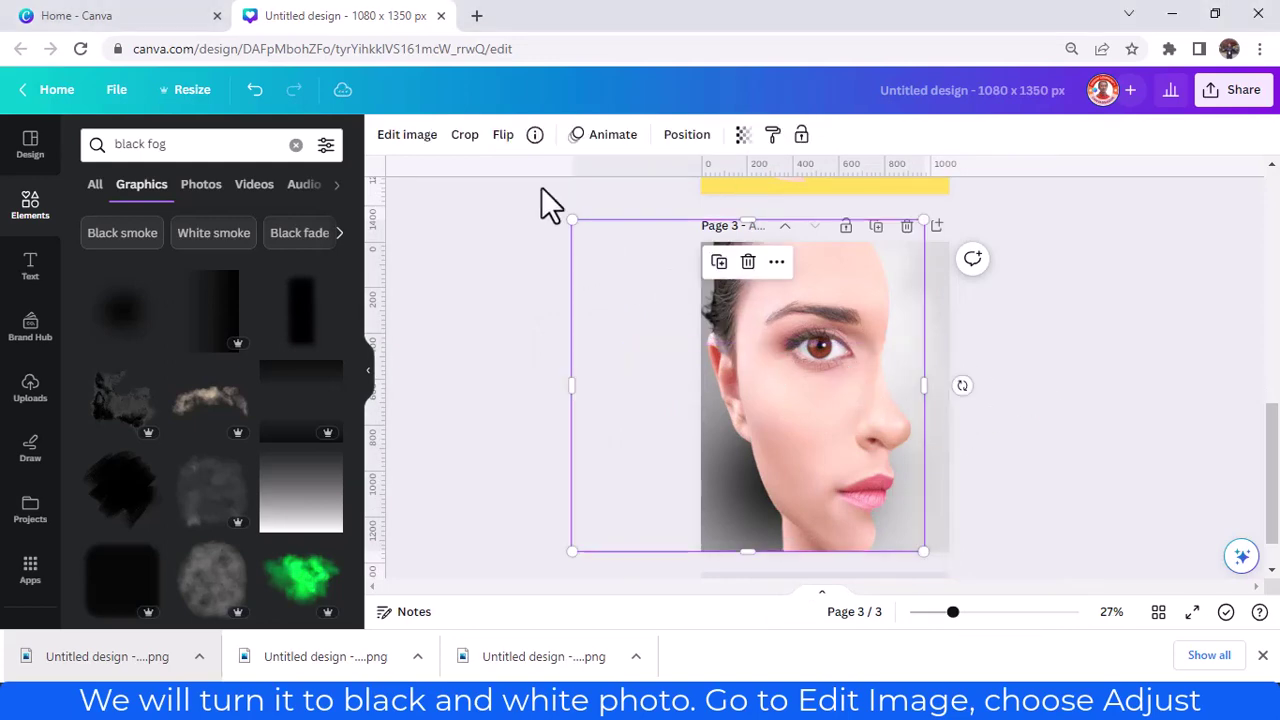
left_click(408, 138)
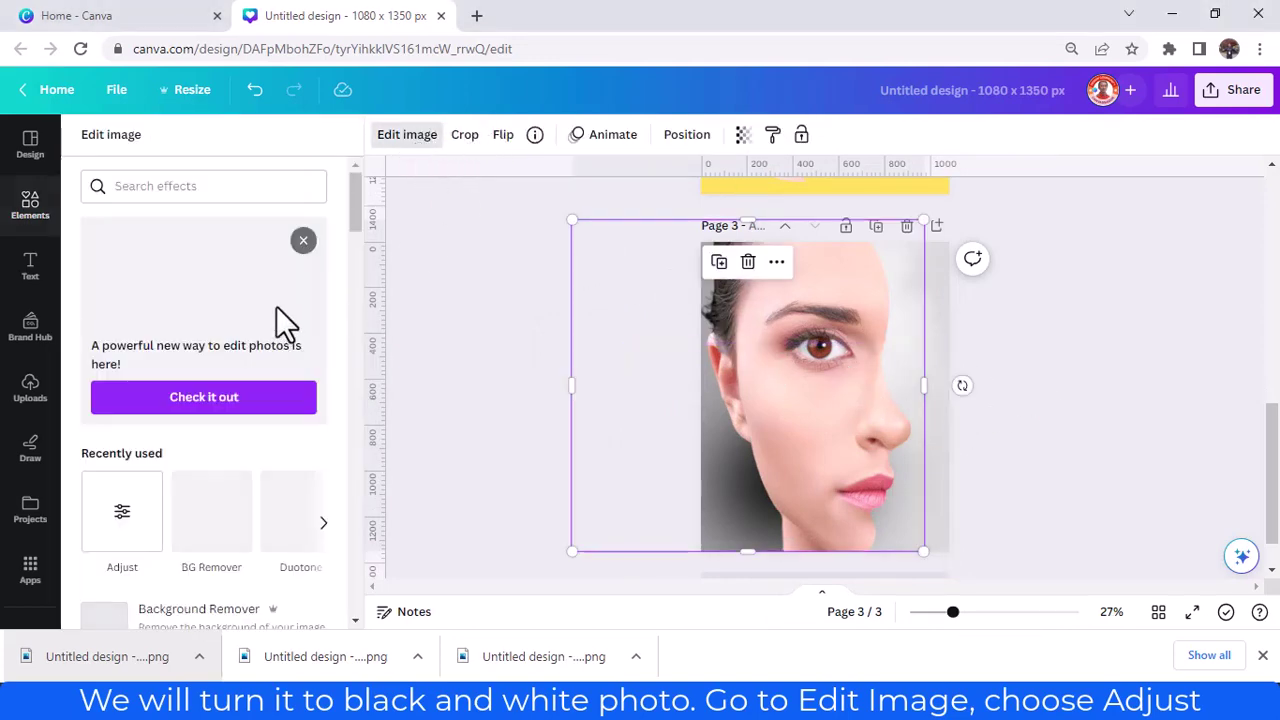
left_click(136, 520)
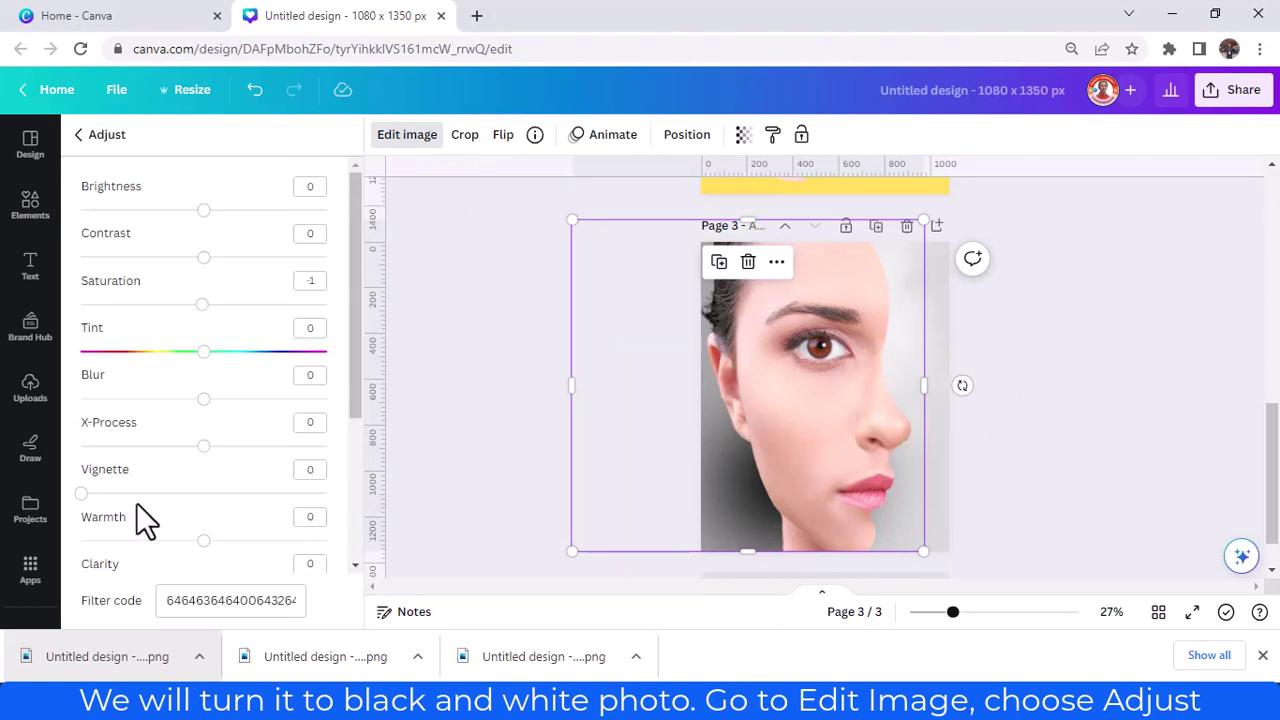
left_click(161, 210)
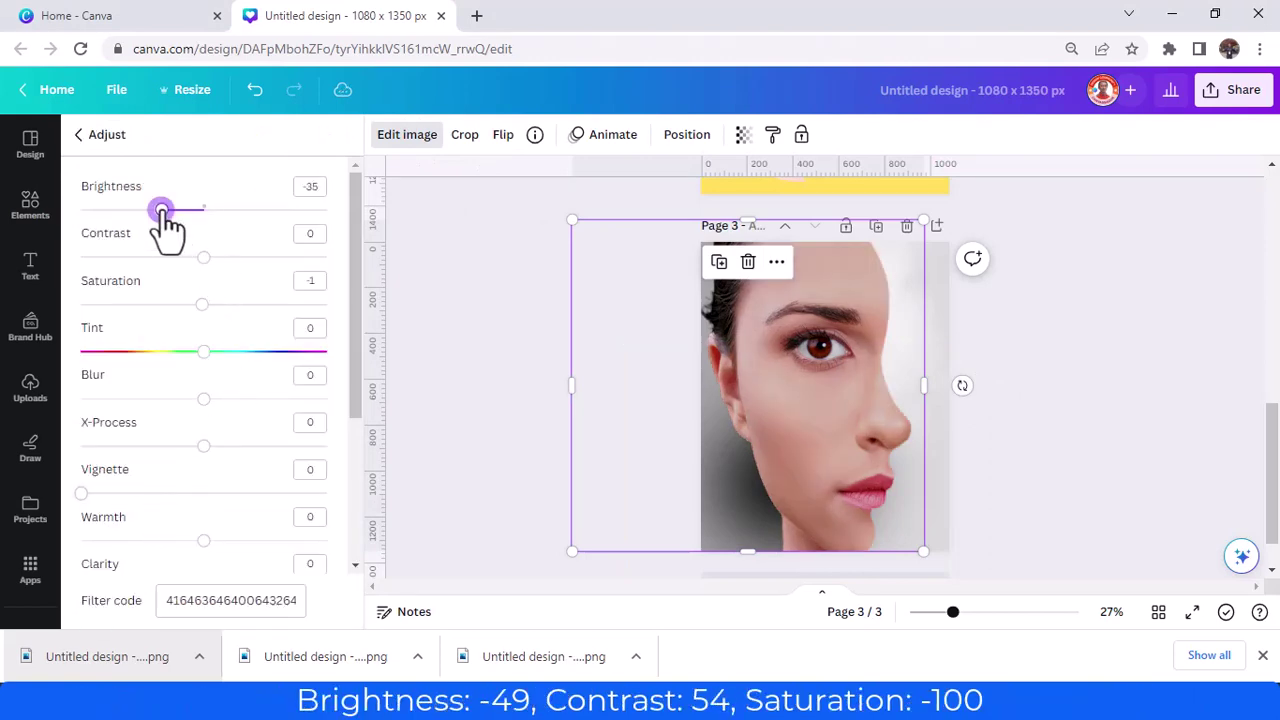
left_click(80, 304)
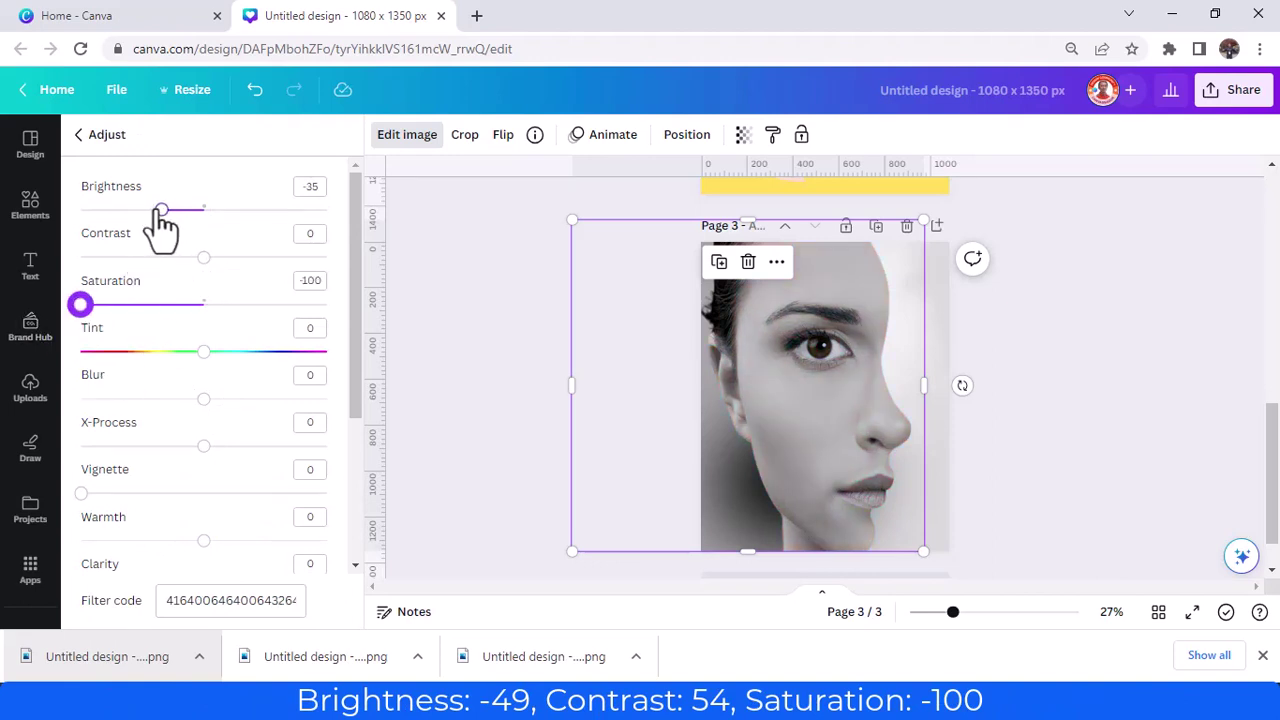
left_click_drag(160, 210, 150, 216)
left_click_drag(204, 258, 268, 270)
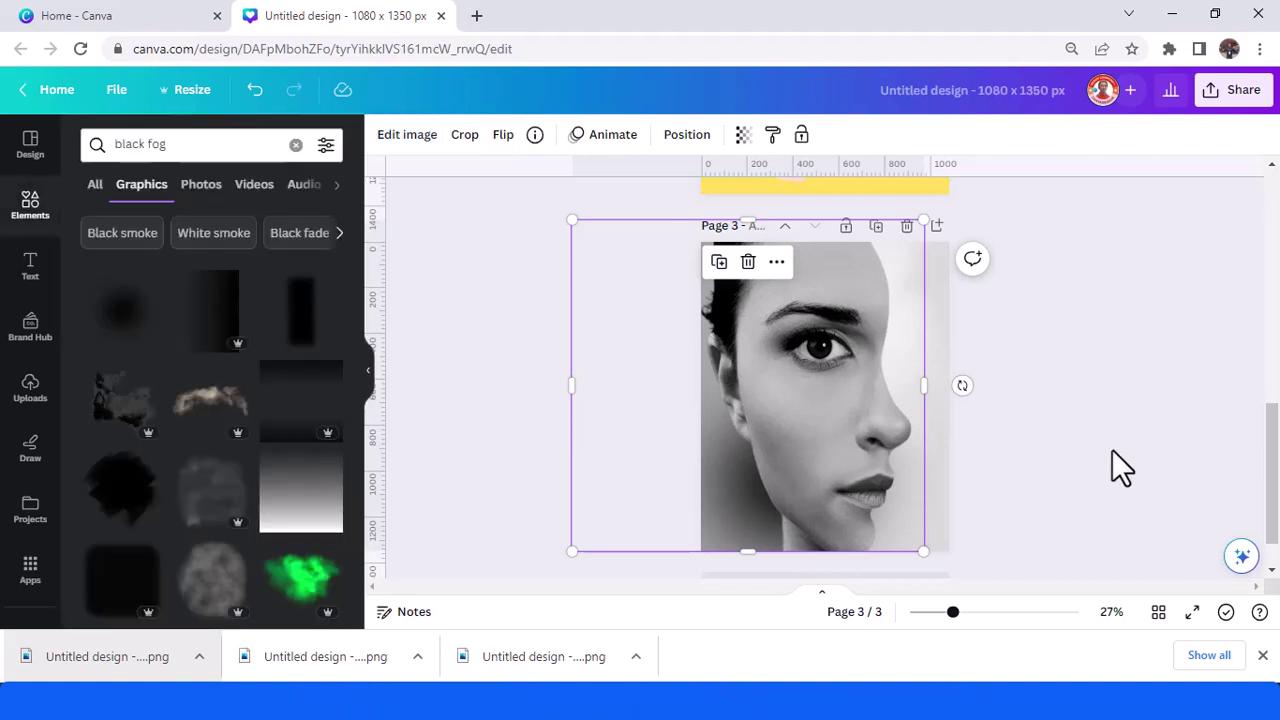
Deselect the face photo and view page 3 in full screen.
left_click(1112, 449)
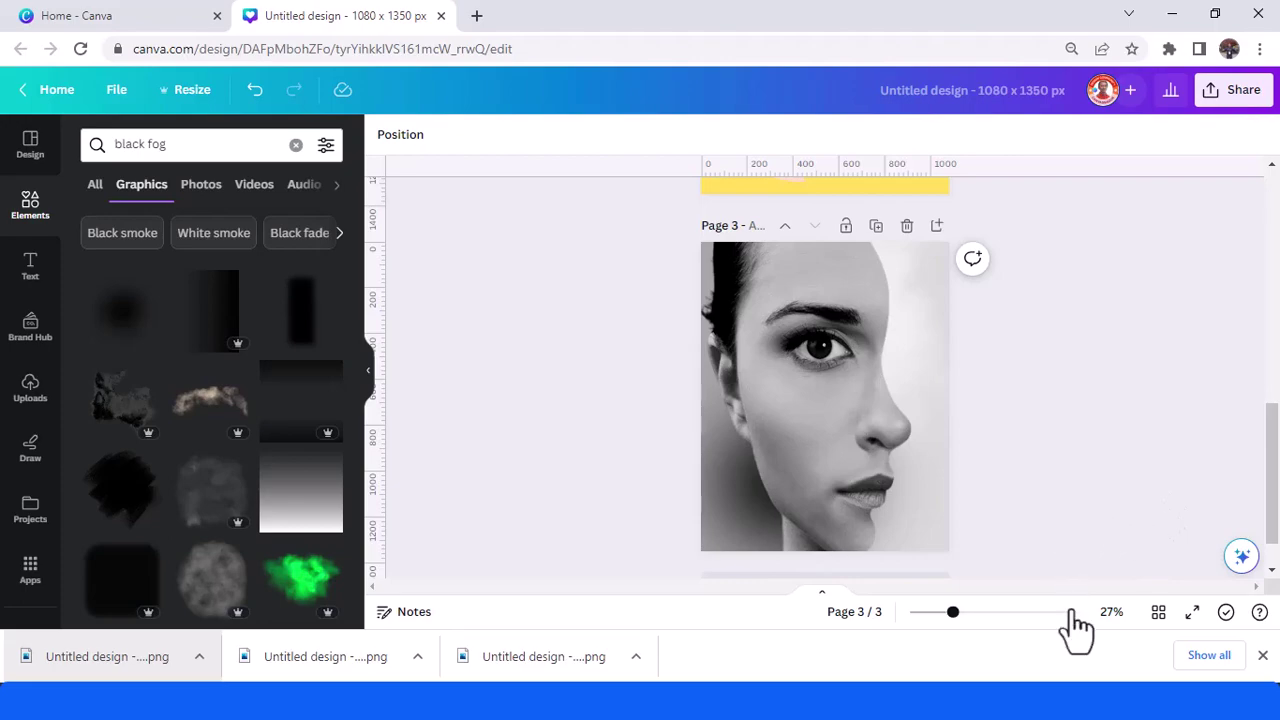
left_click(1192, 611)
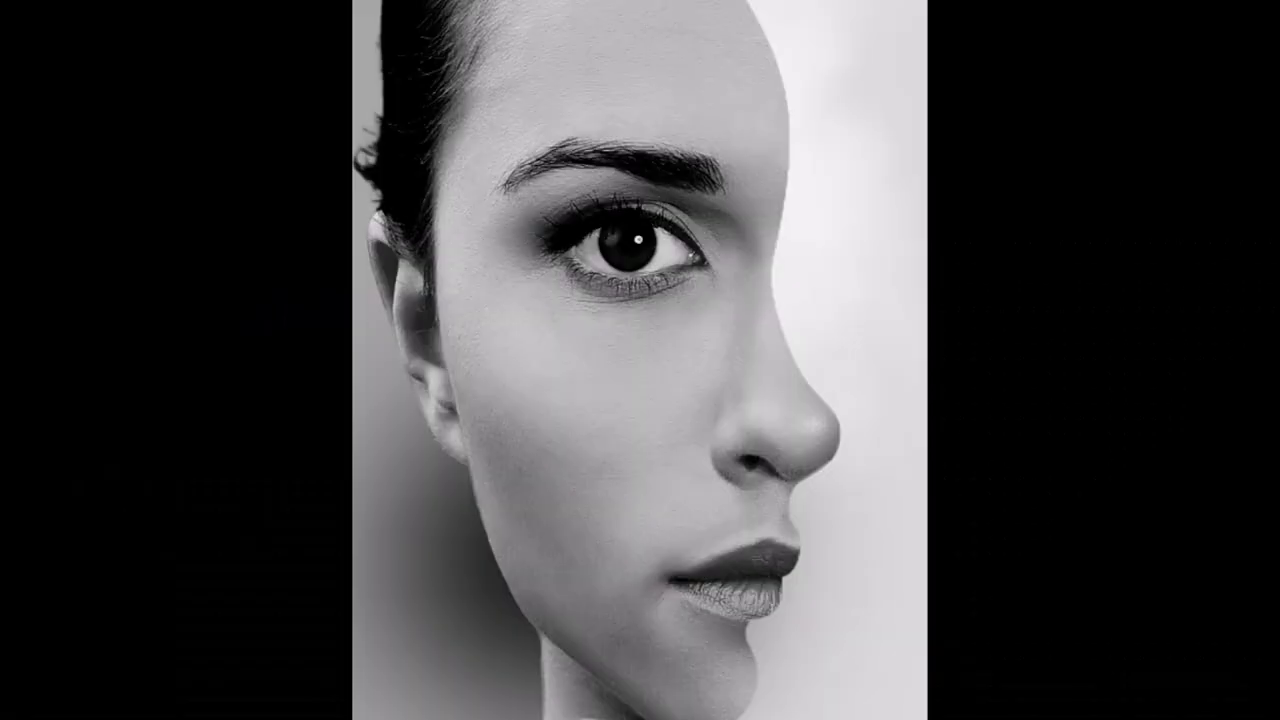